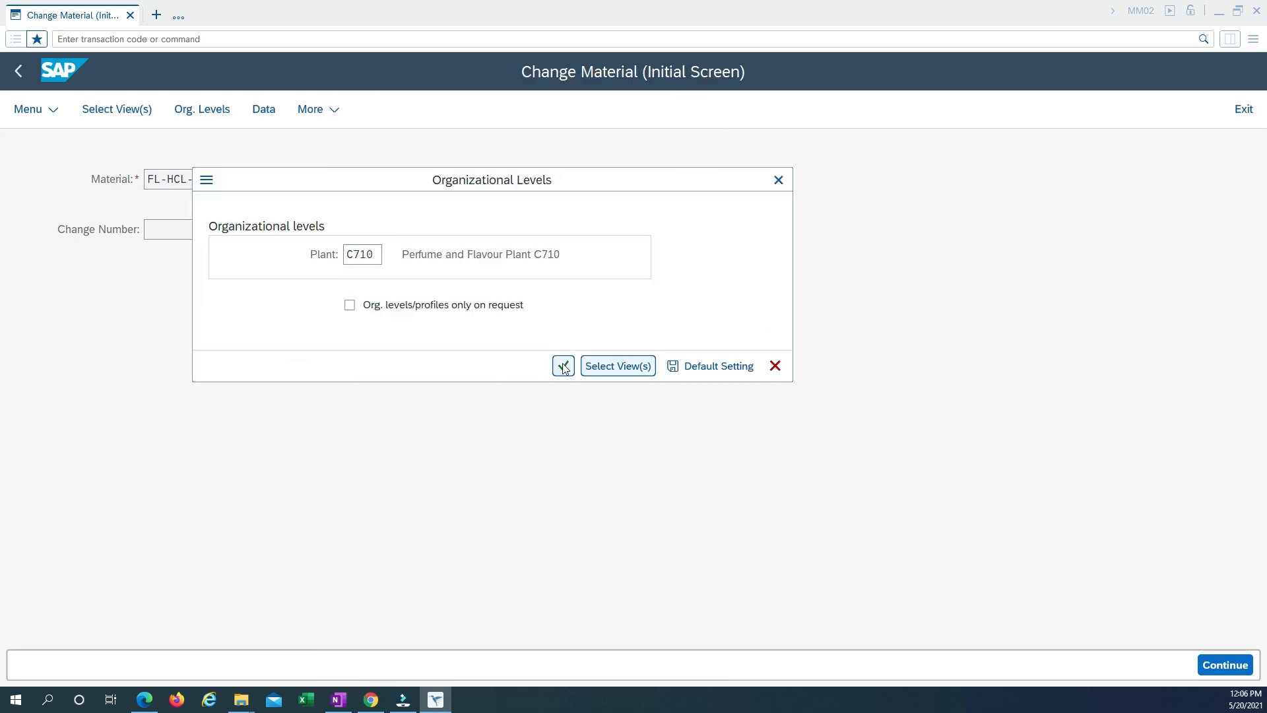
# Open the material's data for plant C710 and examine the inspection setup of inspection type 01, including its dynamic modification rule.
pyautogui.click(563, 365)
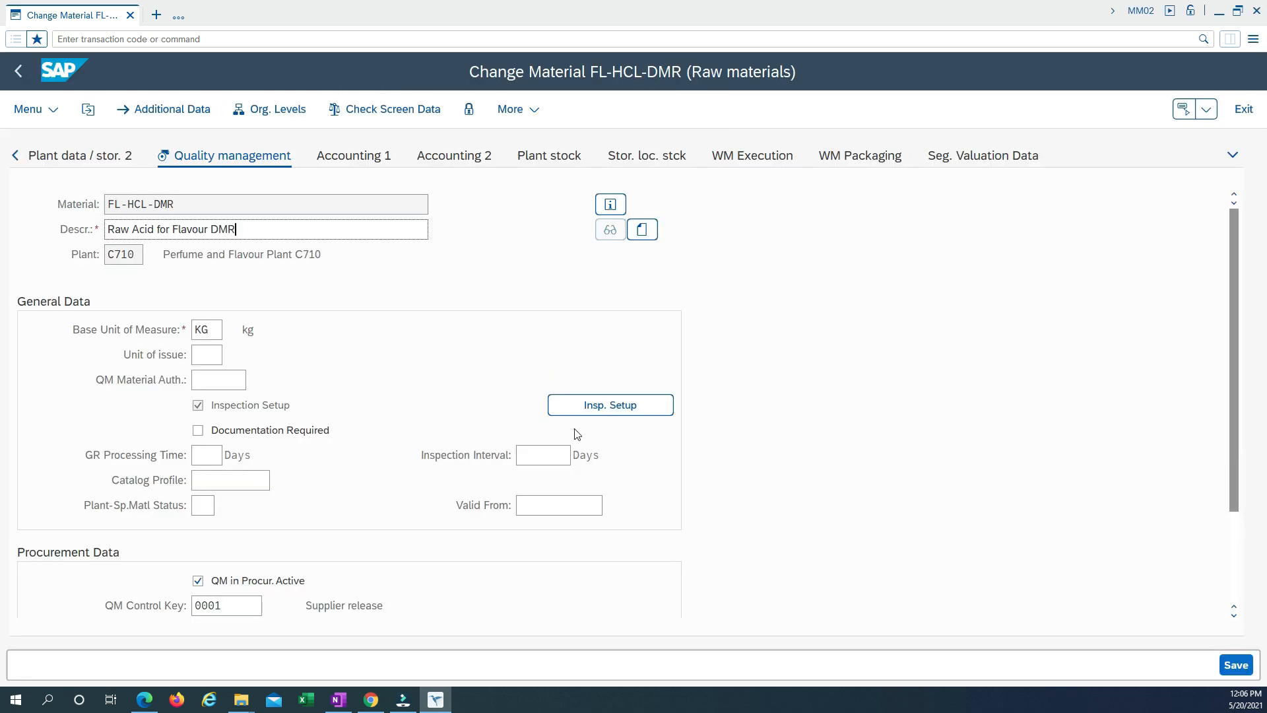
pyautogui.click(607, 405)
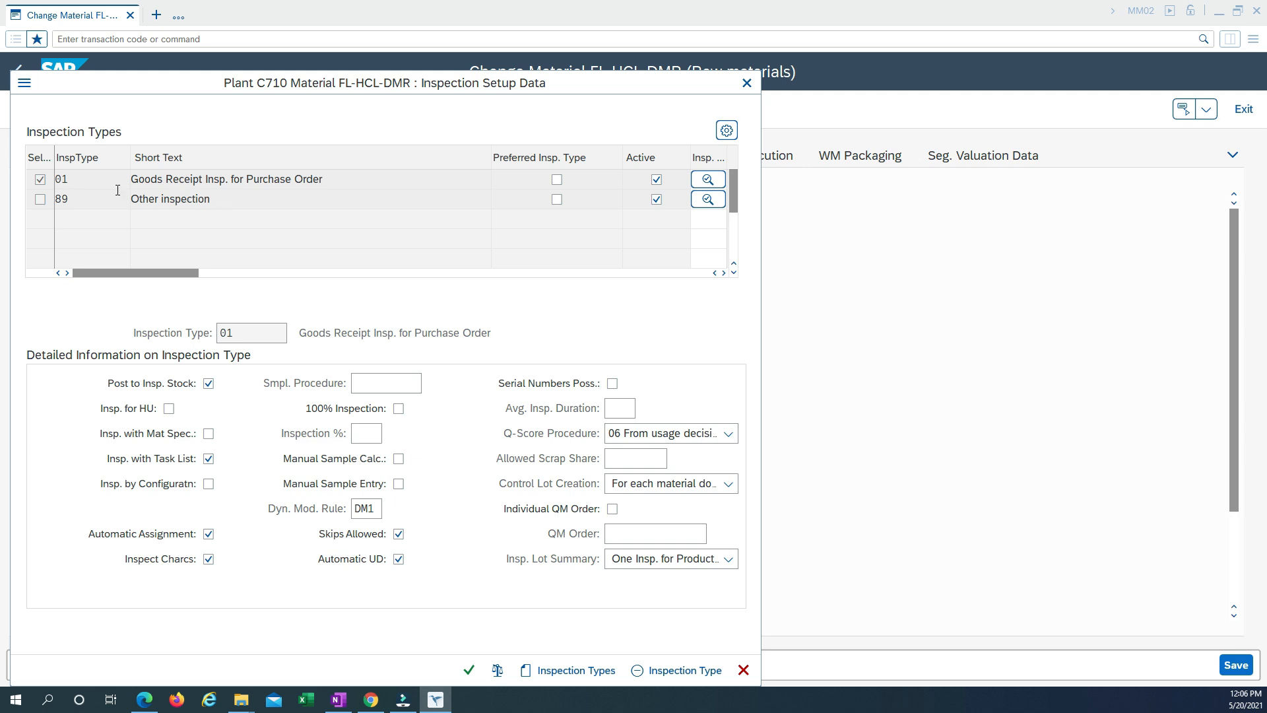
pyautogui.doubleClick(68, 179)
pyautogui.click(378, 508)
pyautogui.click(470, 670)
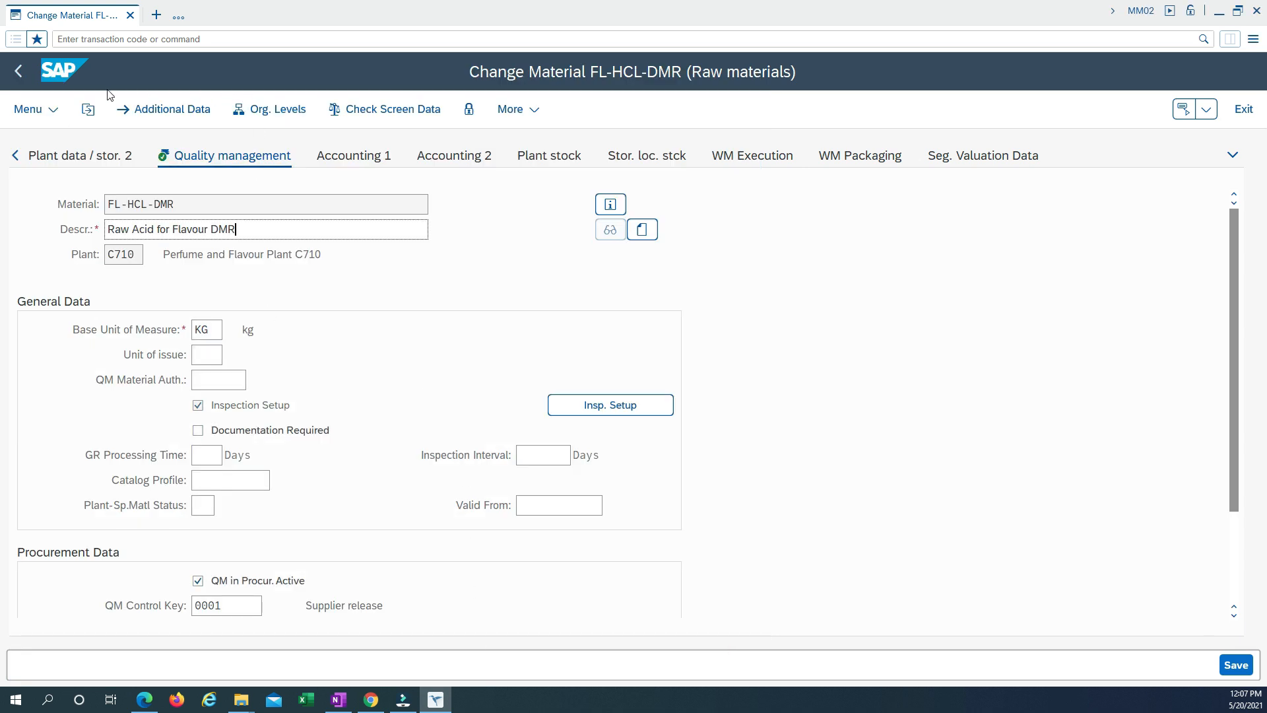
# Exit the material change without saving, return to SAP Easy Access and collapse the Material folder.
pyautogui.click(17, 72)
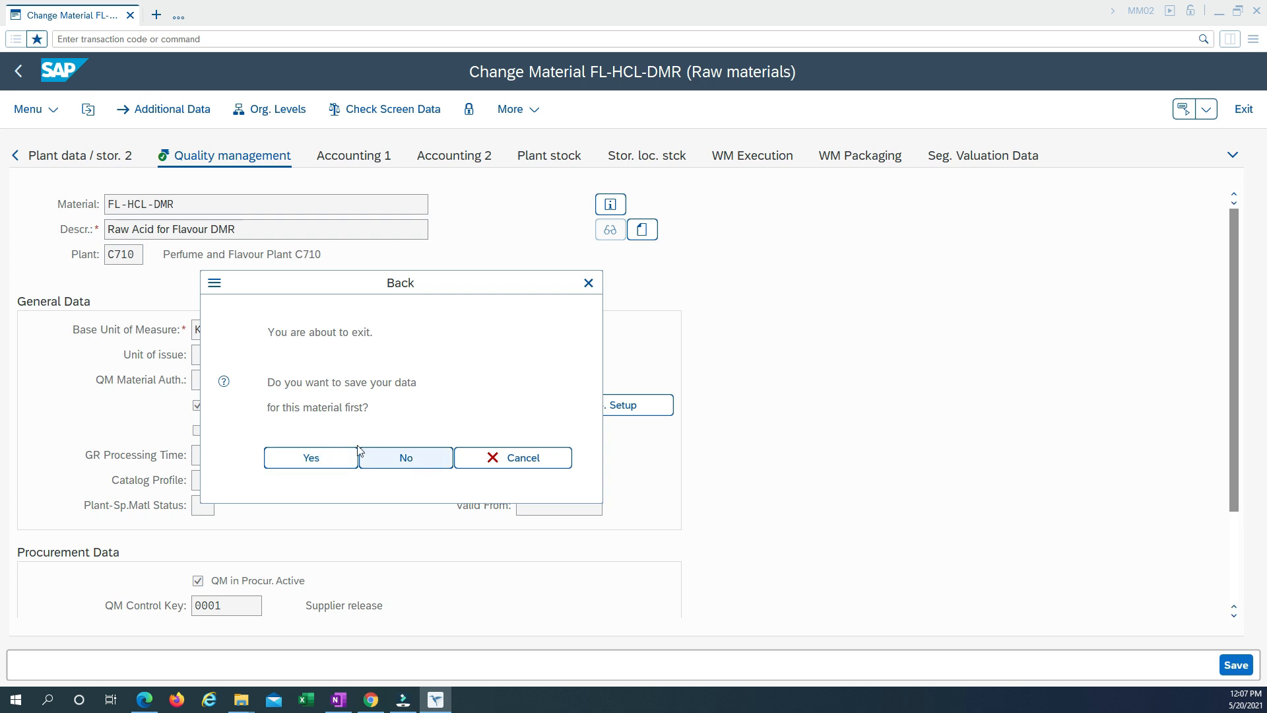
pyautogui.click(405, 455)
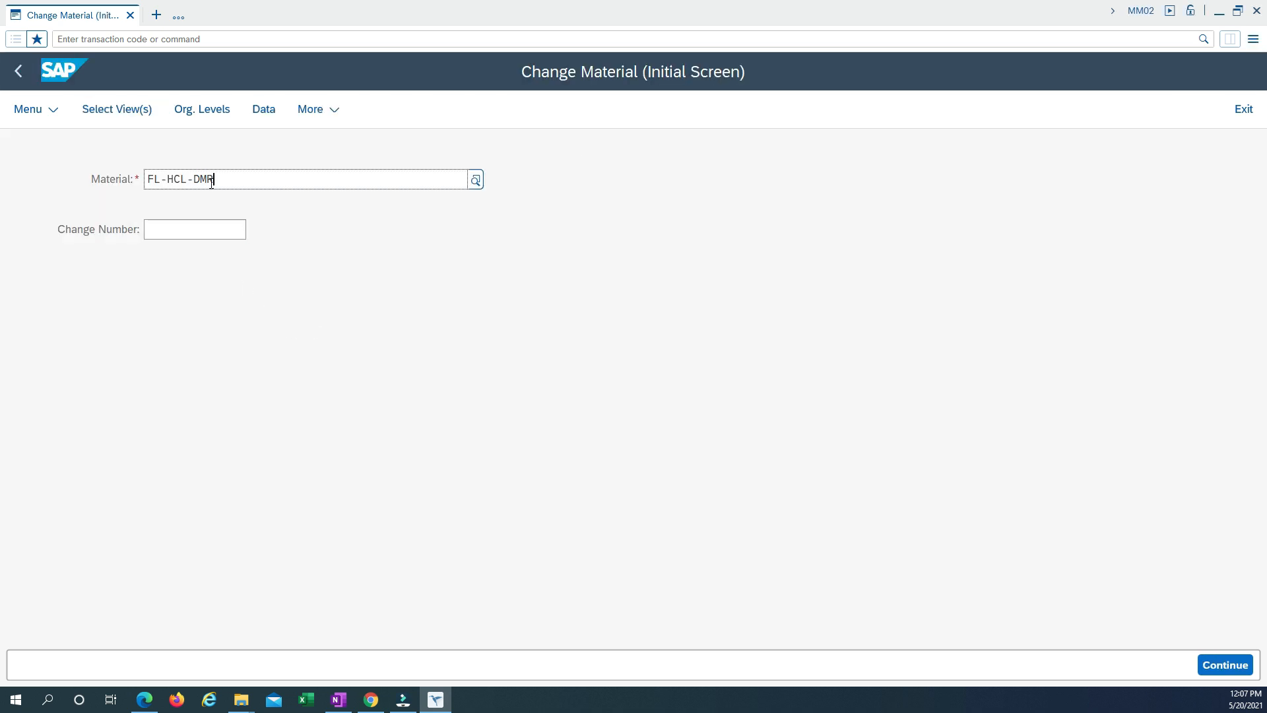
pyautogui.click(17, 70)
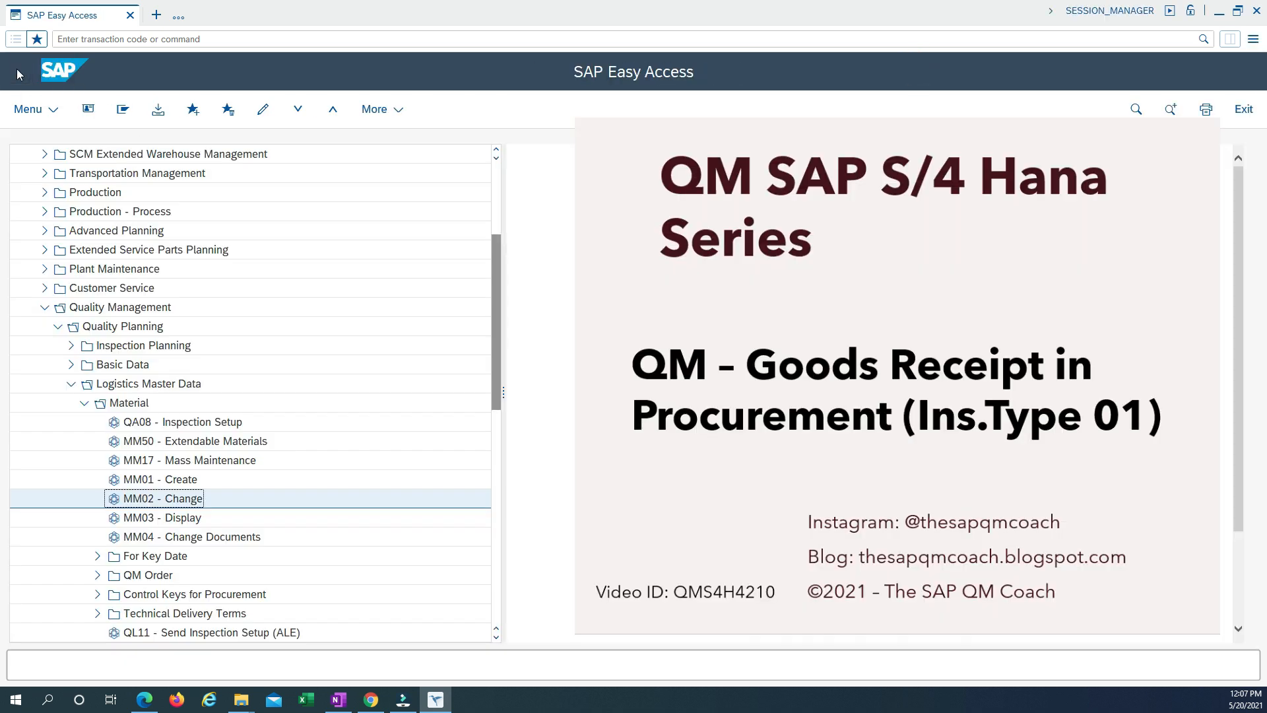
pyautogui.click(85, 404)
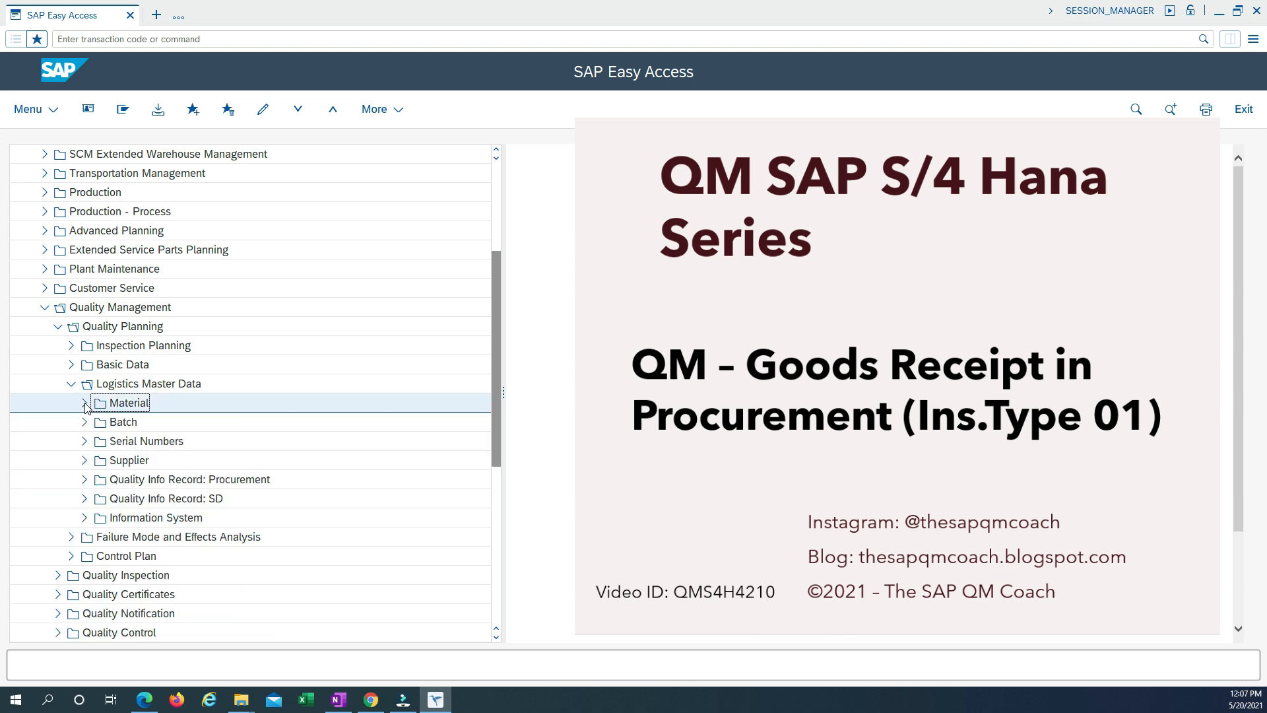
# Start transaction MIGO with /nmigo and load the listed purchase order for goods receipt.
pyautogui.click(173, 41)
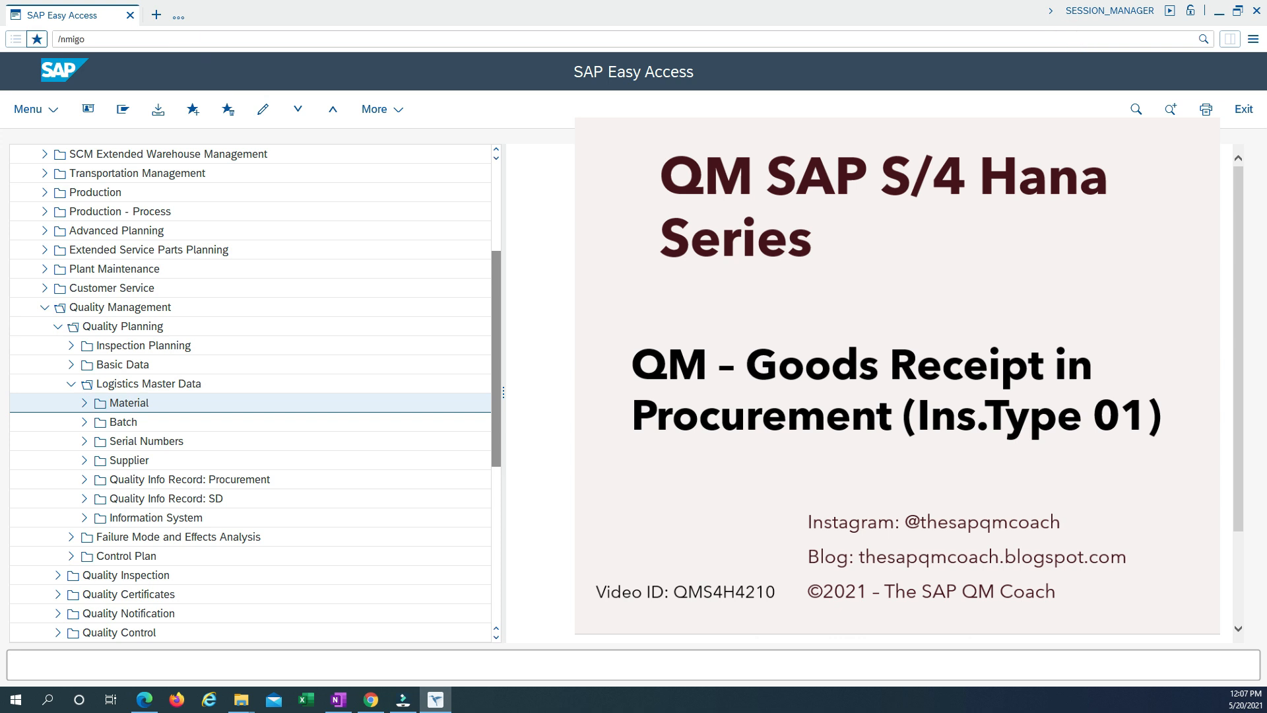
pyautogui.press('Return')
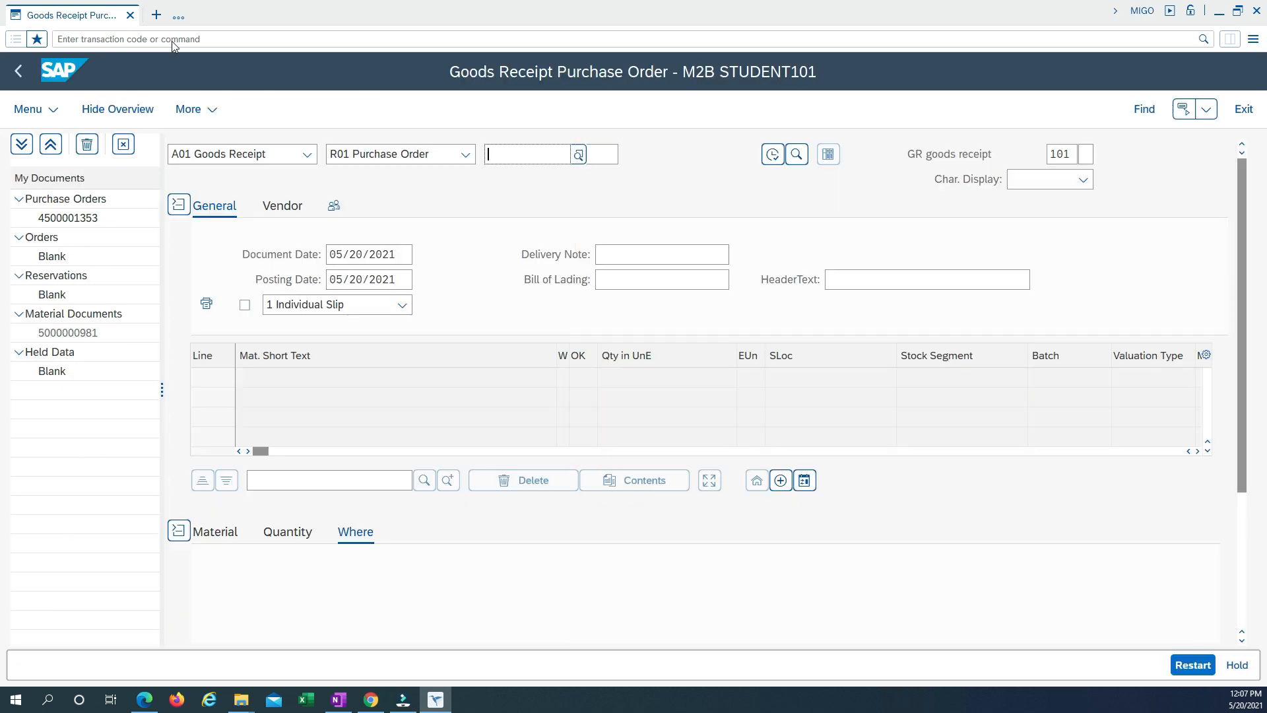
pyautogui.doubleClick(78, 224)
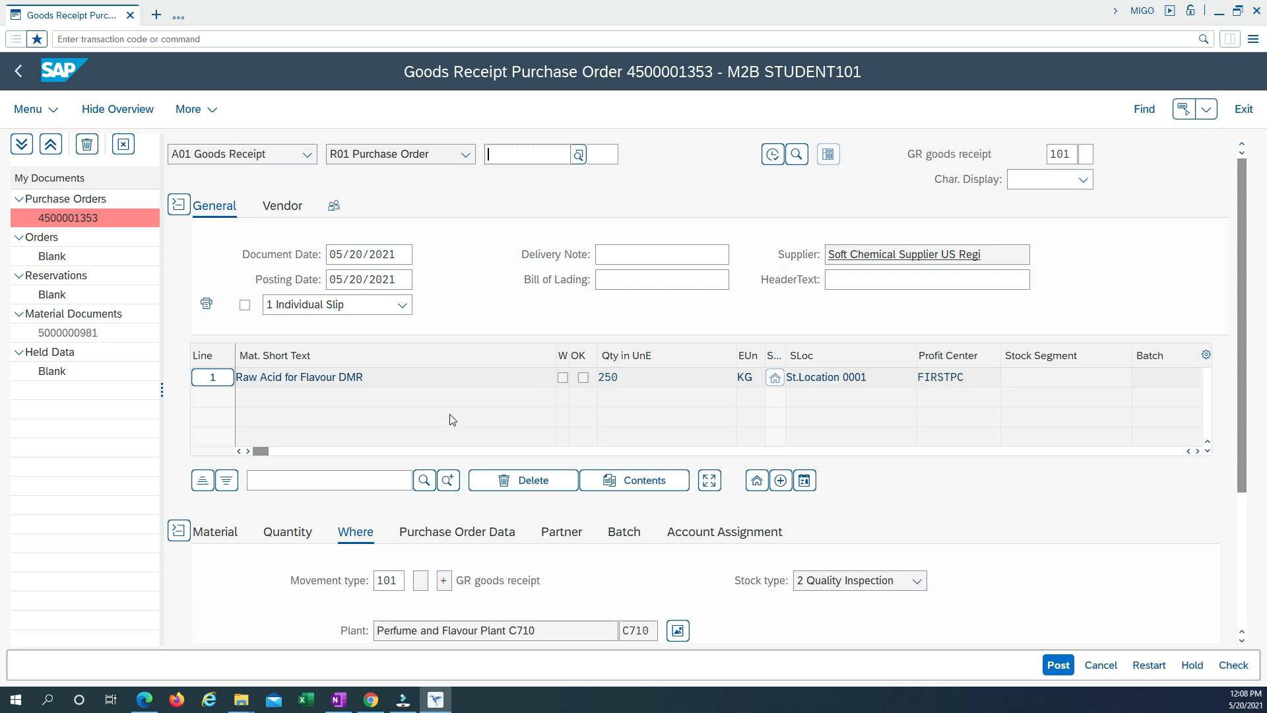
# Examine the receipt item's stock type, storage location, quantity and material details.
pyautogui.scroll(-3, 482, 460)
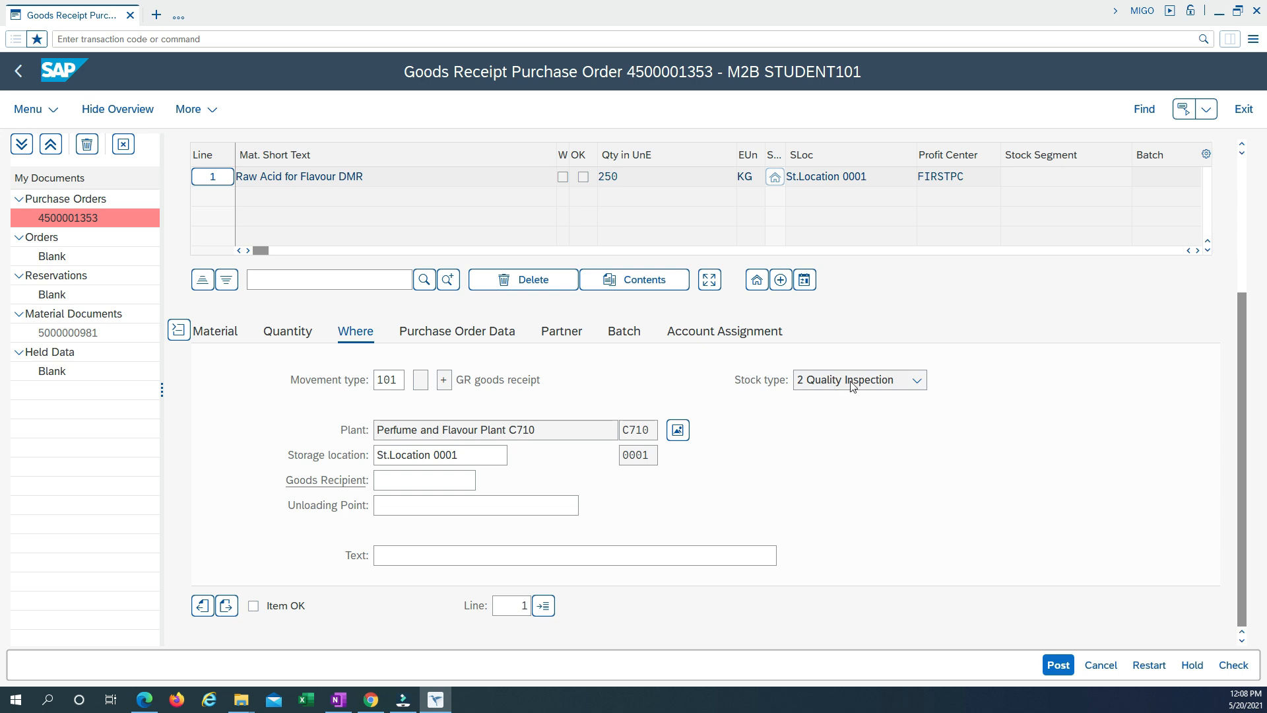
pyautogui.scroll(3, 591, 406)
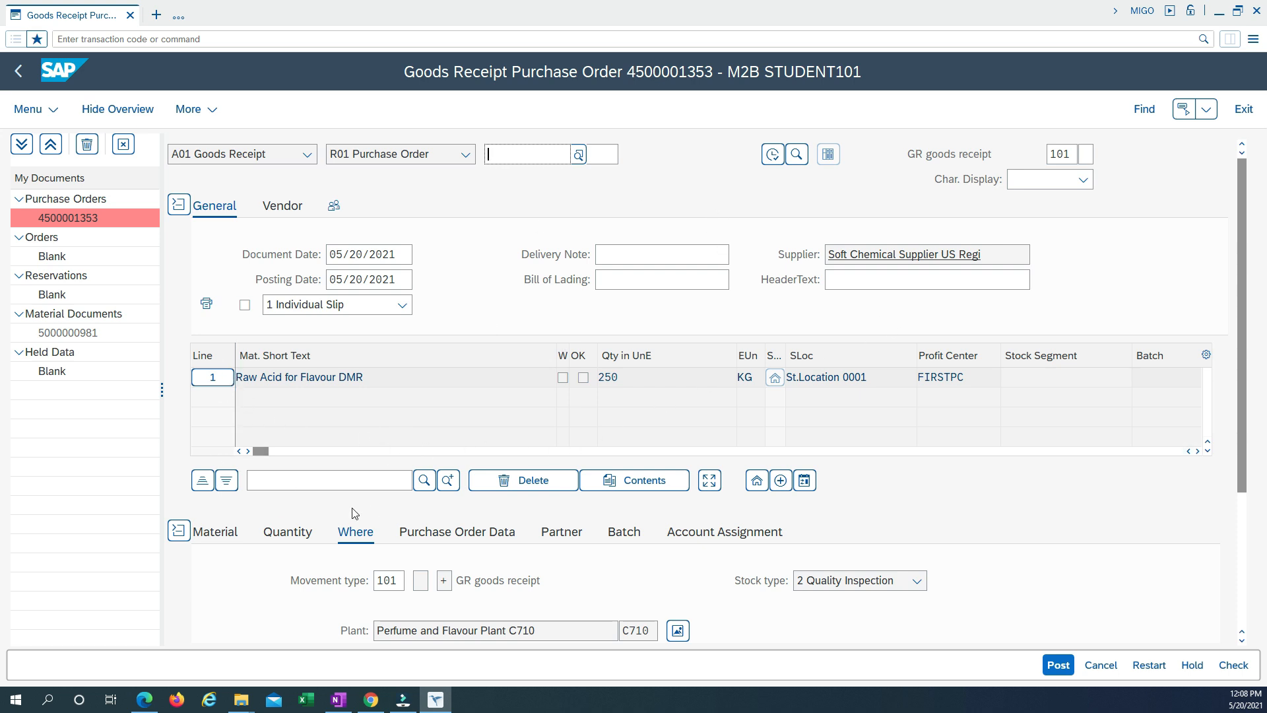
pyautogui.scroll(-3, 355, 514)
pyautogui.click(293, 331)
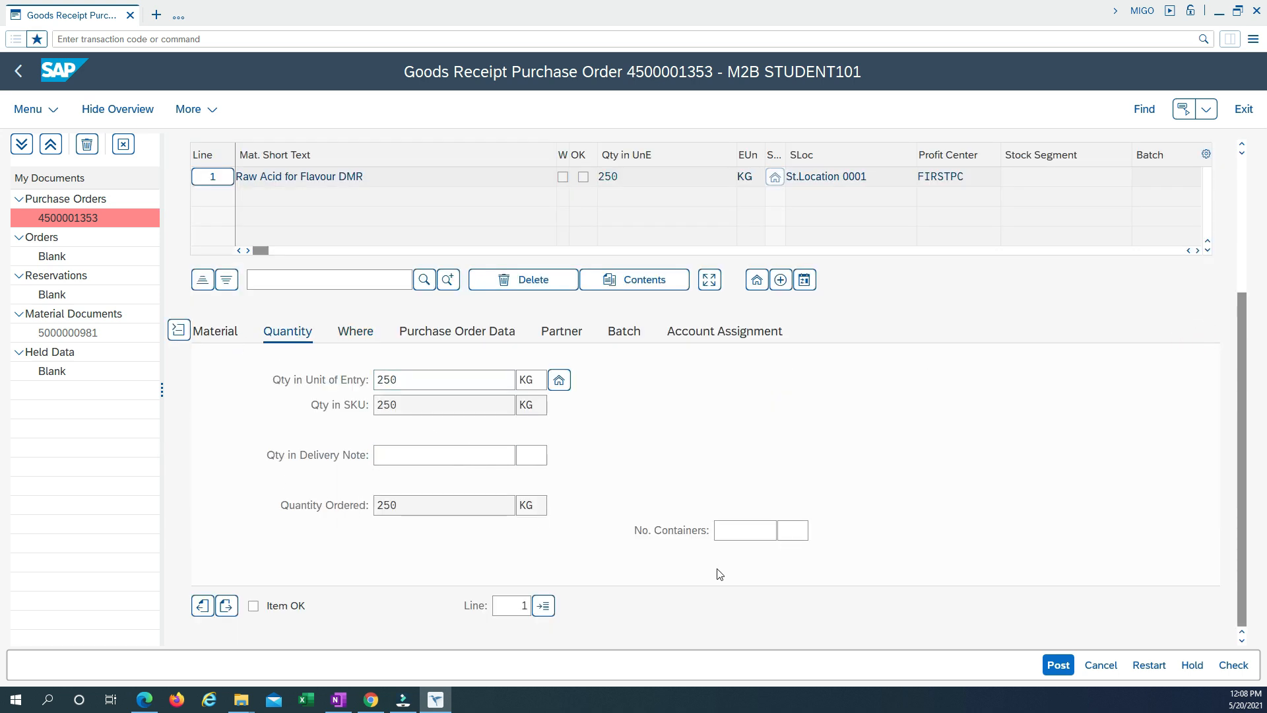
pyautogui.click(215, 333)
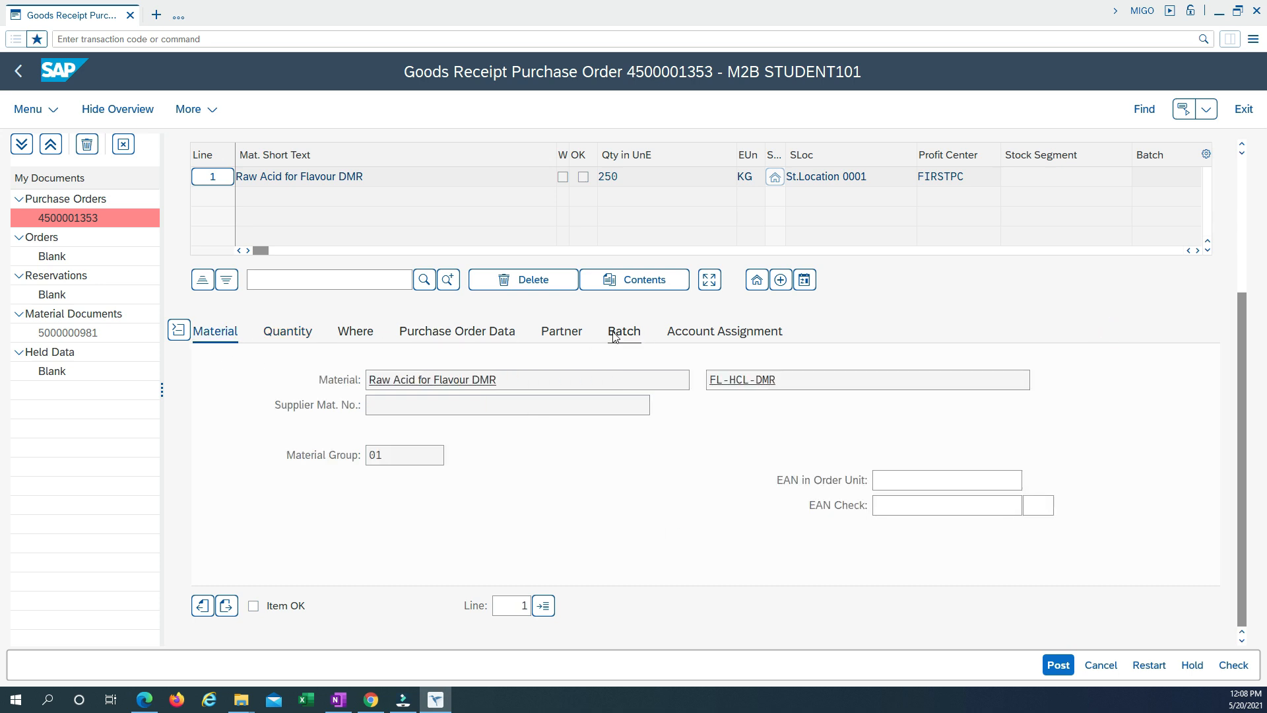
# Mark the Raw Acid for Flavour DMR item as OK, check the goods receipt and close the message log.
pyautogui.click(253, 606)
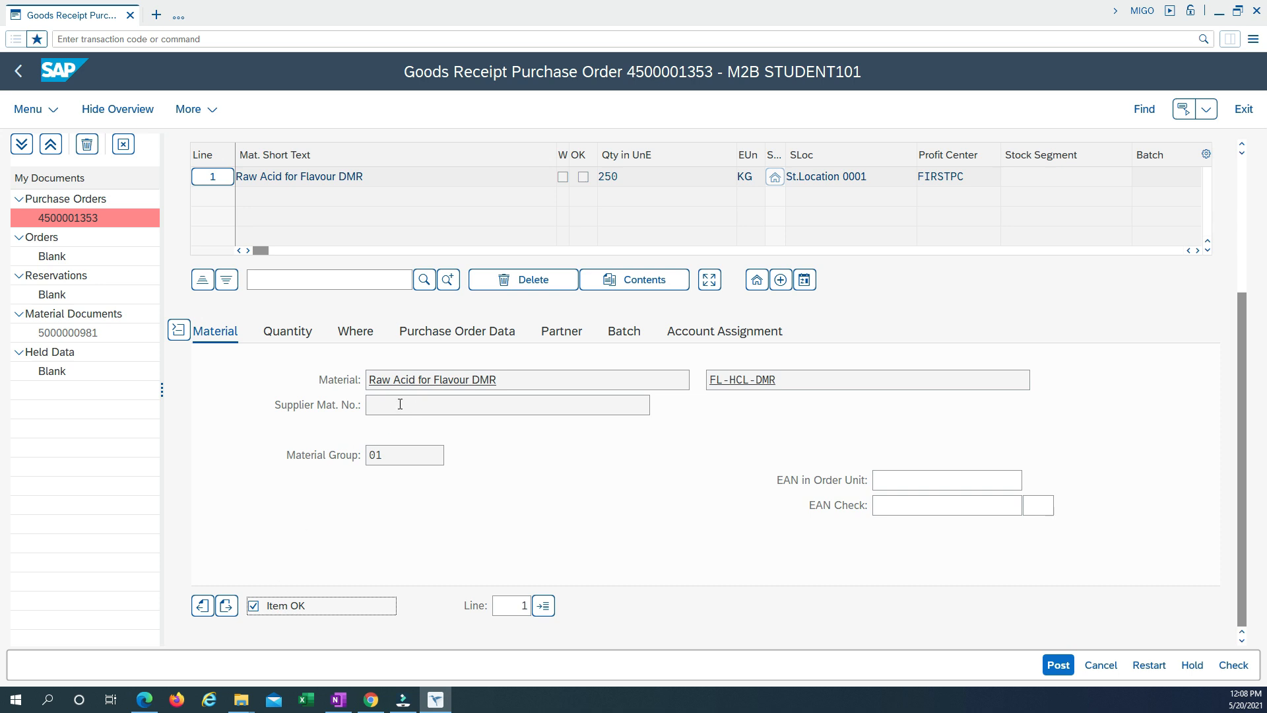
pyautogui.scroll(3, 403, 330)
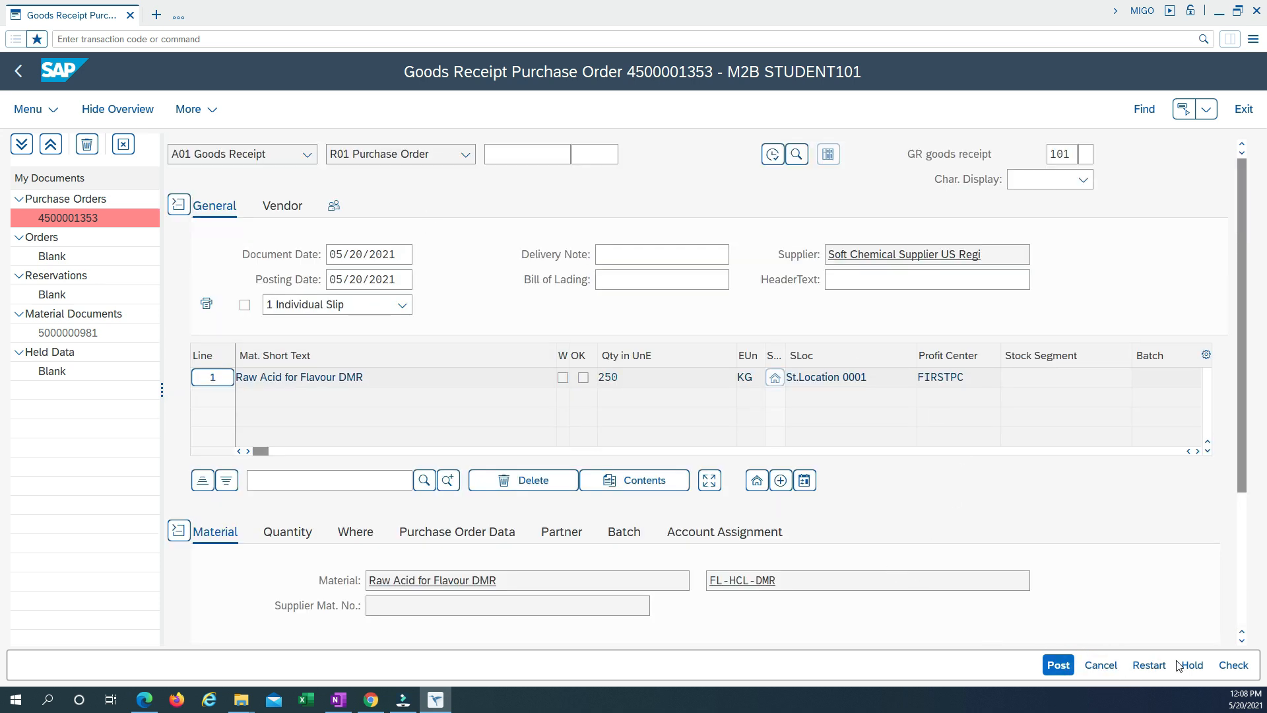
pyautogui.click(1233, 665)
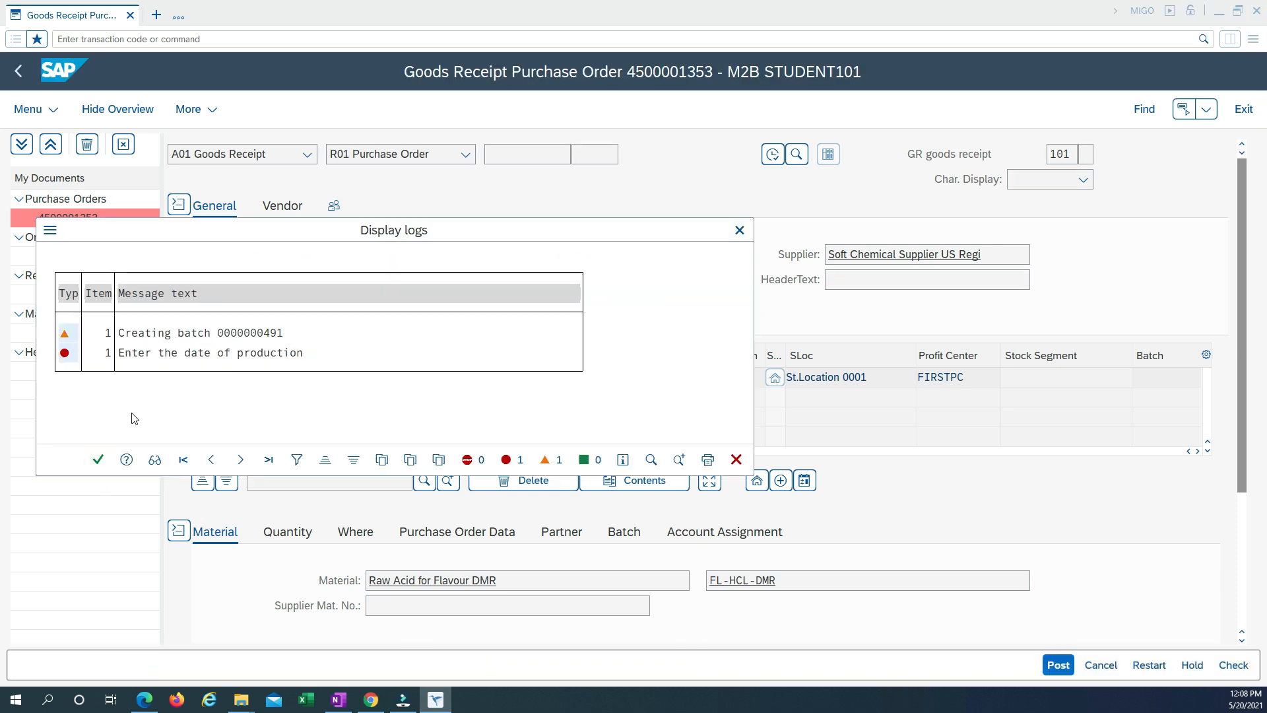
pyautogui.click(99, 462)
# Look through the item's quantity, location and purchase order data for the production date entry.
pyautogui.scroll(-3, 424, 452)
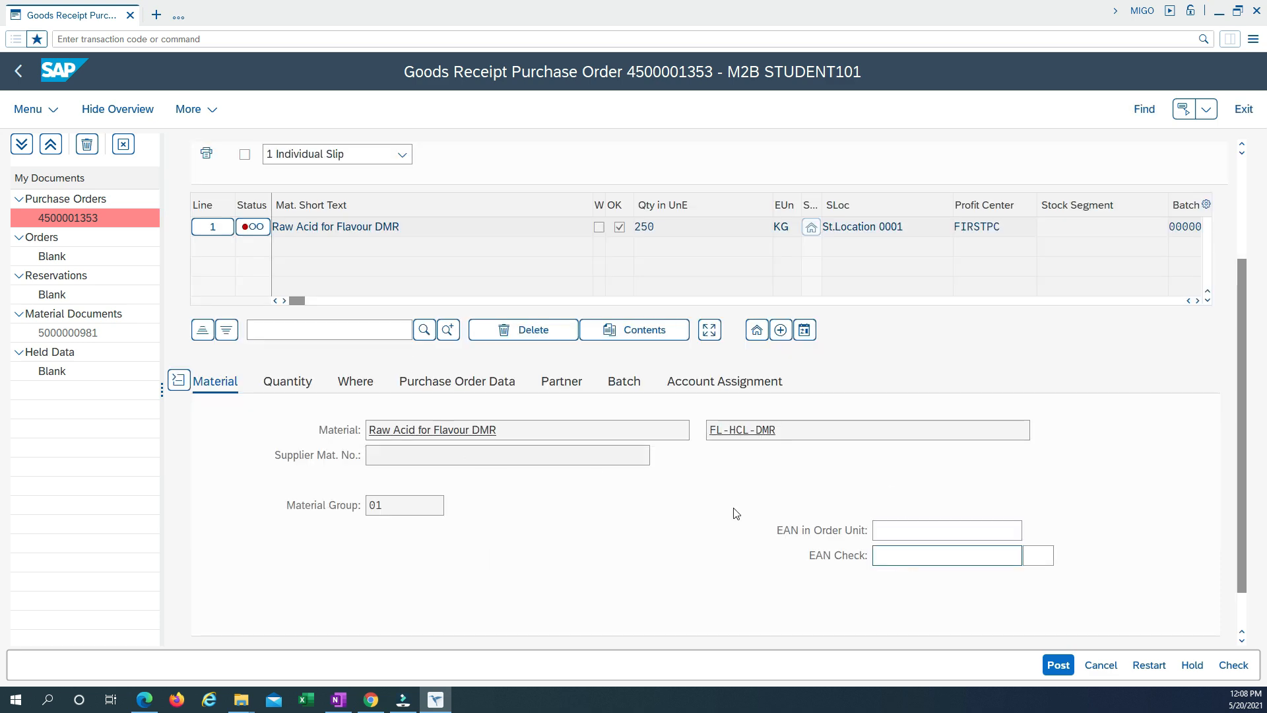
pyautogui.click(288, 381)
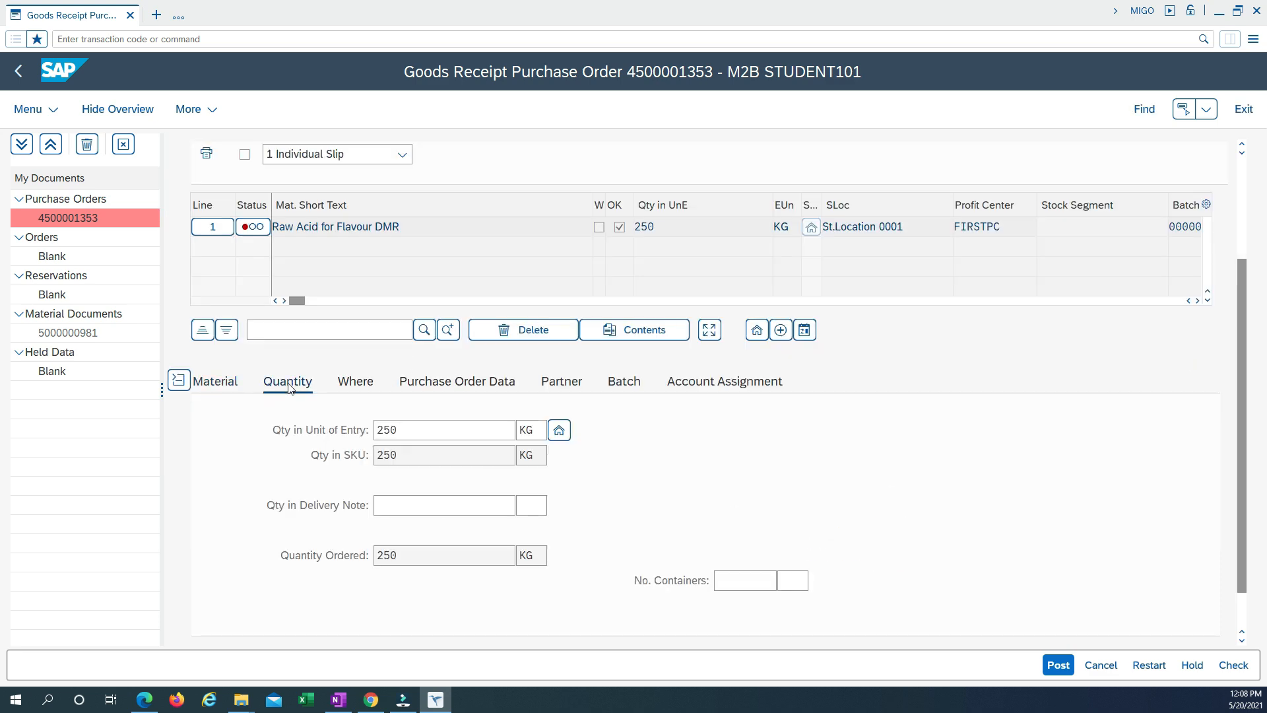
pyautogui.scroll(-1, 584, 507)
pyautogui.scroll(3, 584, 508)
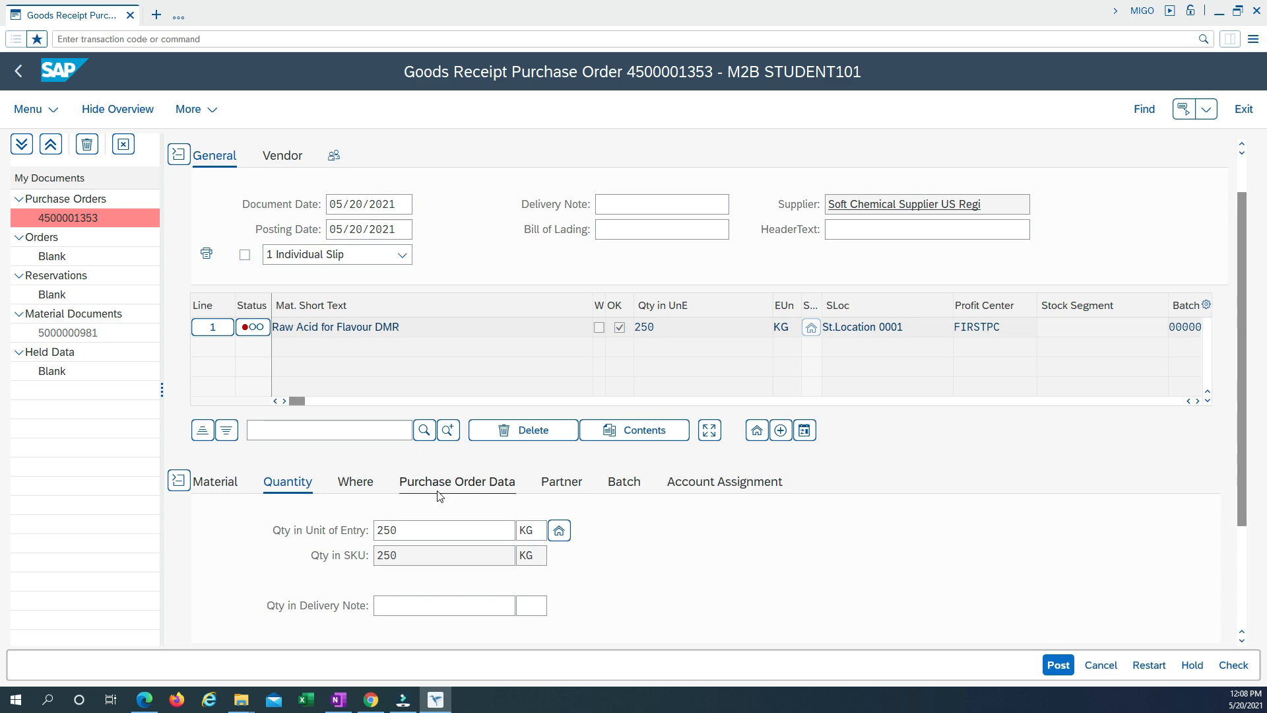
pyautogui.click(355, 482)
pyautogui.scroll(-3, 616, 546)
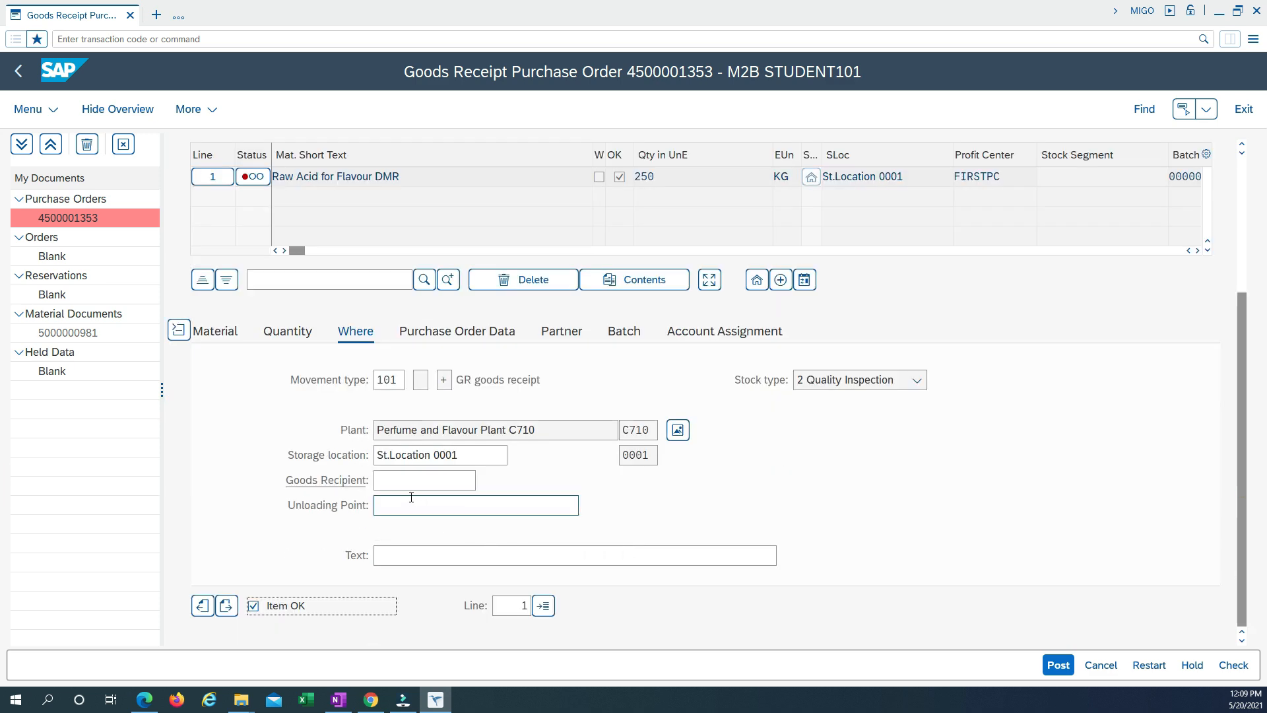
pyautogui.scroll(3, 616, 517)
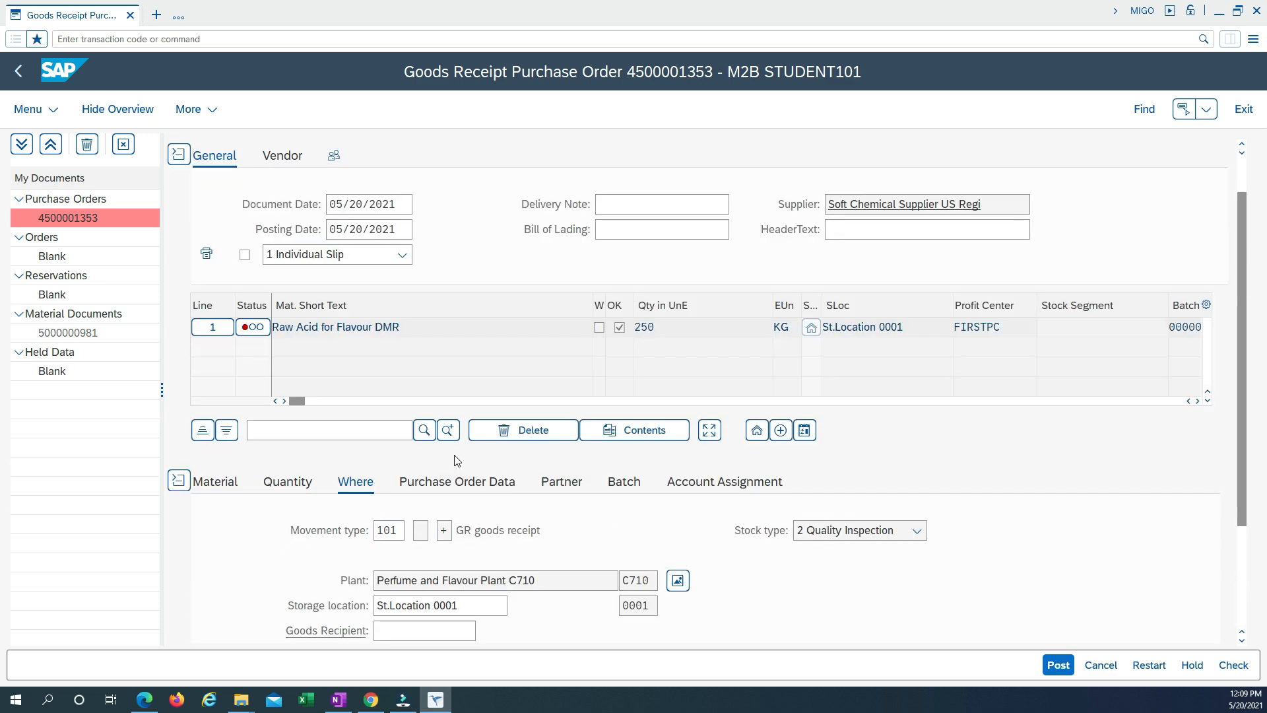
pyautogui.click(457, 482)
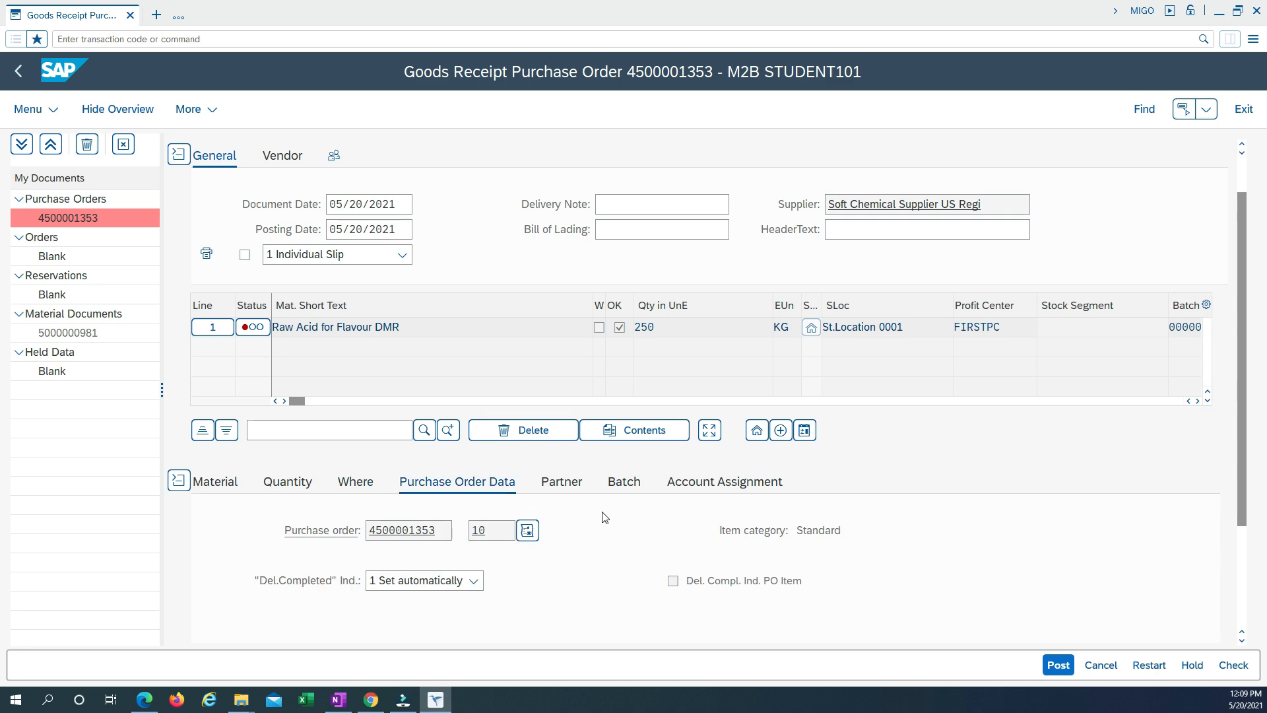
pyautogui.scroll(-3, 602, 521)
pyautogui.scroll(3, 596, 516)
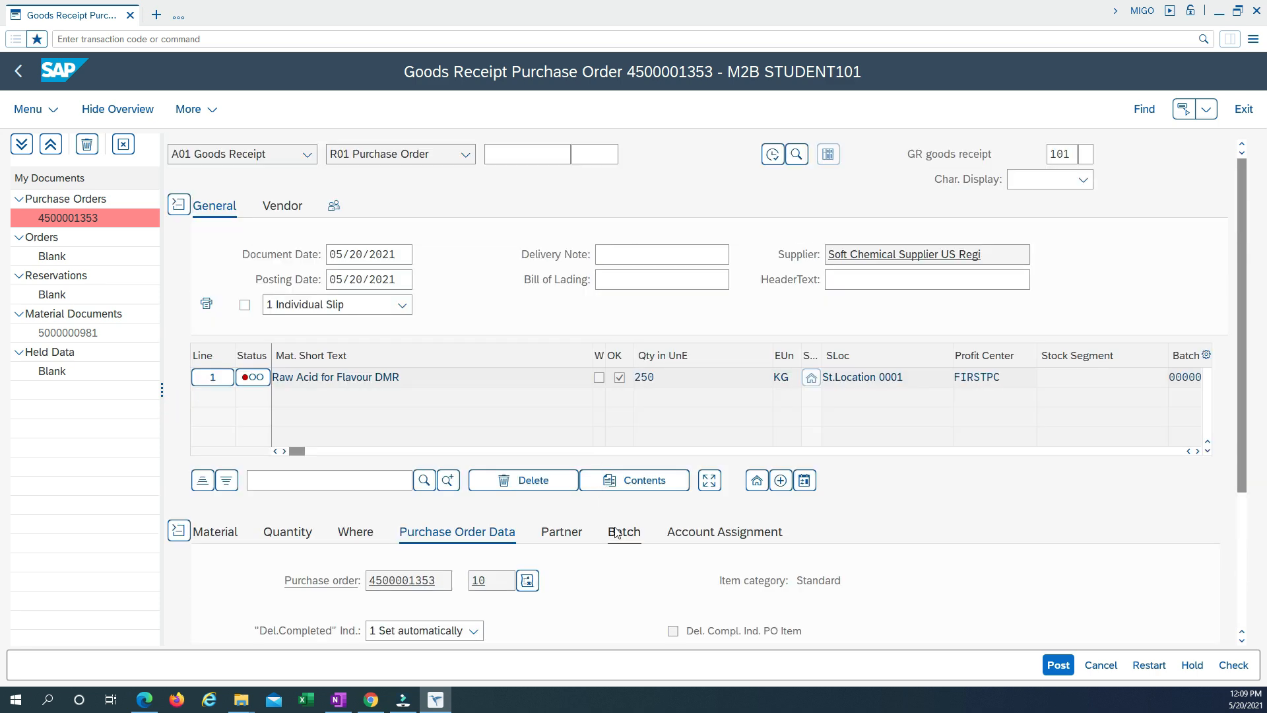
# Set the date of manufacture in the item's batch data to 05/20/2021.
pyautogui.click(623, 483)
pyautogui.scroll(-3, 547, 528)
pyautogui.click(392, 480)
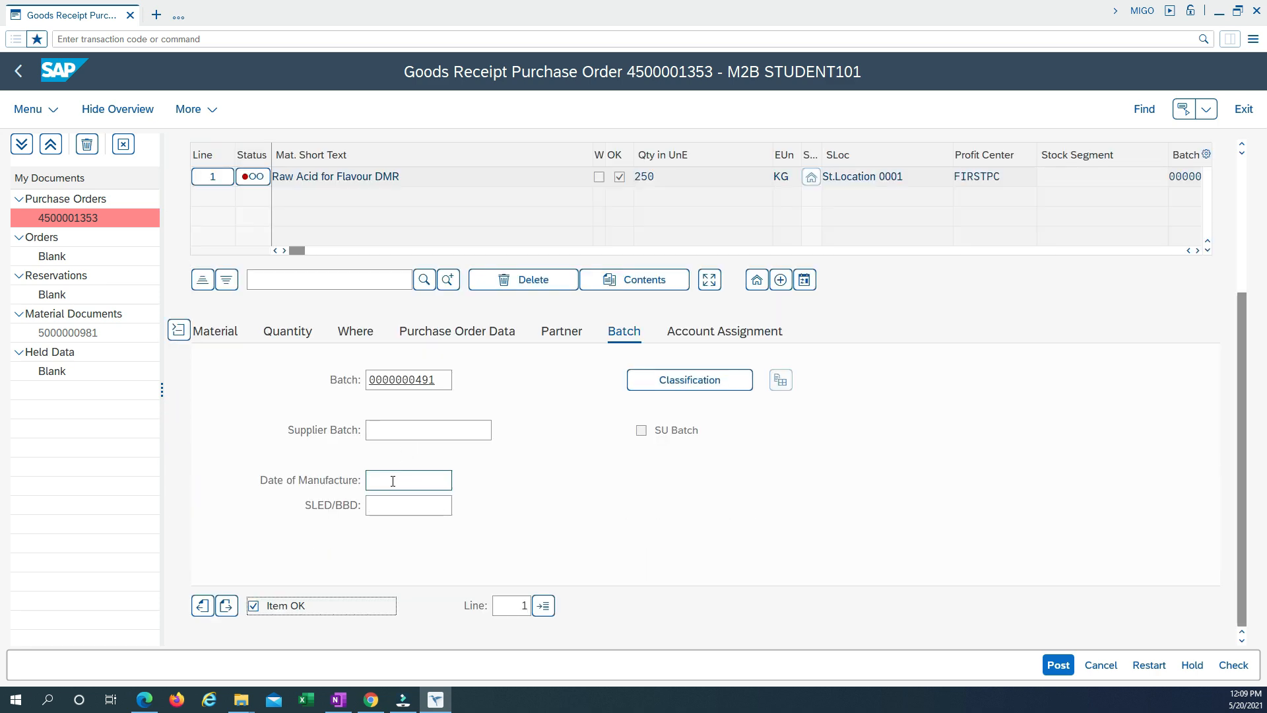
pyautogui.click(403, 477)
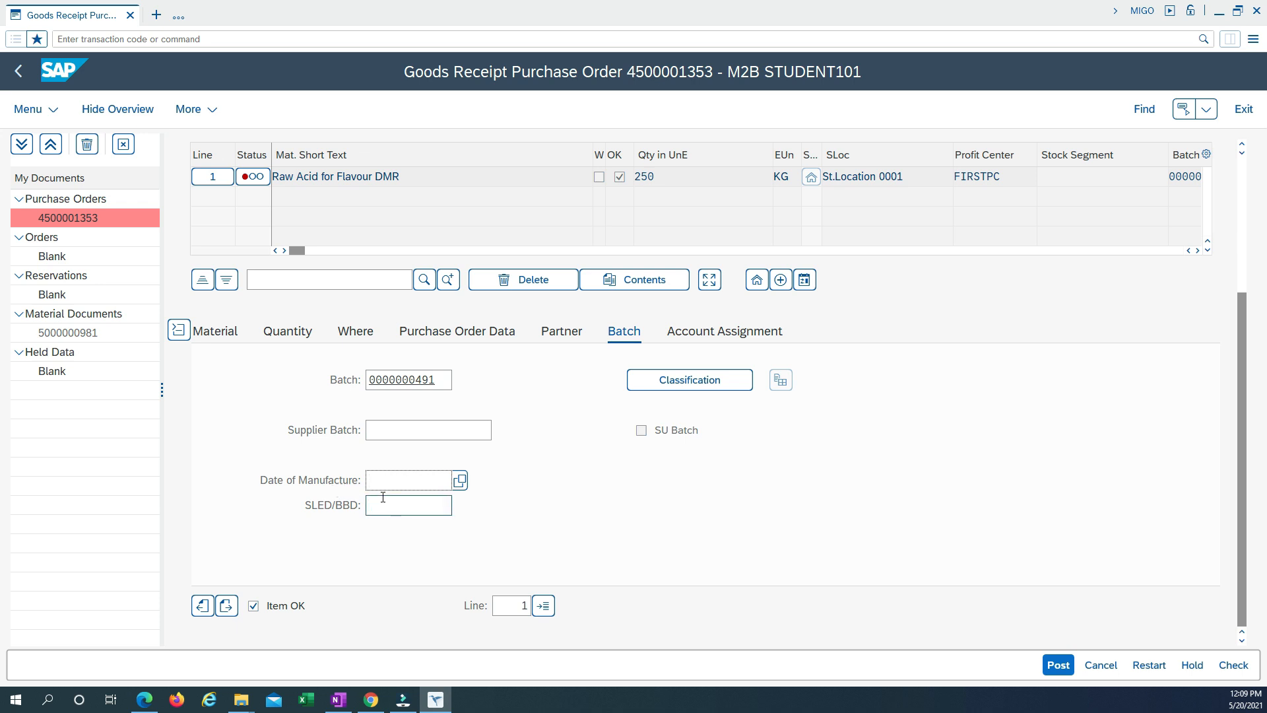
pyautogui.click(460, 480)
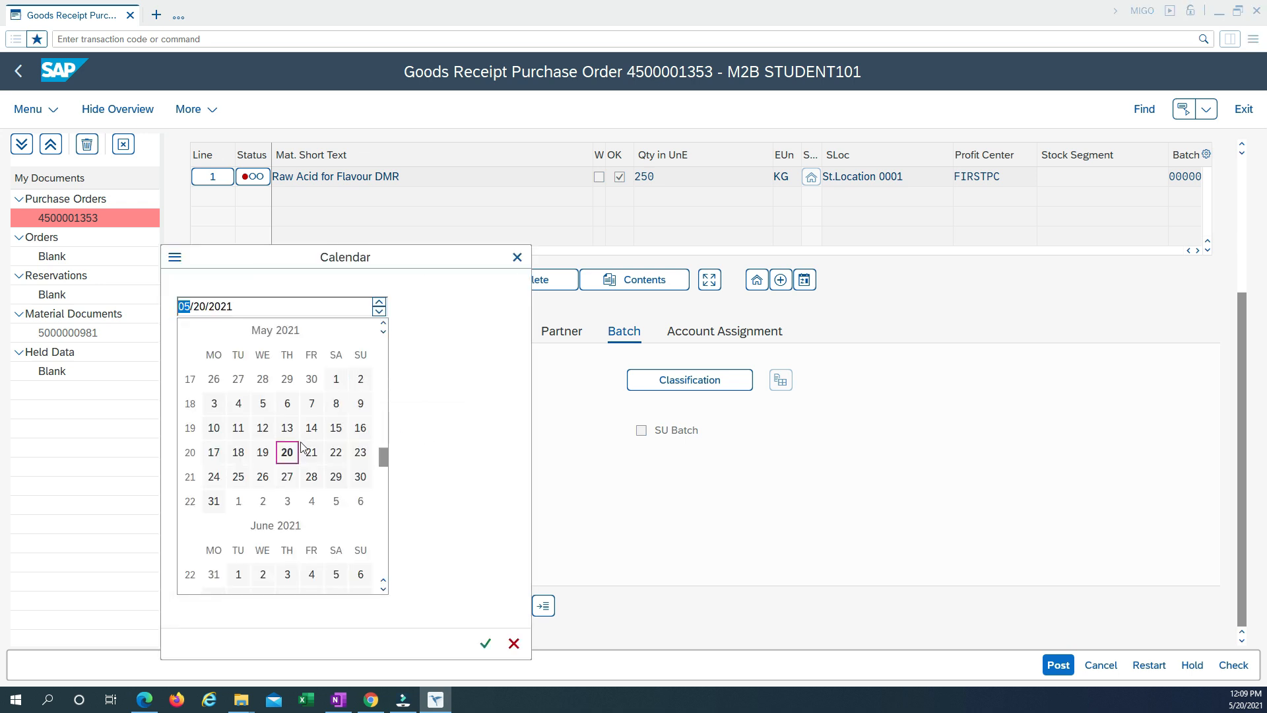
pyautogui.click(287, 451)
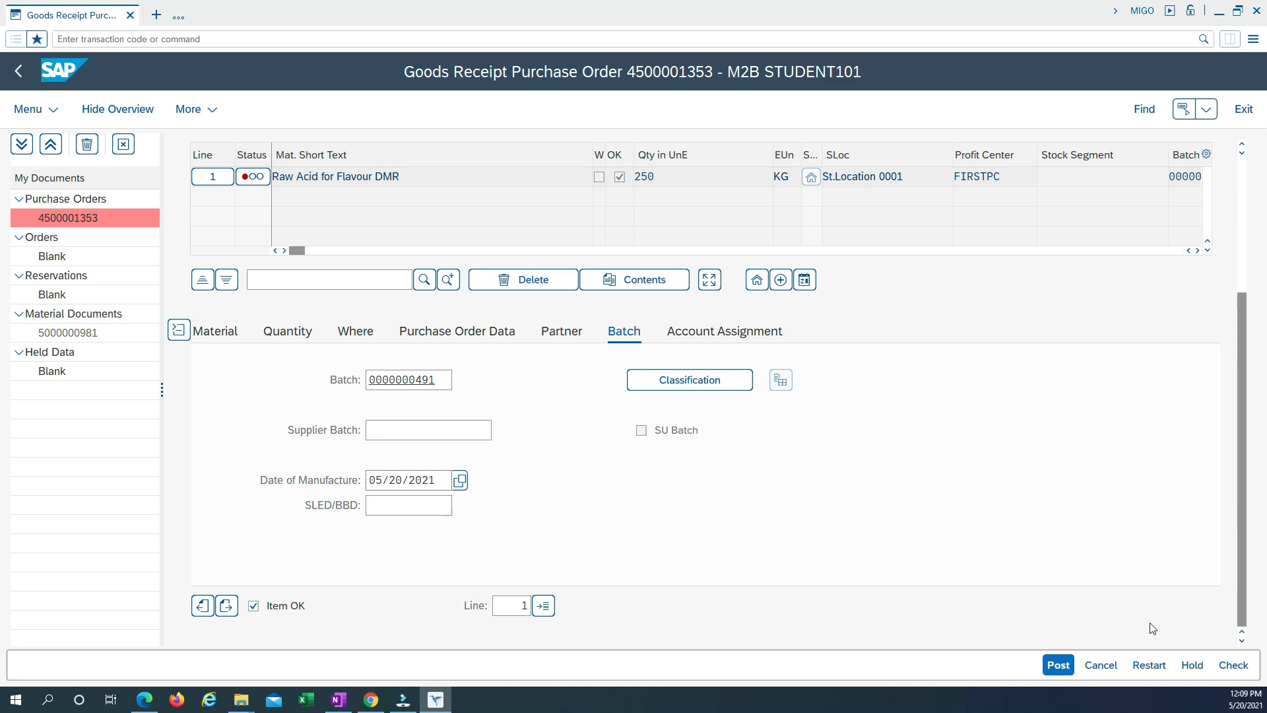
# Check the goods receipt again and post it.
pyautogui.click(1233, 665)
pyautogui.click(1235, 665)
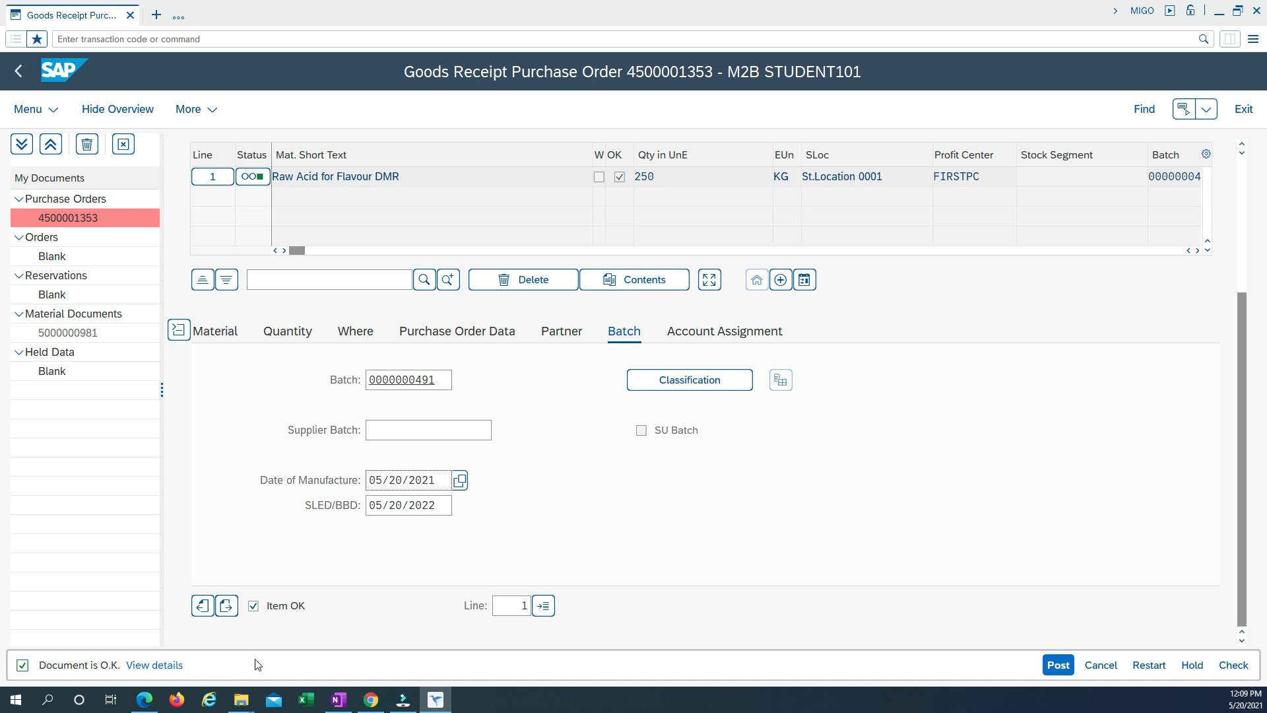
pyautogui.click(1055, 667)
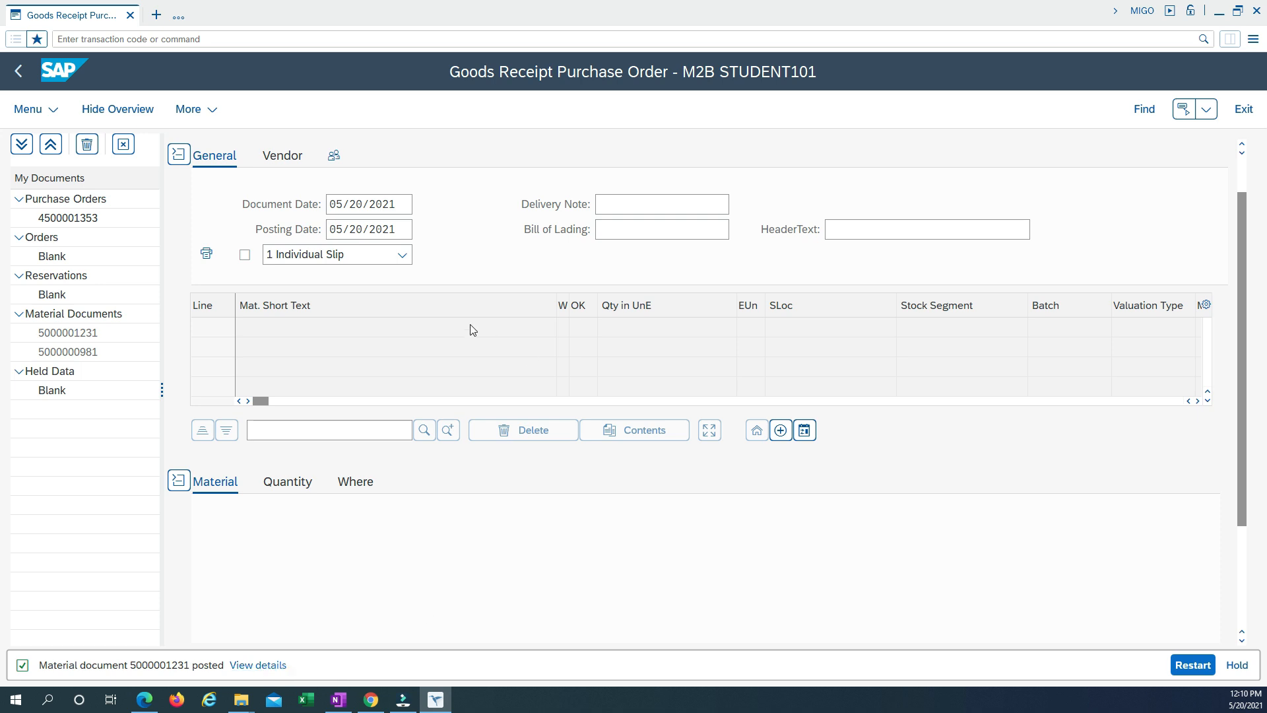
# Return to SAP Easy Access, collapse Logistics Master Data and expand the Quality Inspection folder.
pyautogui.click(101, 41)
pyautogui.click(20, 72)
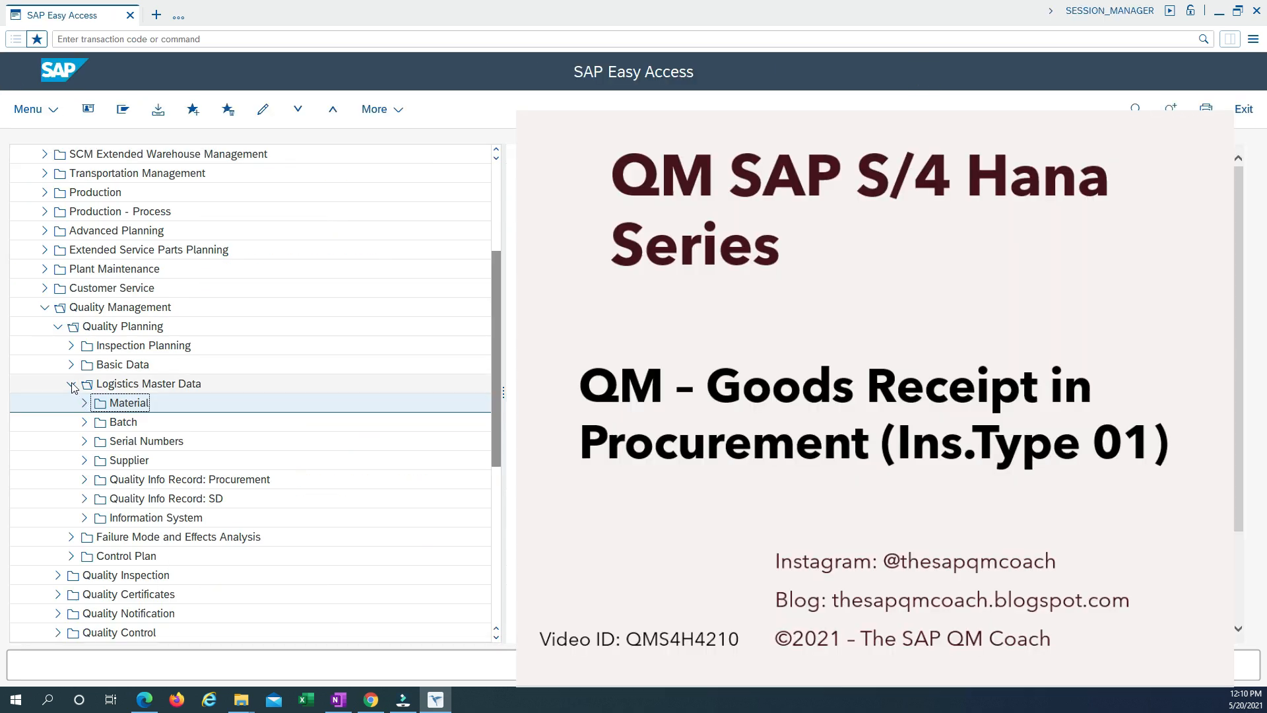
pyautogui.click(71, 385)
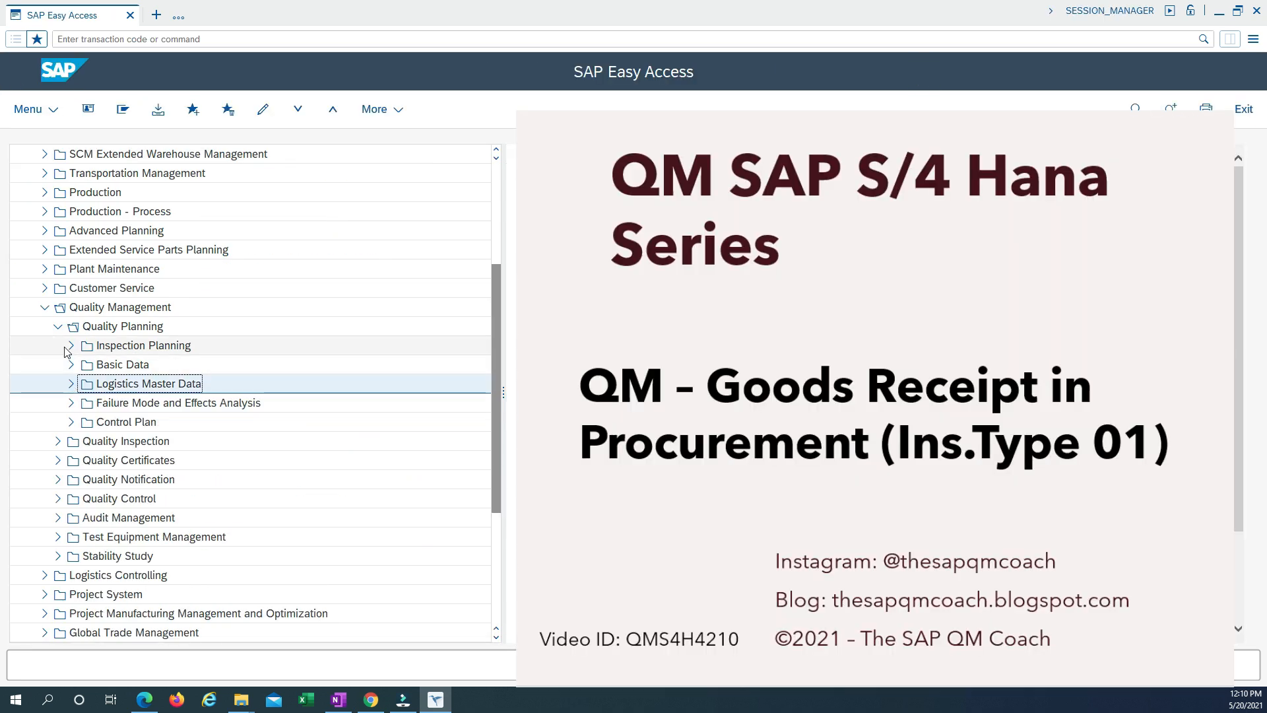
pyautogui.click(58, 442)
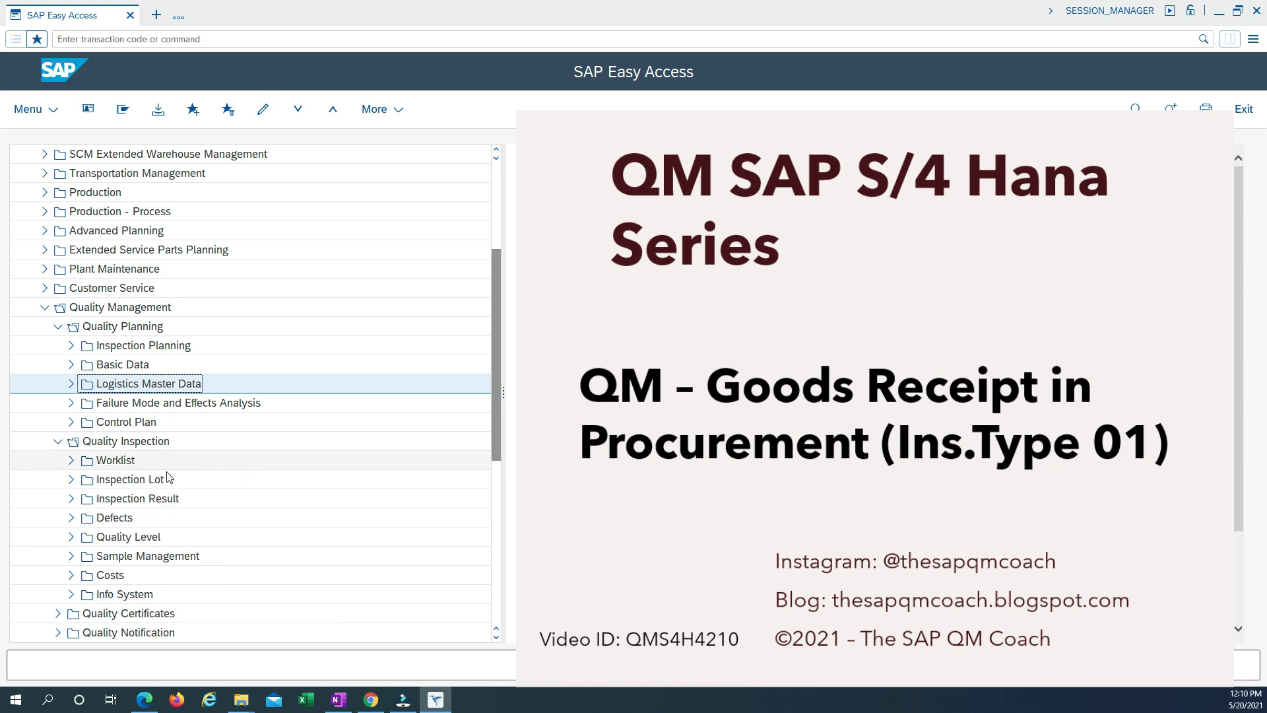
# Use QA32 - Change Data to list the plant C710 inspection lots without a usage decision, created 05/13/2021 to 05/20/2021.
pyautogui.click(71, 462)
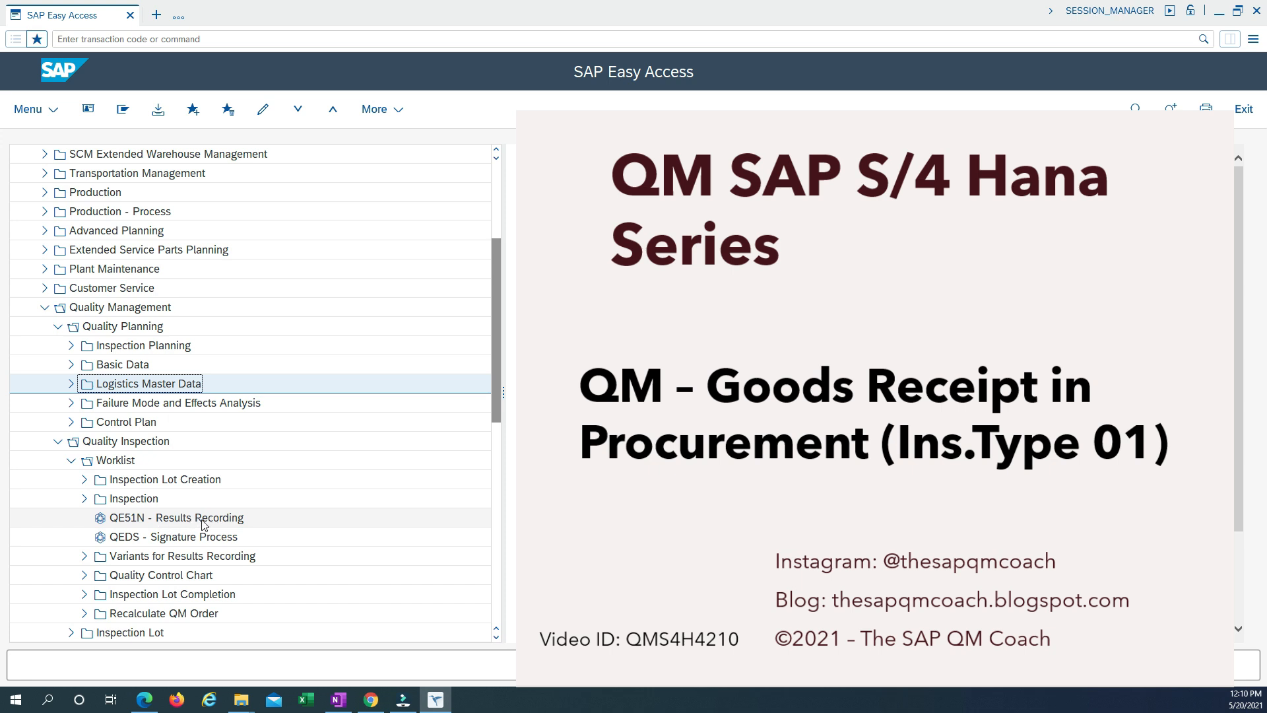
pyautogui.click(86, 500)
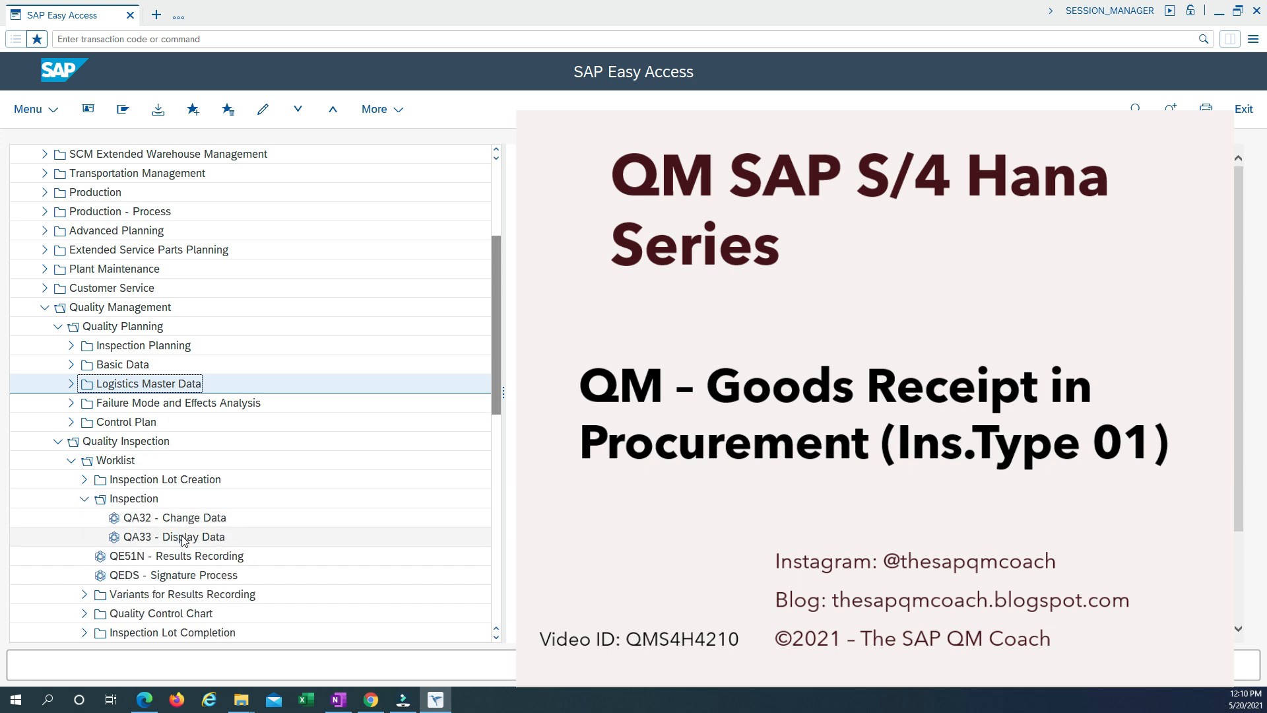
pyautogui.doubleClick(187, 522)
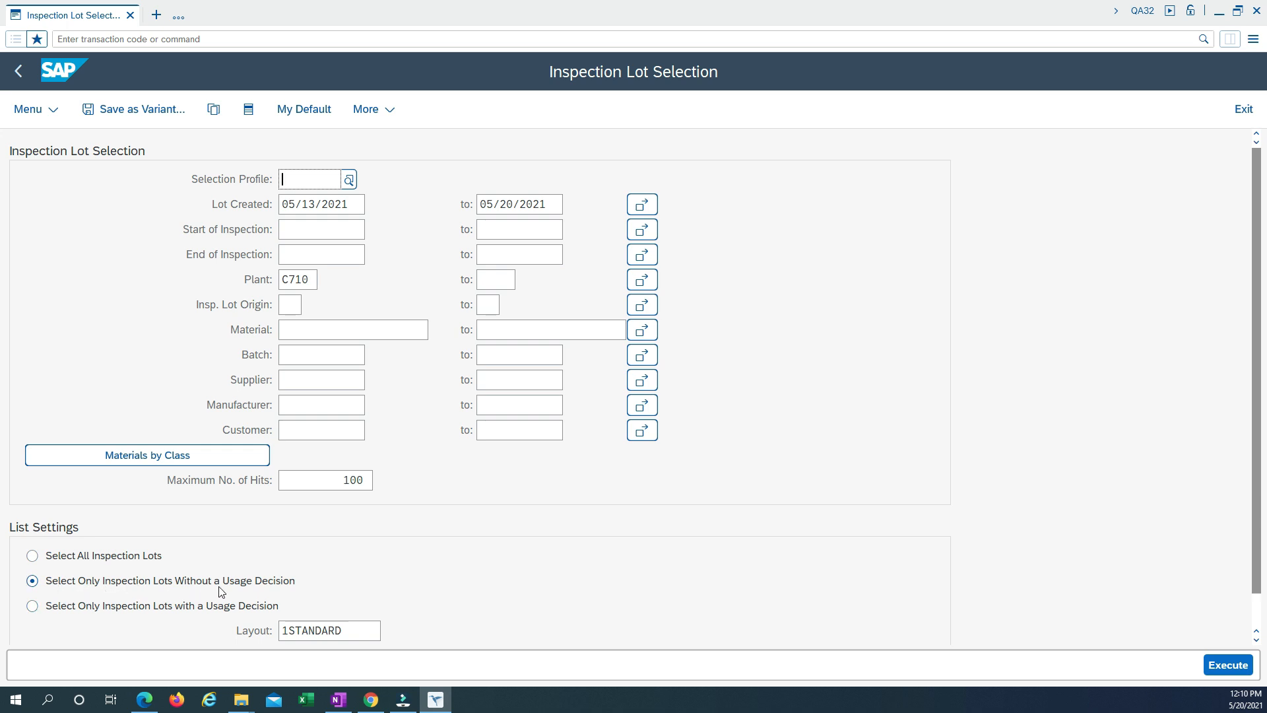
pyautogui.click(1210, 660)
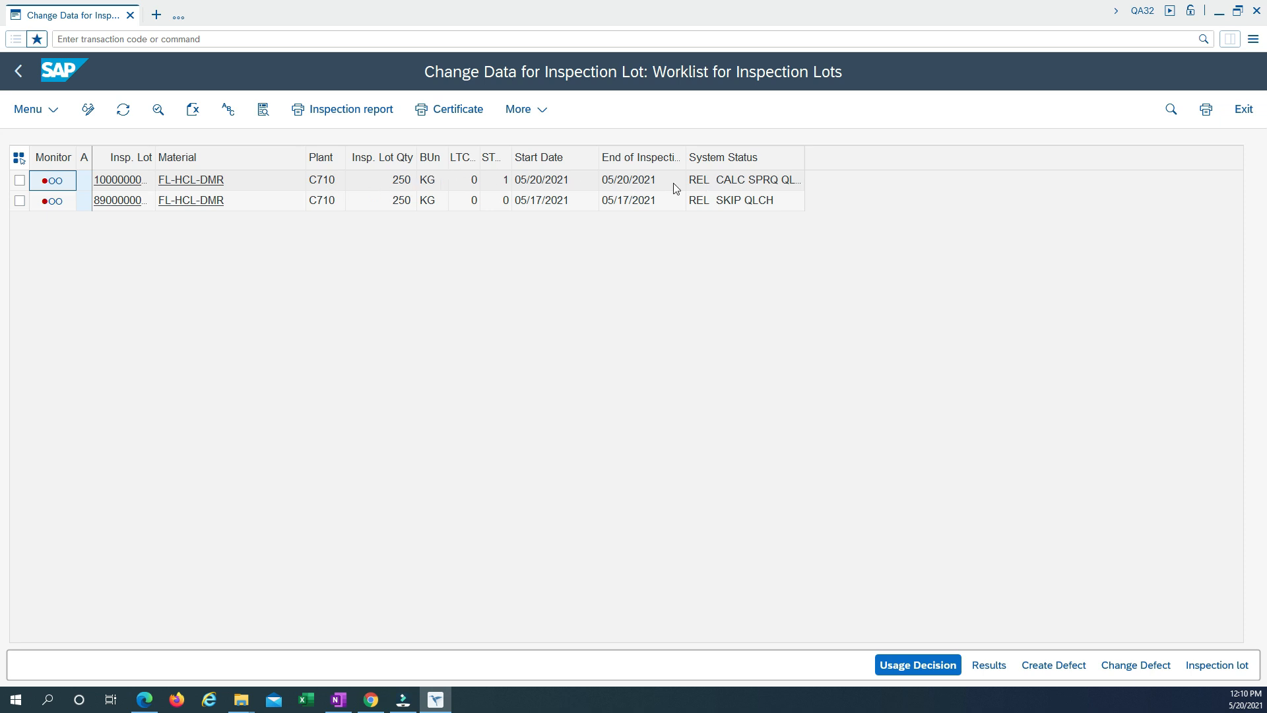
# Display the 05/20/2021 inspection lot for FL-HCL-DMR and review its goods receipt origin data and lot quantities.
pyautogui.click(117, 180)
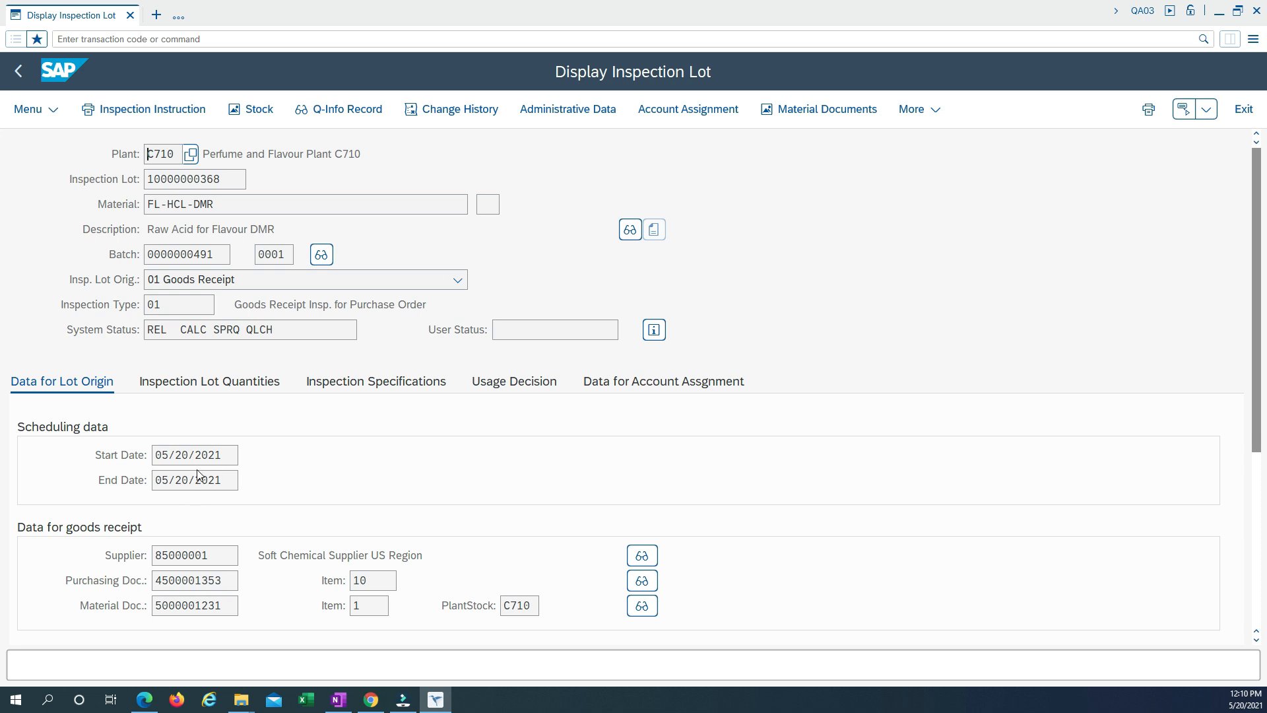
pyautogui.doubleClick(171, 553)
pyautogui.doubleClick(228, 581)
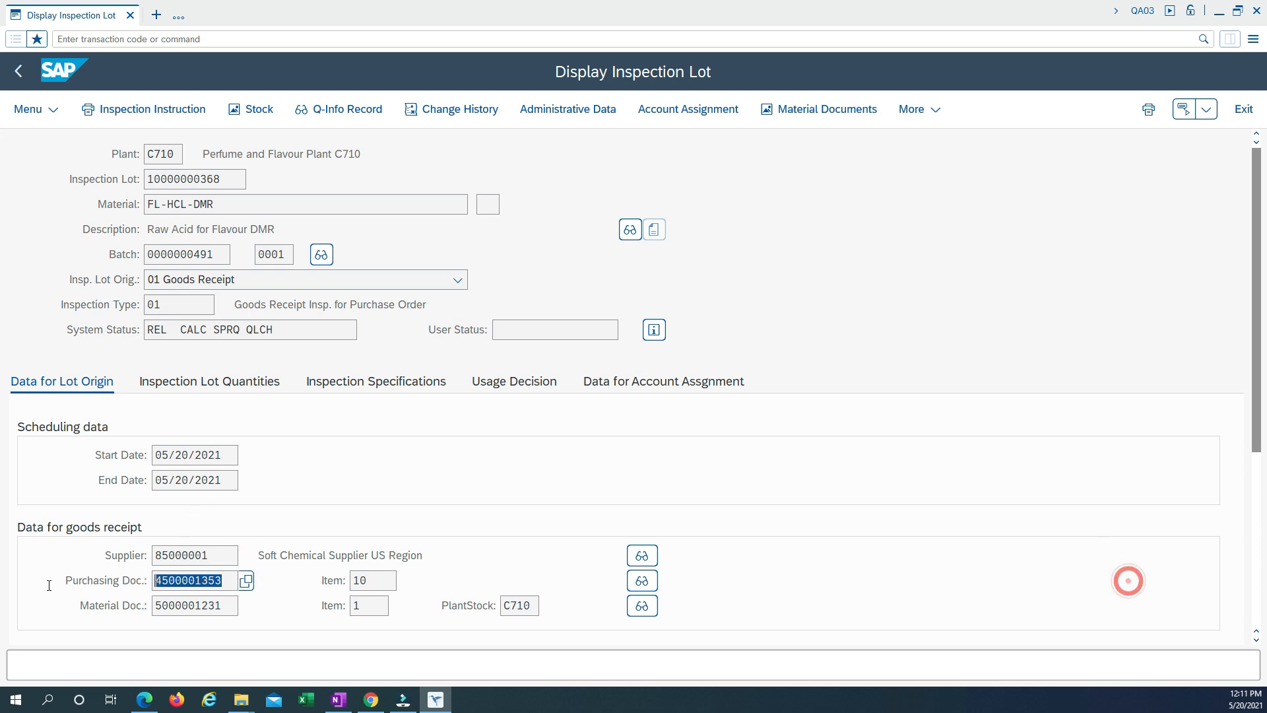
pyautogui.doubleClick(230, 608)
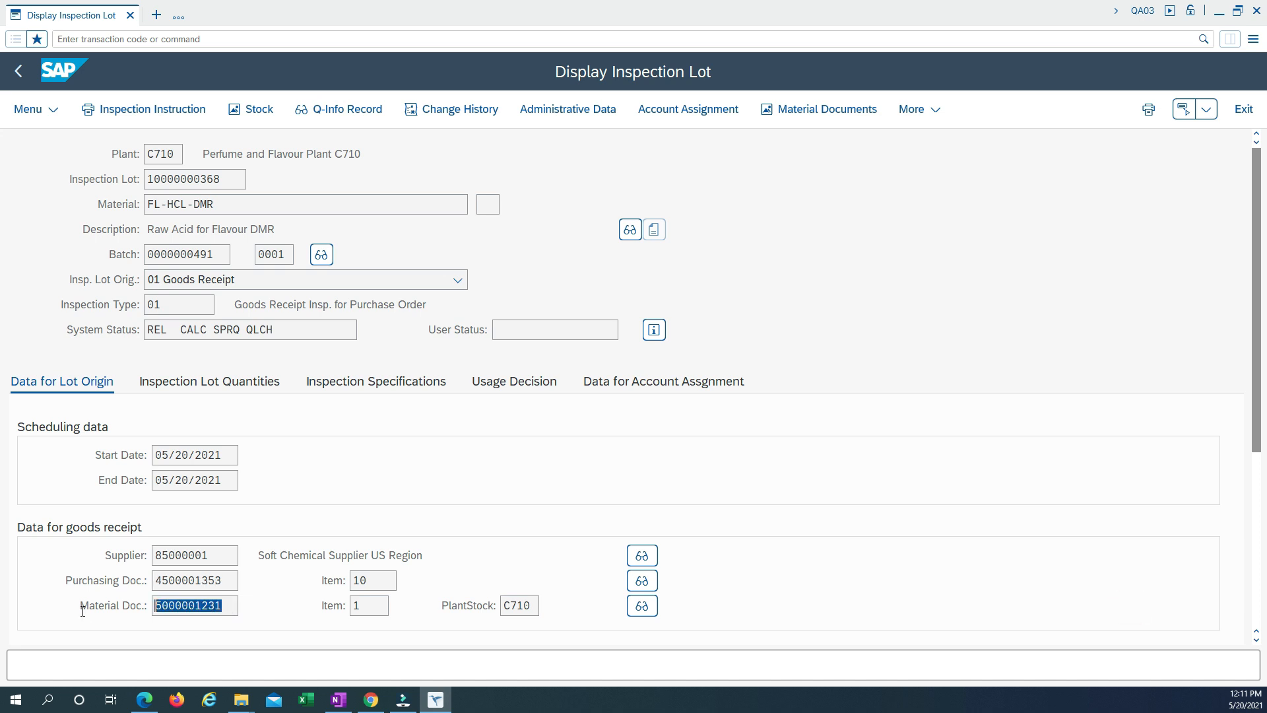
pyautogui.click(193, 383)
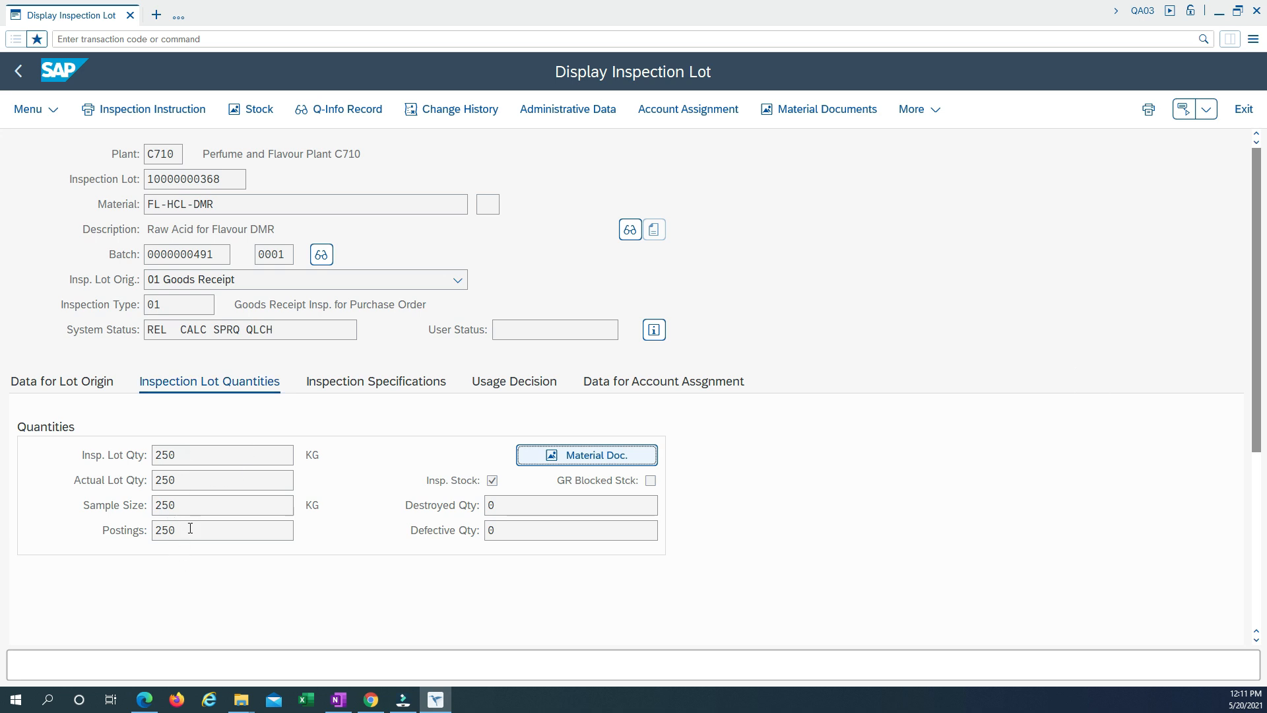
pyautogui.doubleClick(181, 532)
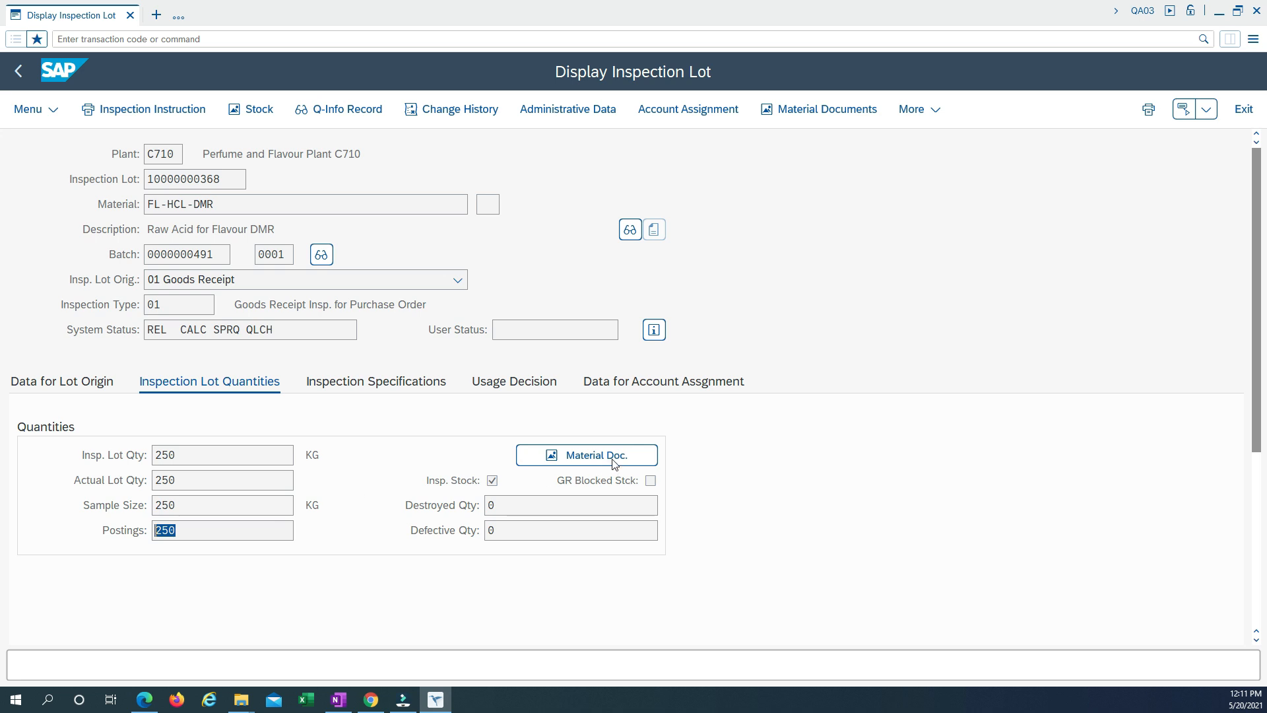
# Examine the lot's inspection specifications, including task list group, group counter, usage, specification selection and dynamic modification.
pyautogui.click(349, 382)
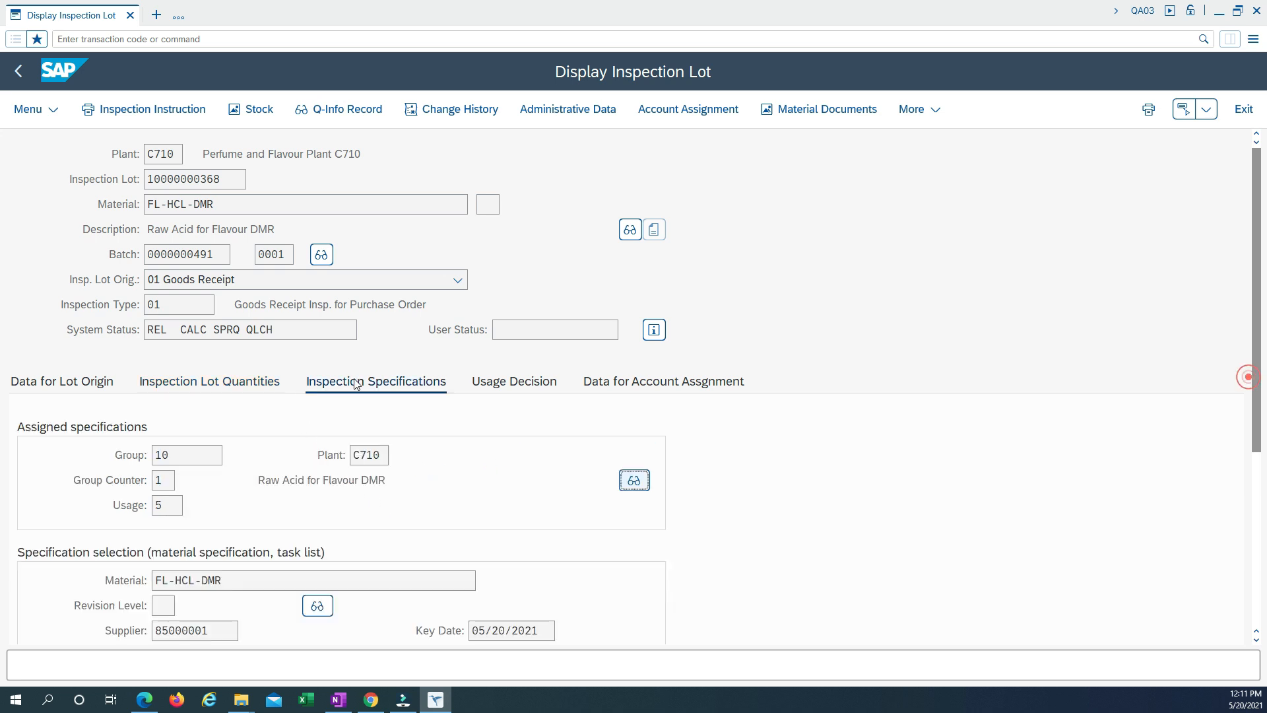
pyautogui.scroll(-1, 426, 451)
pyautogui.scroll(-3, 418, 457)
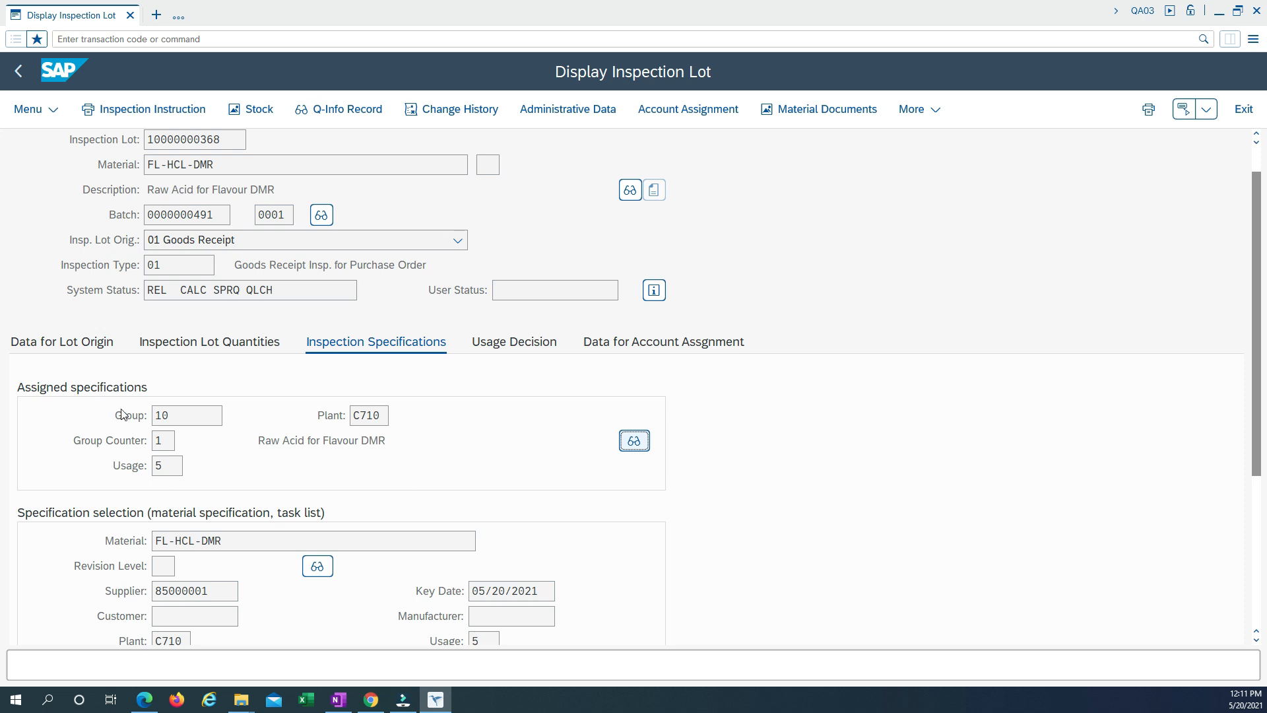
pyautogui.click(175, 415)
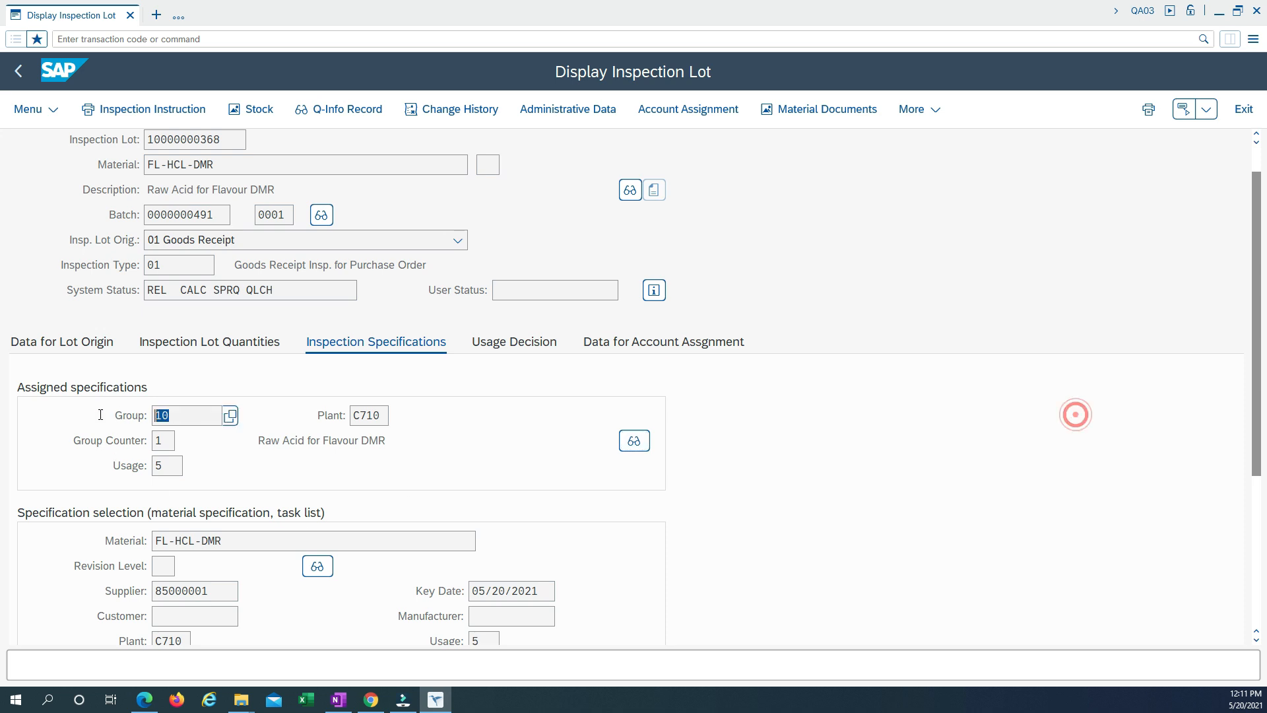
pyautogui.click(166, 440)
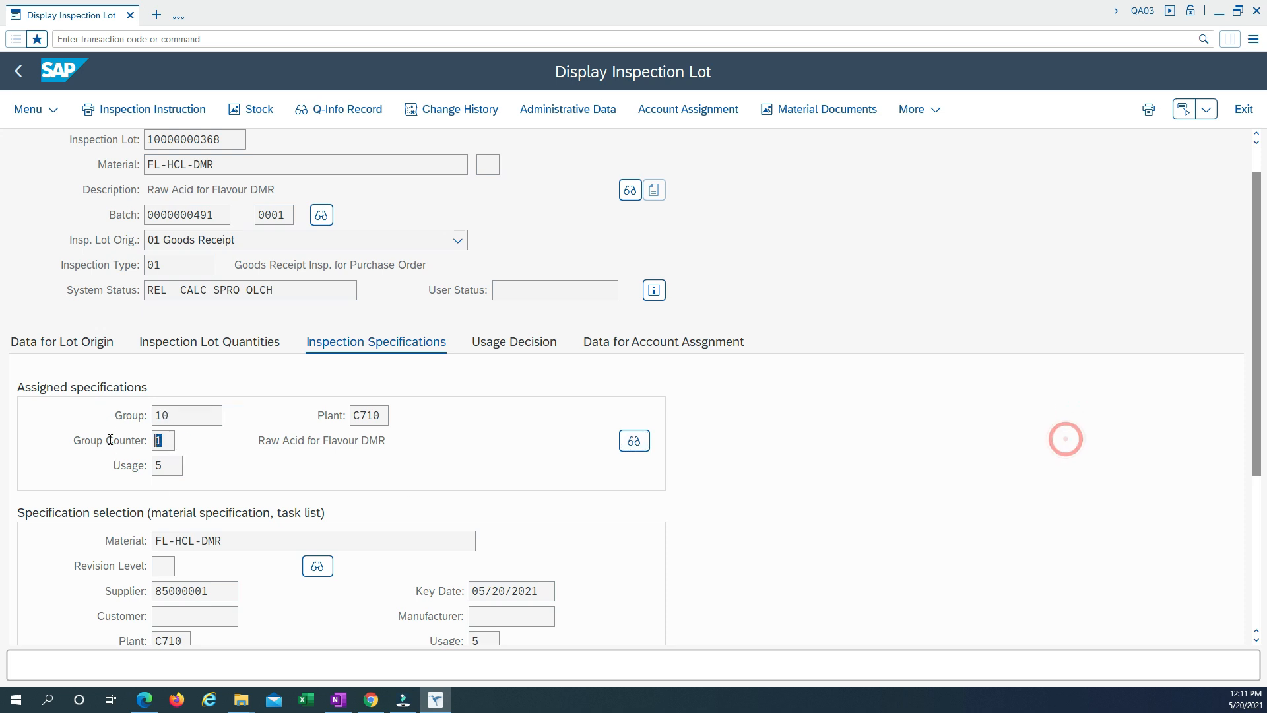
pyautogui.click(170, 467)
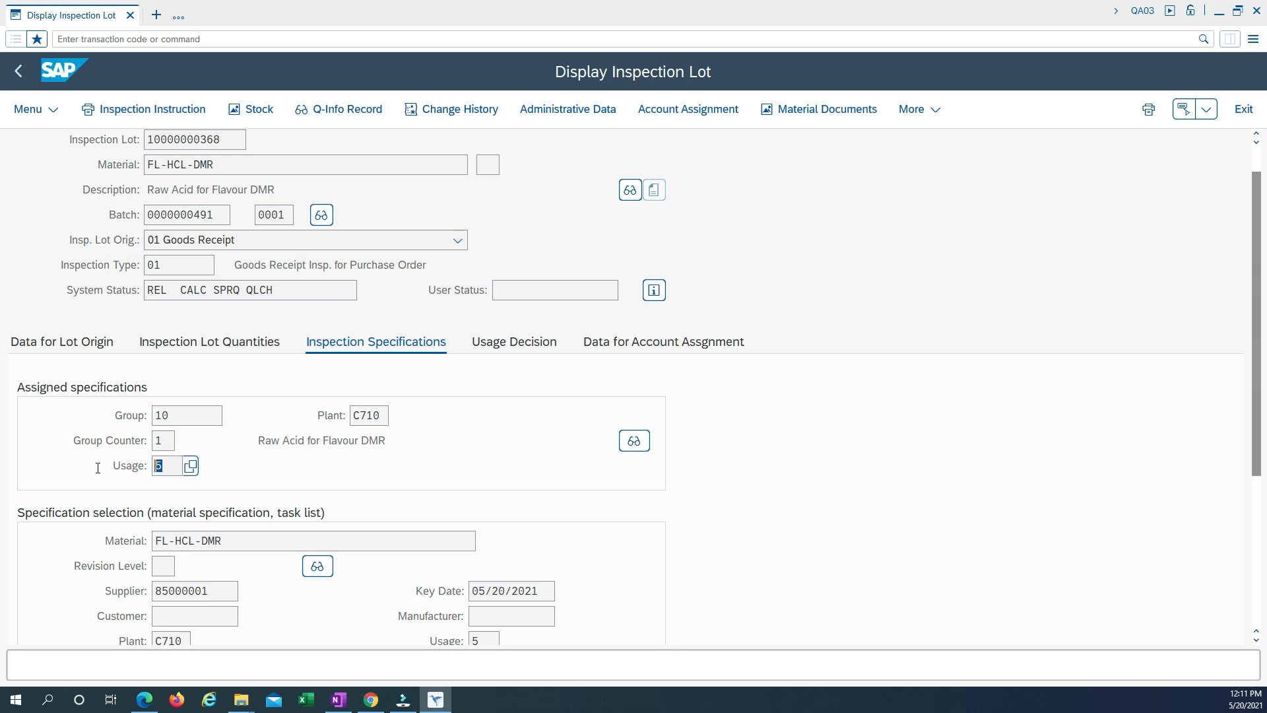
pyautogui.scroll(-3, 354, 469)
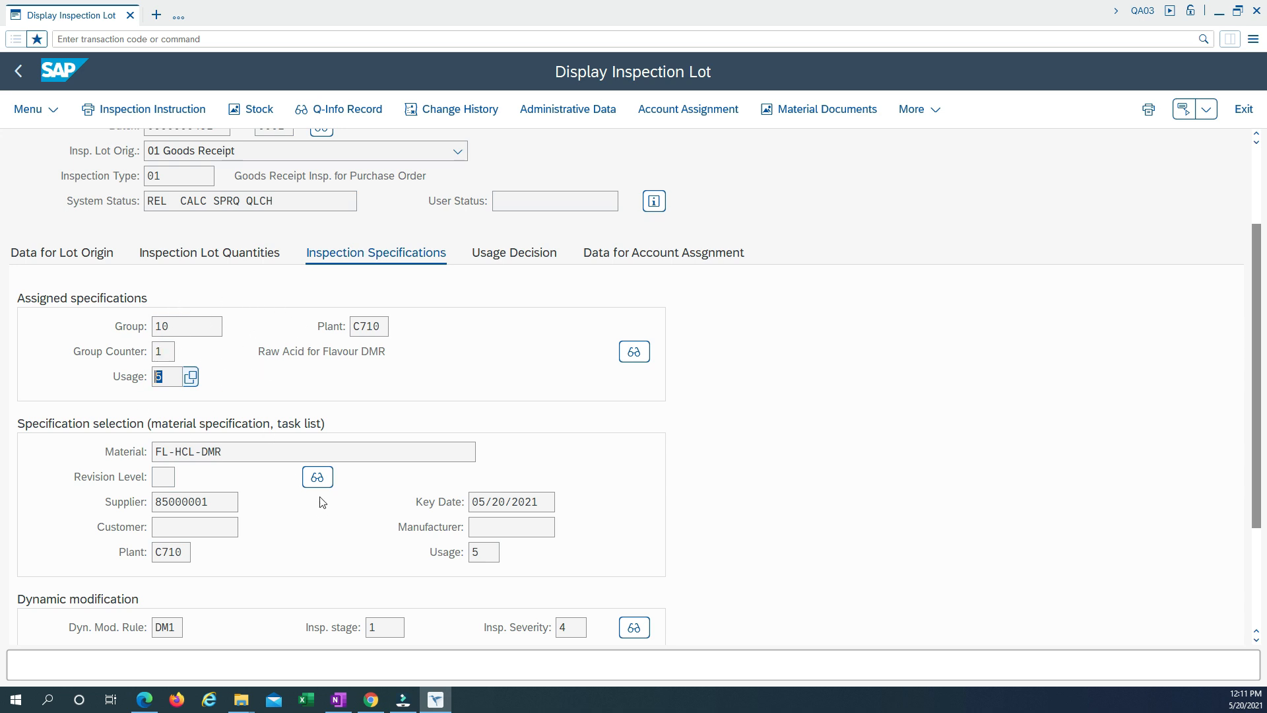
pyautogui.scroll(-2, 259, 438)
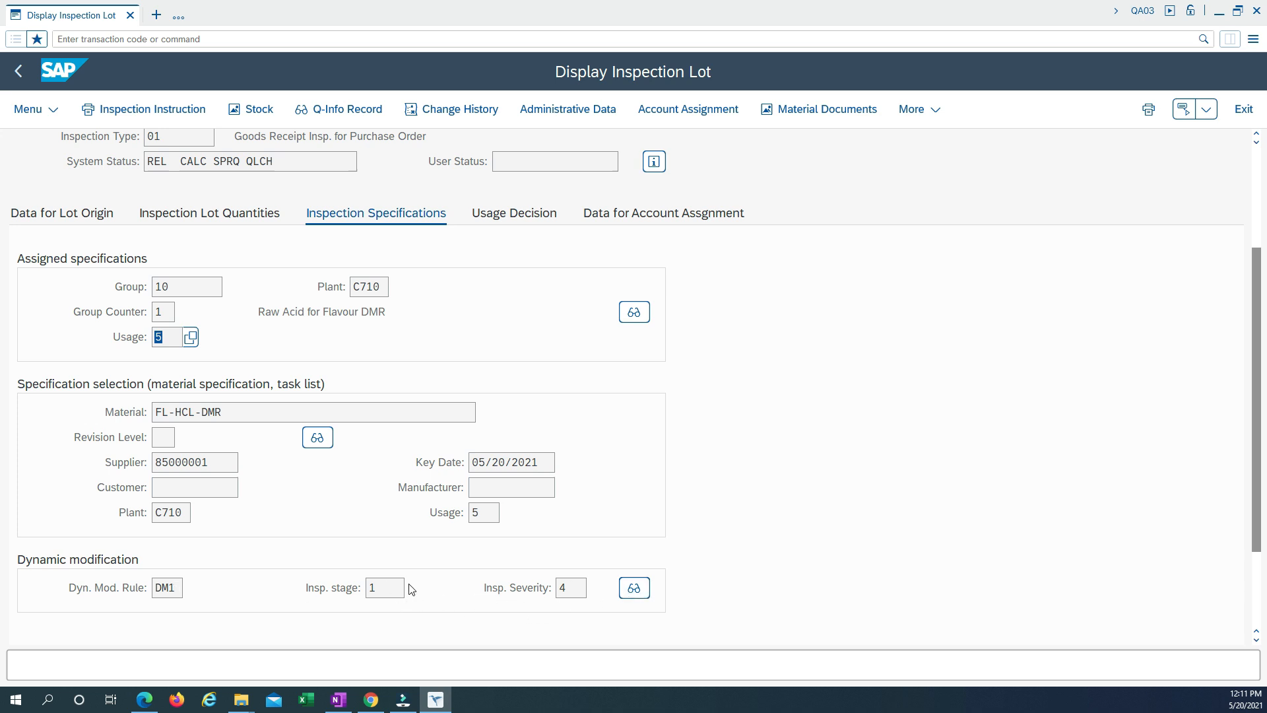
pyautogui.scroll(-2, 340, 526)
pyautogui.scroll(5, 317, 518)
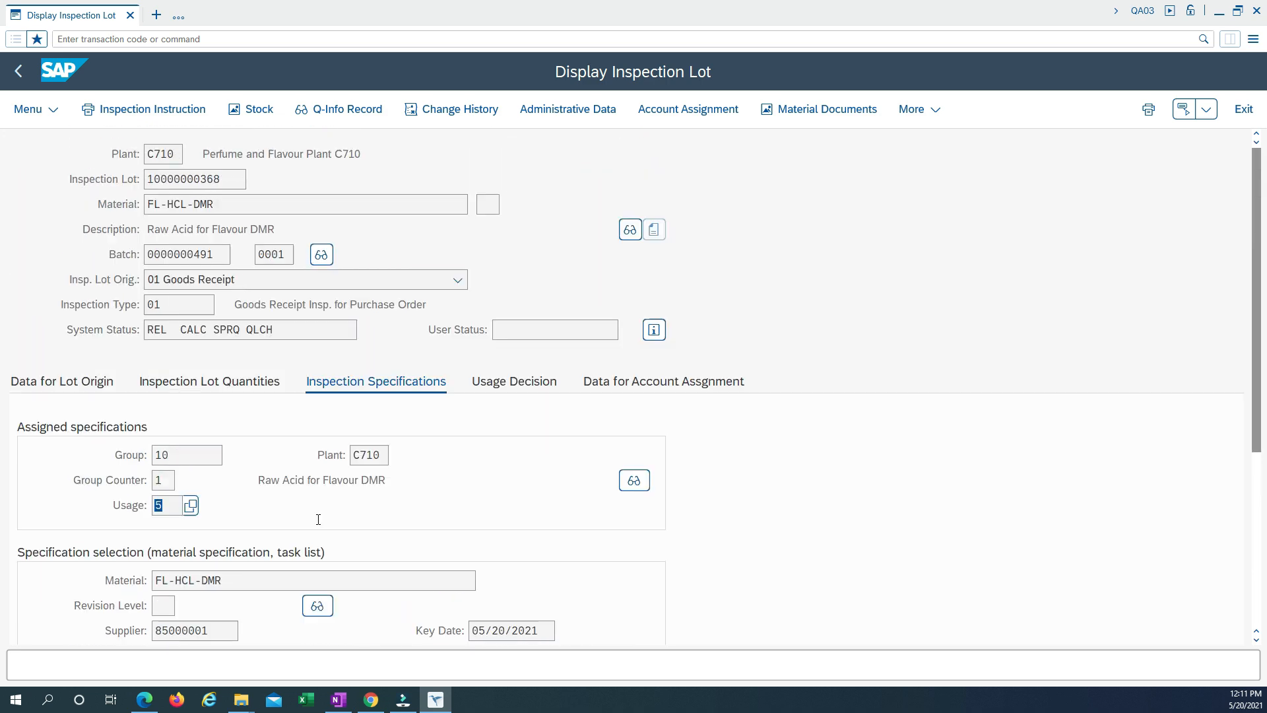
# Review the lot's usage decision, account assignment and origin data, and open its Q-info record.
pyautogui.click(535, 389)
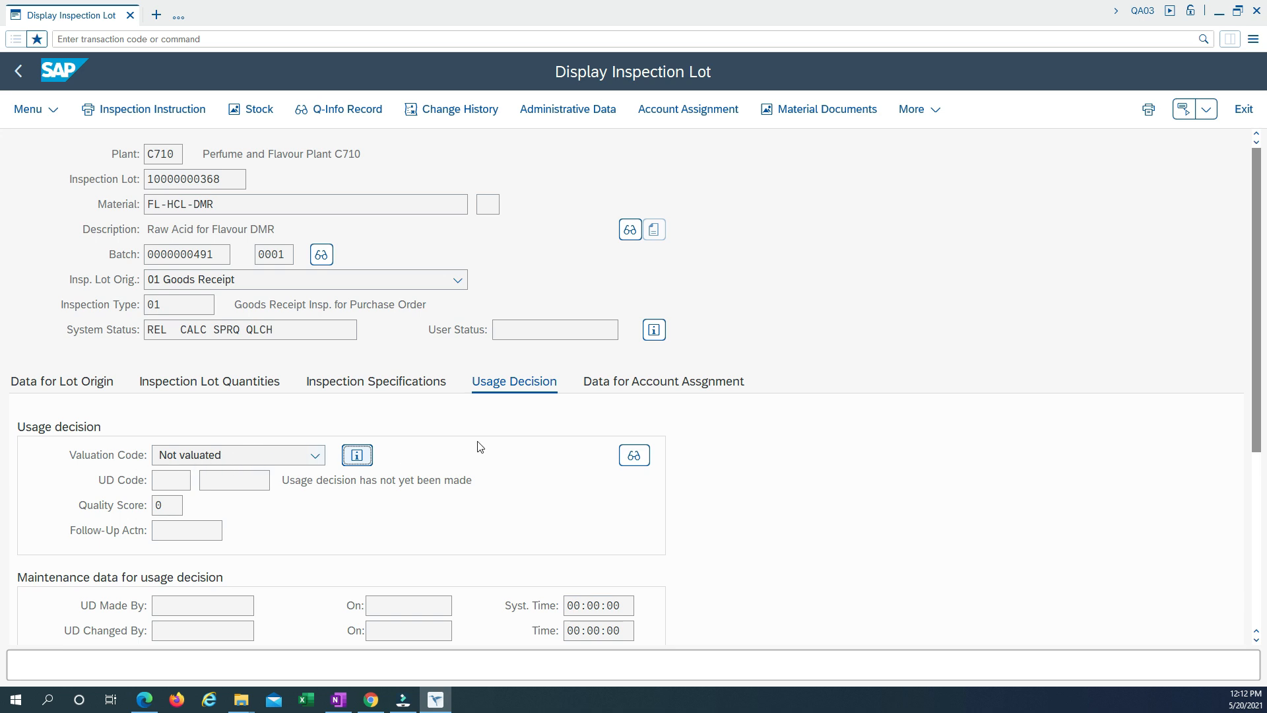
pyautogui.click(610, 389)
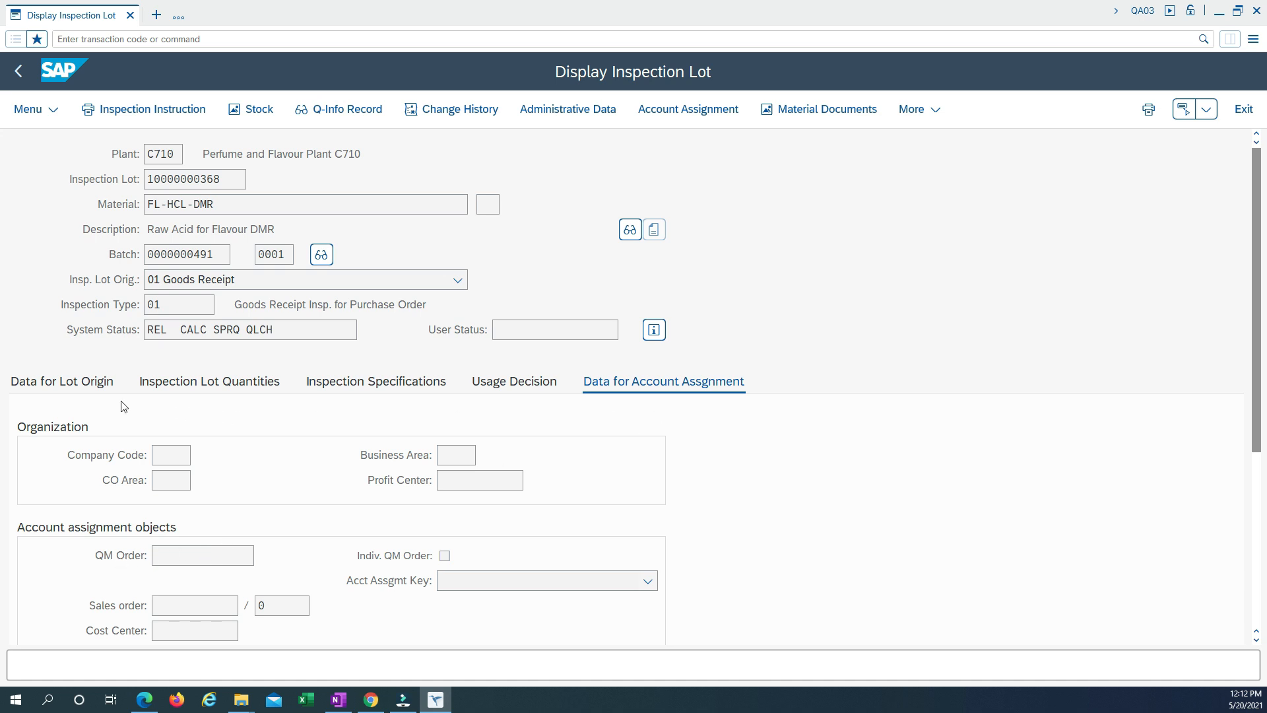
pyautogui.click(71, 383)
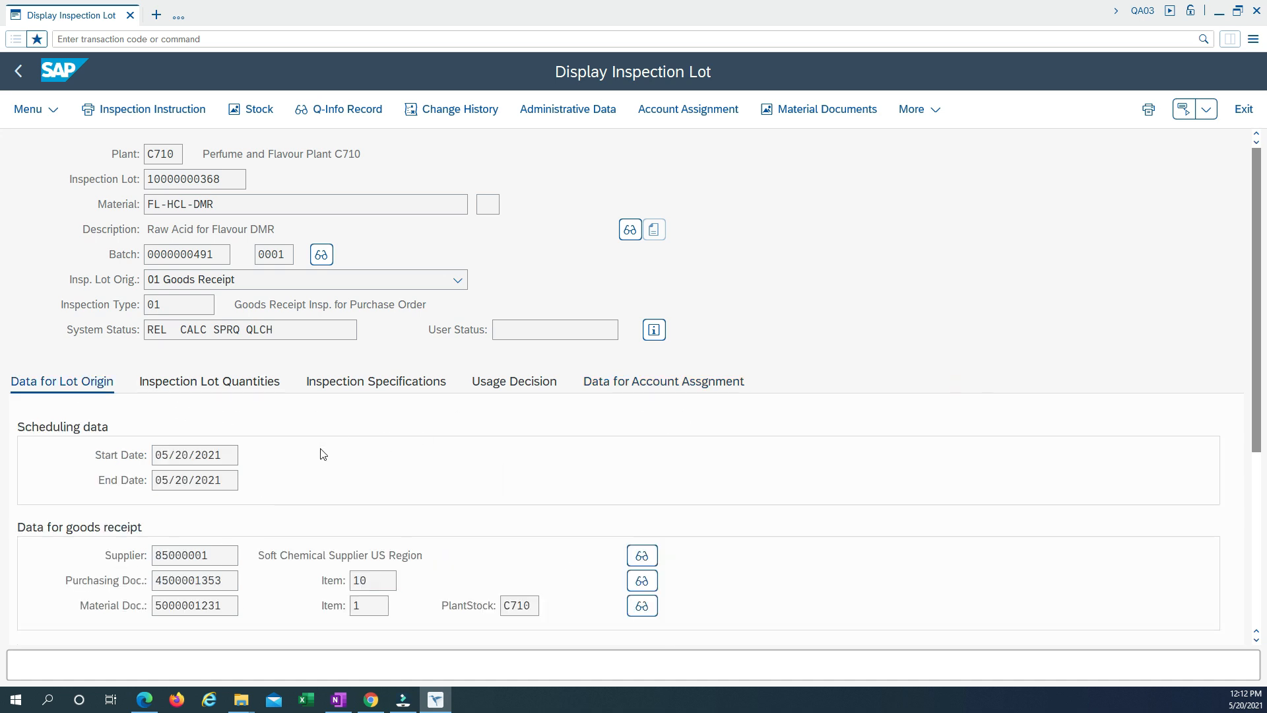
pyautogui.click(339, 110)
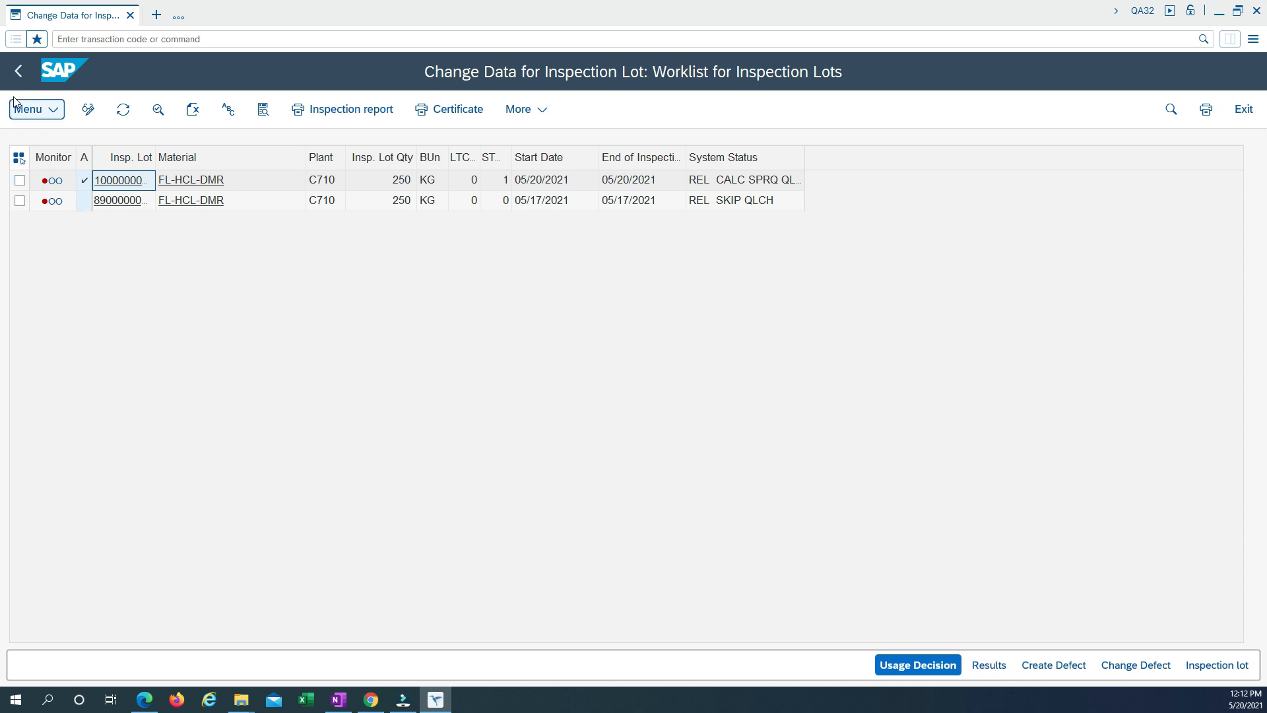
# Leave the inspection lot worklist, collapse the Inspection folder and start QE51N - Results Recording.
pyautogui.click(18, 73)
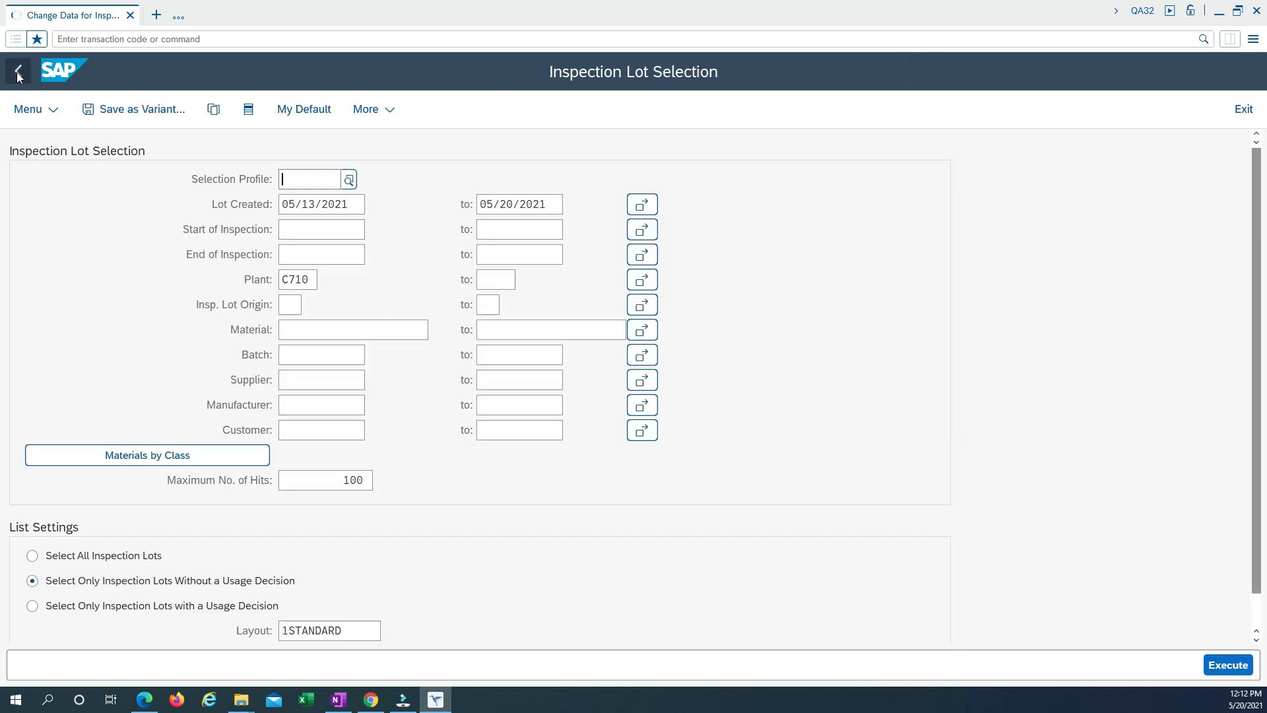
pyautogui.click(18, 74)
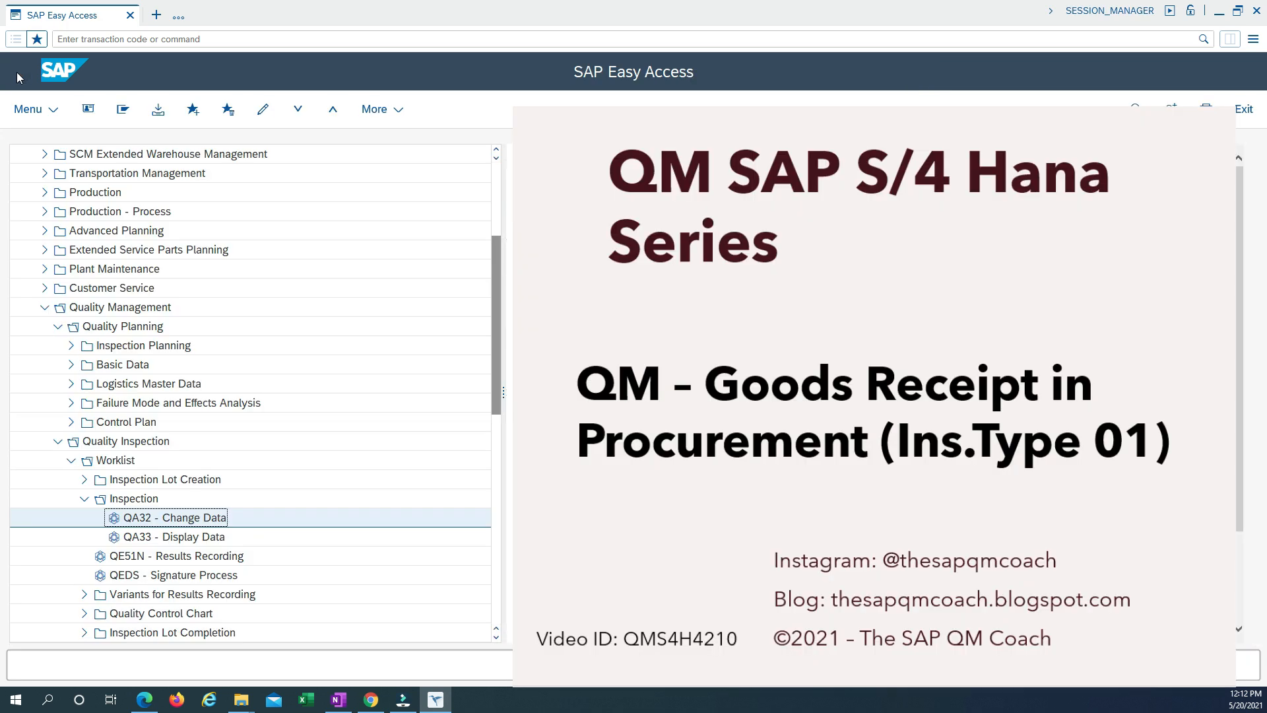
pyautogui.click(81, 500)
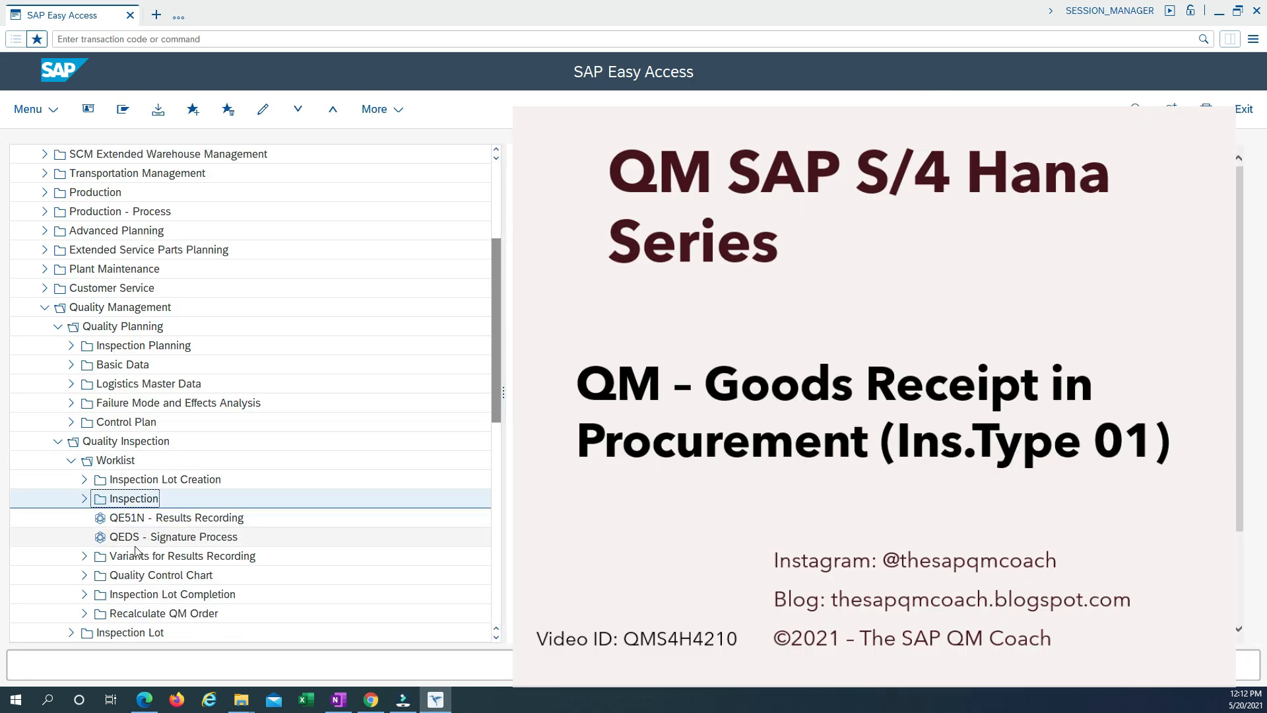
pyautogui.doubleClick(181, 520)
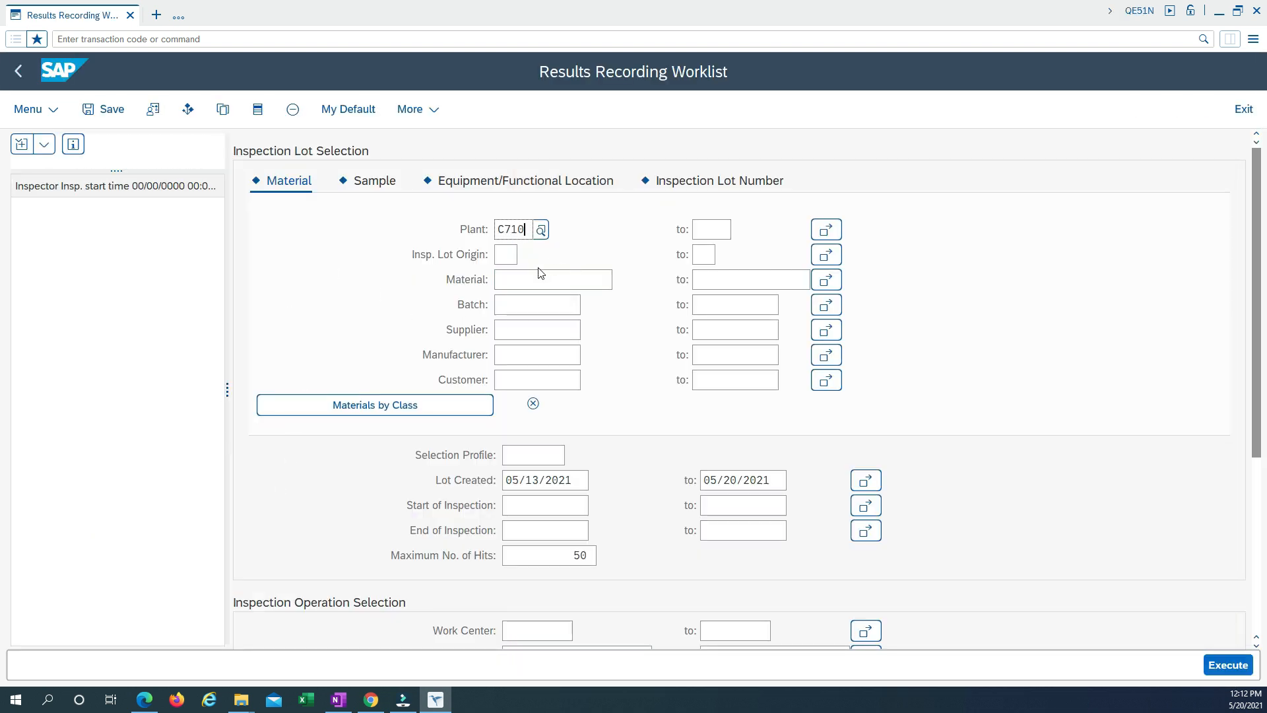
# Restrict the results recording worklist for plant C710 to inspection lot origin 01 and run the selection.
pyautogui.press('Tab')
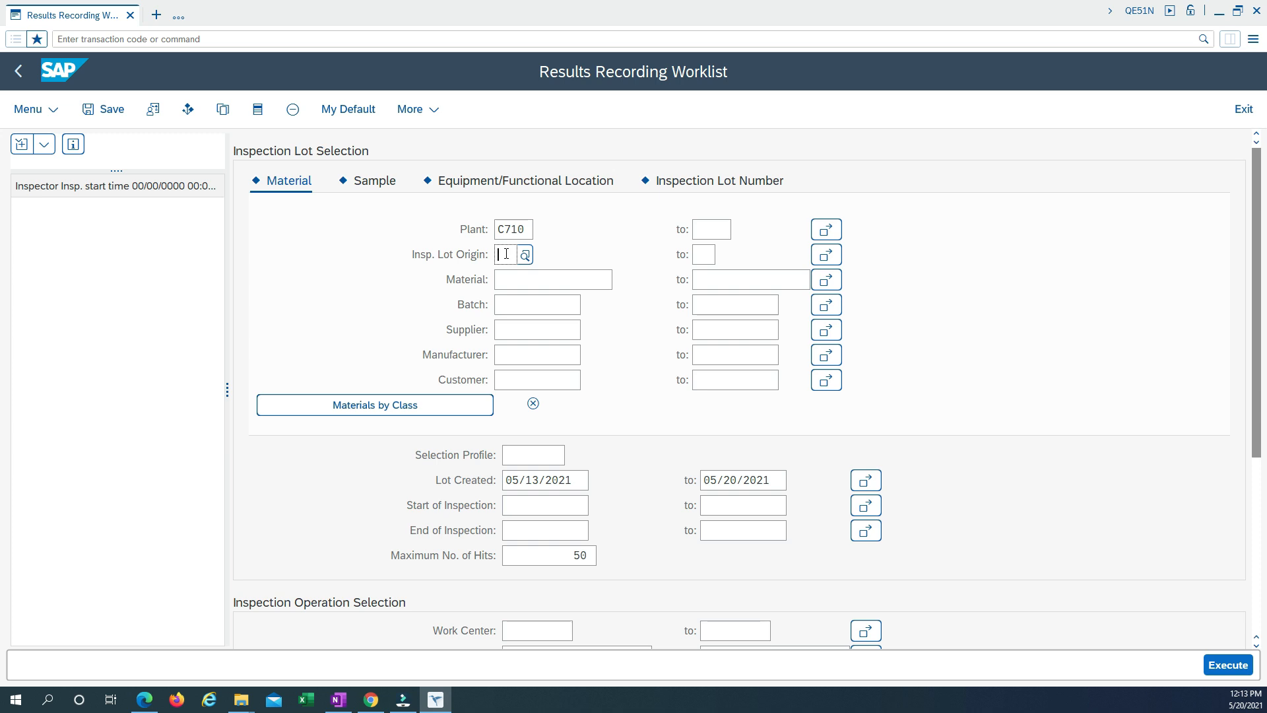
pyautogui.write('01')
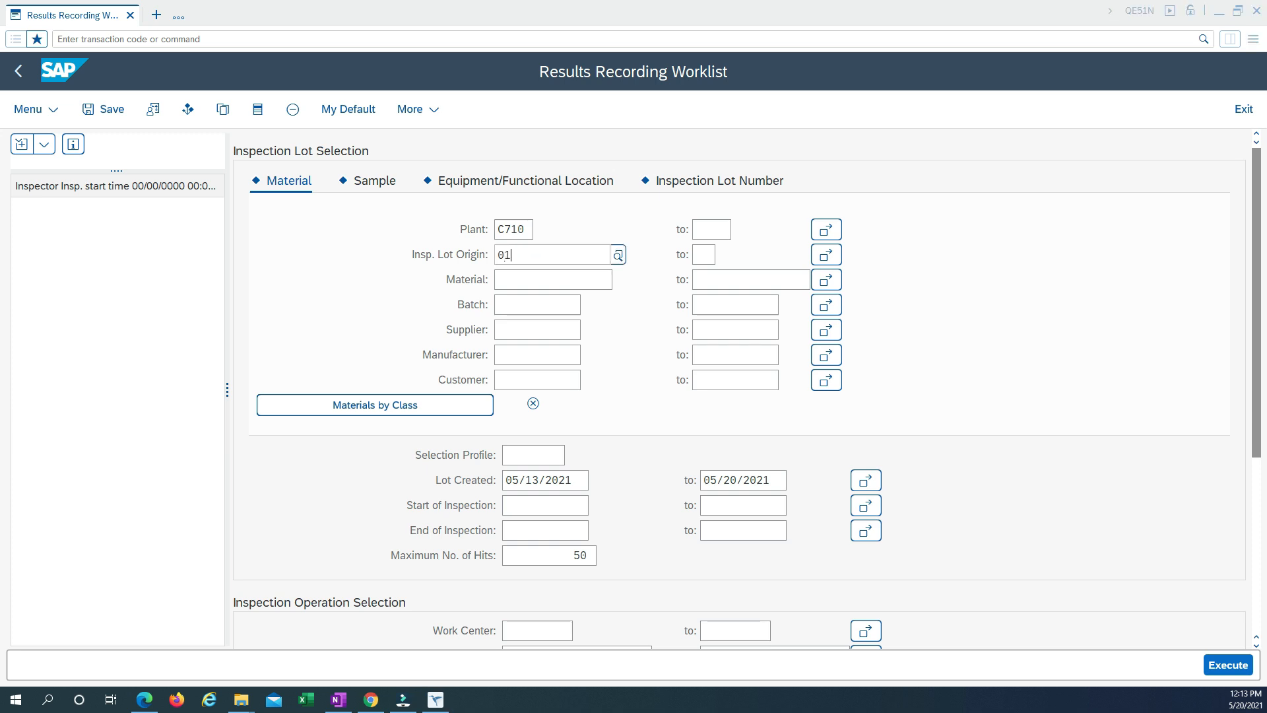
pyautogui.click(544, 323)
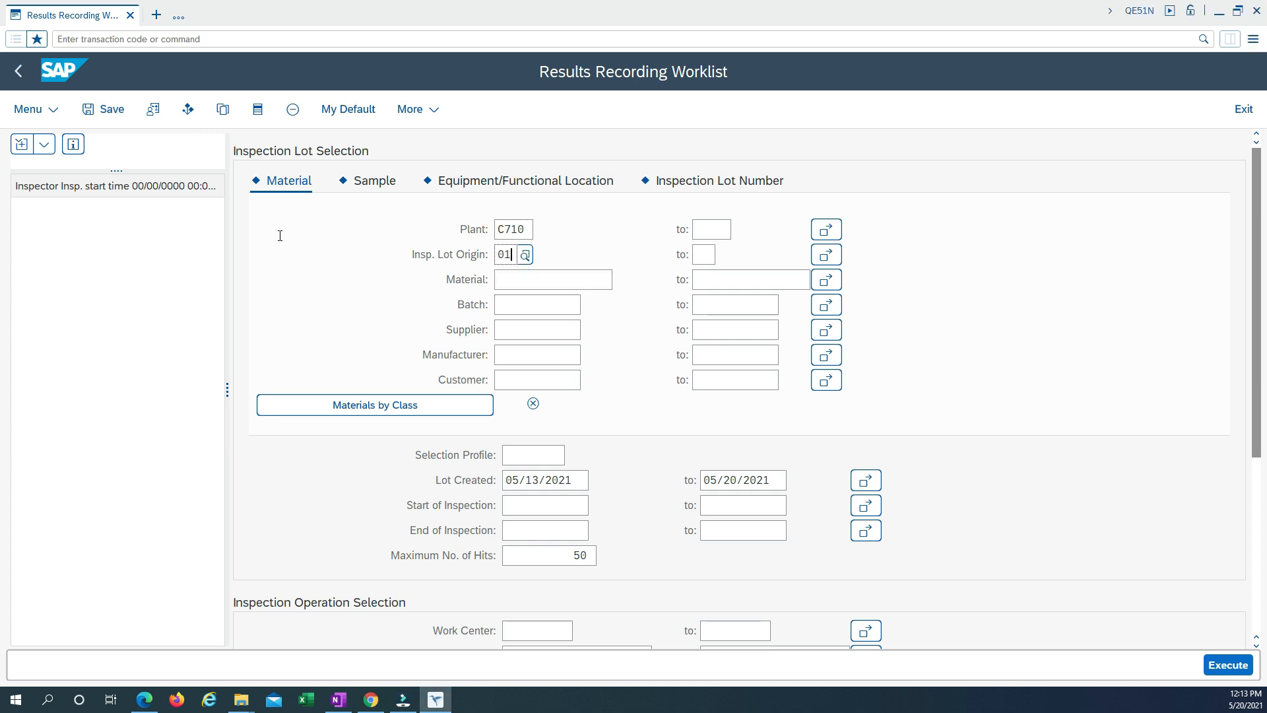
pyautogui.click(533, 480)
pyautogui.click(1211, 664)
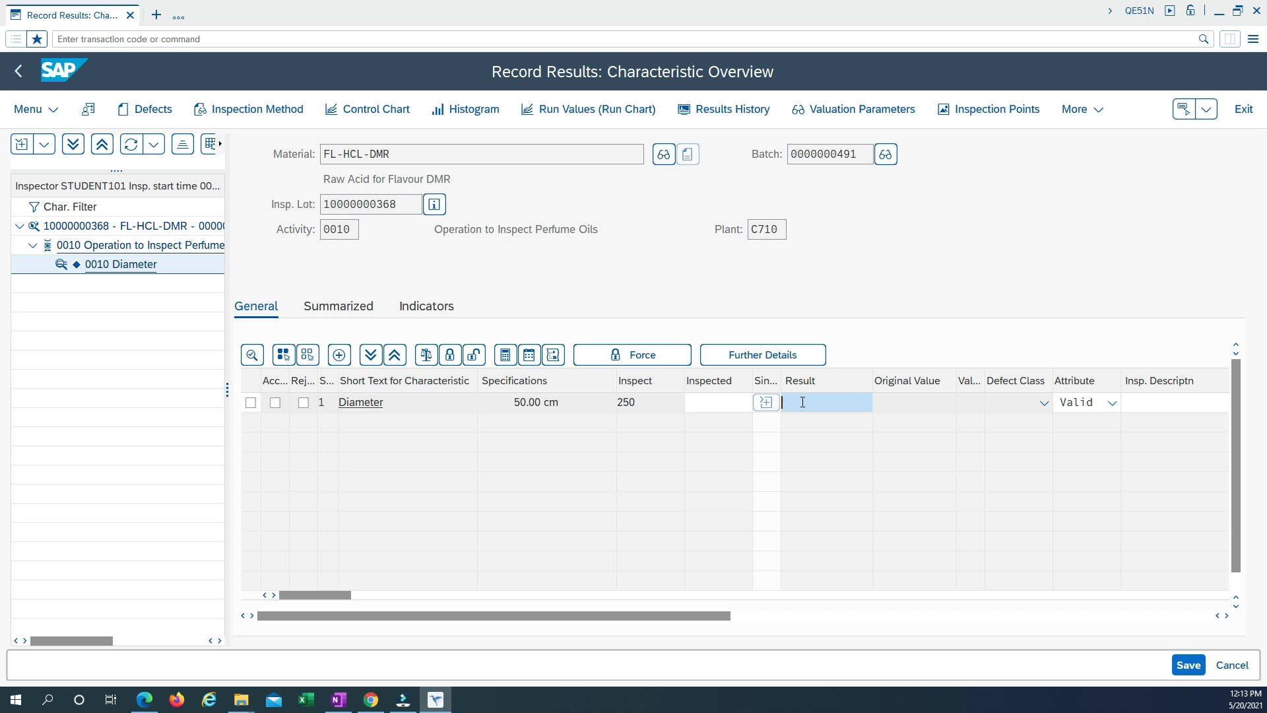
# Record 50.1 as the result for the Diameter characteristic, accept it in the manual valuation and save the results.
pyautogui.write('50.1')
pyautogui.press('Return')
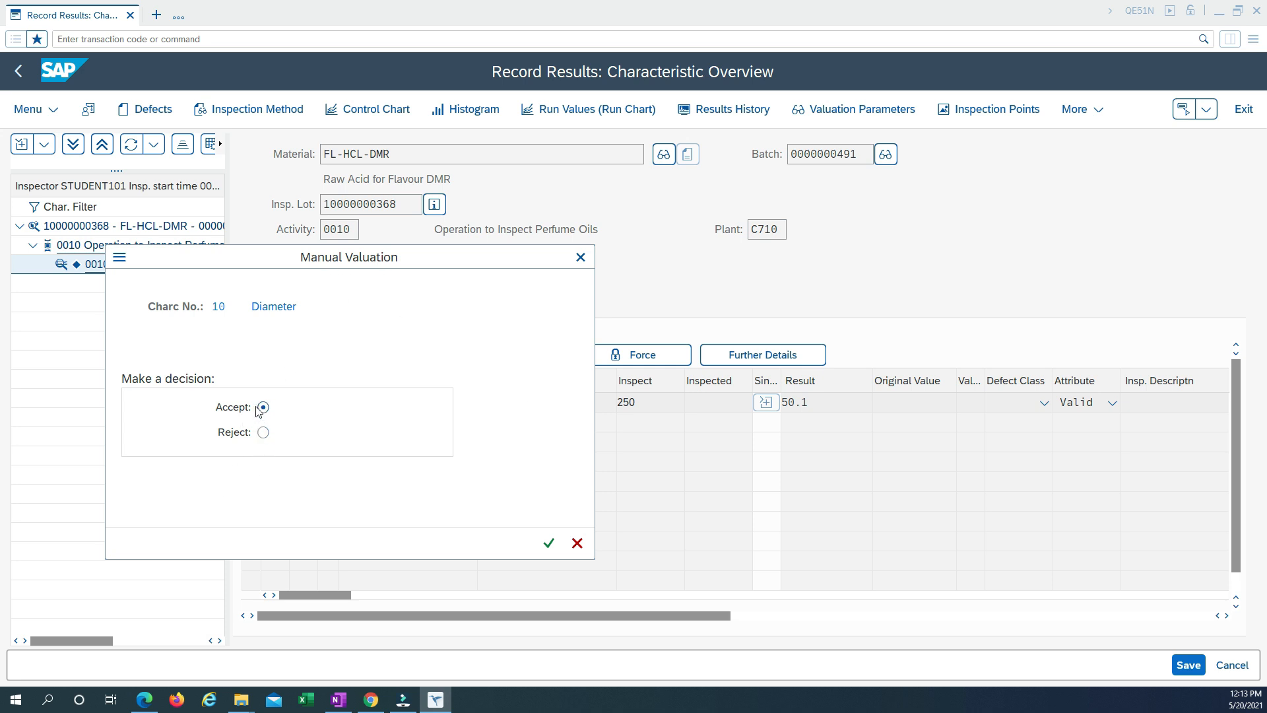
pyautogui.click(551, 543)
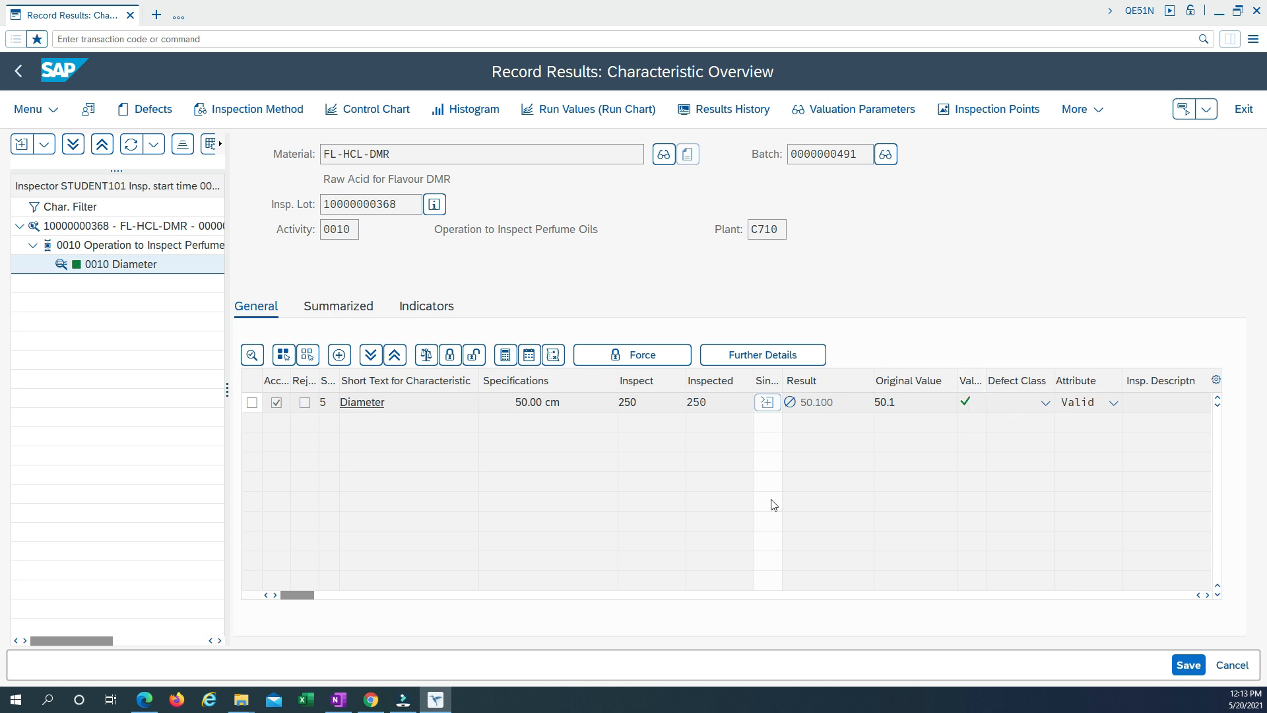
pyautogui.click(1189, 665)
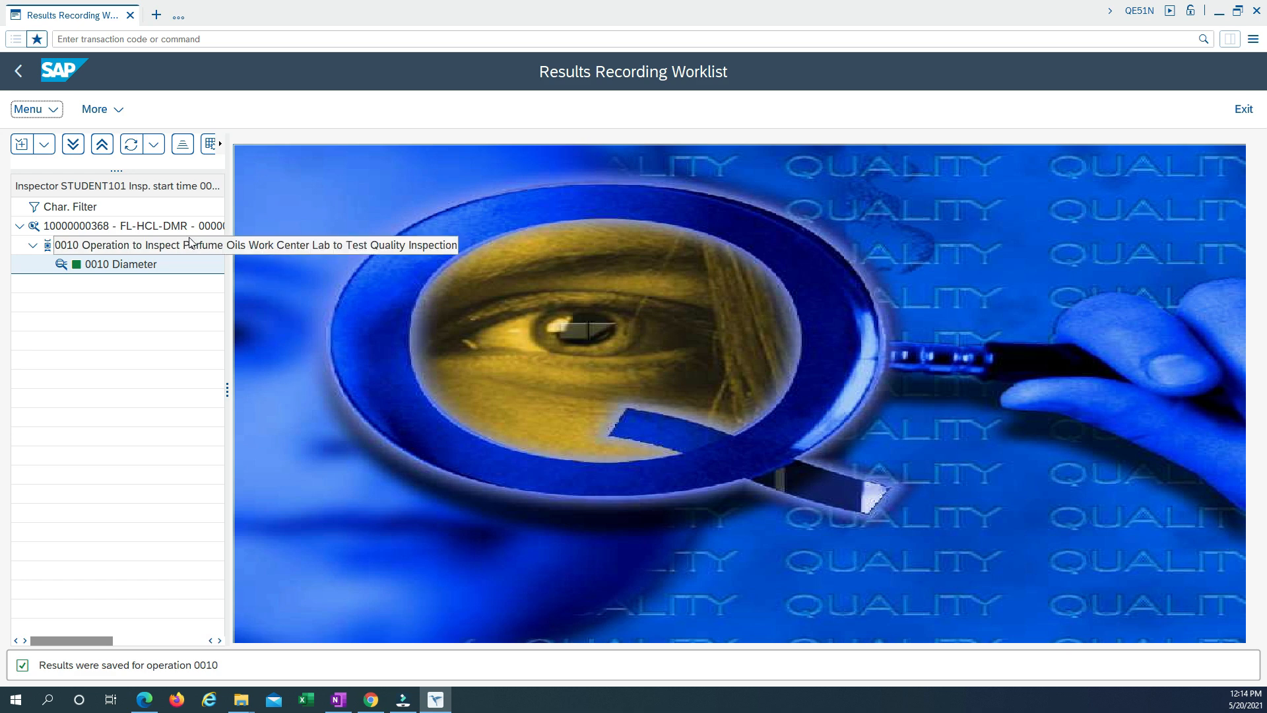
# Open the lot's usage decision, choose code A1 Accepted-unrestricted stock from UD01 and show the inspection lot stock.
pyautogui.doubleClick(102, 230)
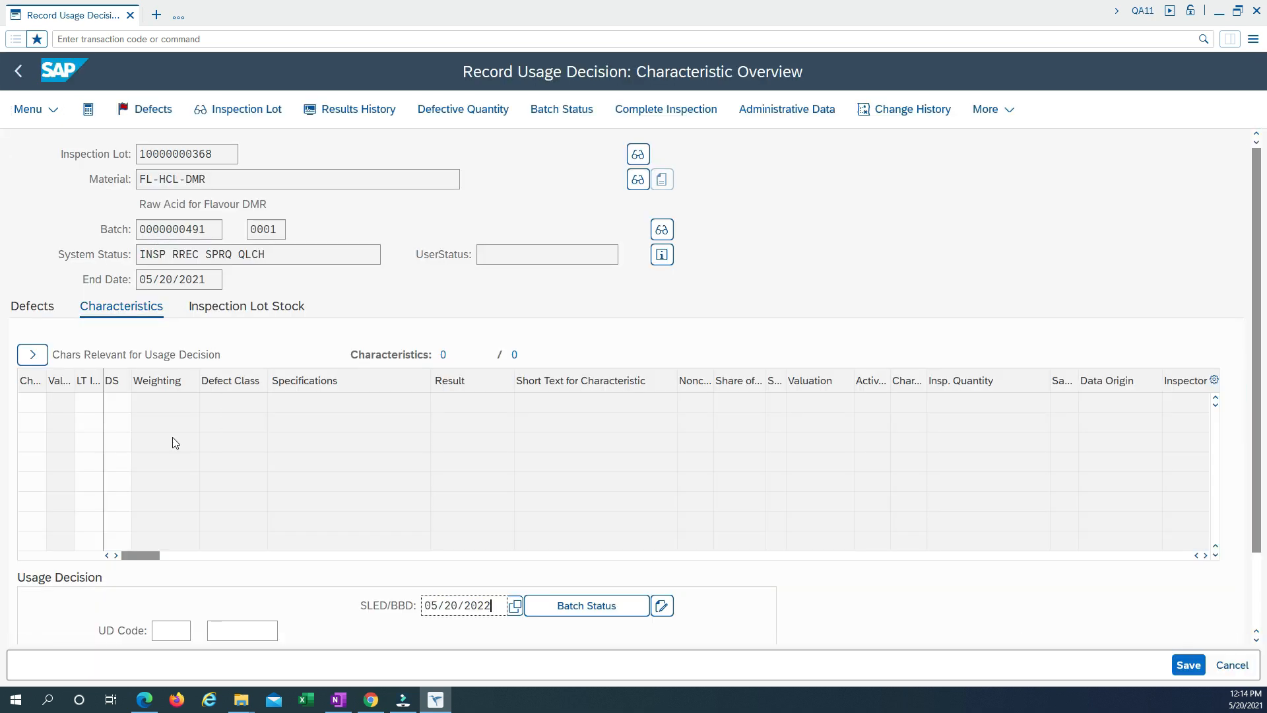
pyautogui.click(167, 632)
pyautogui.click(198, 631)
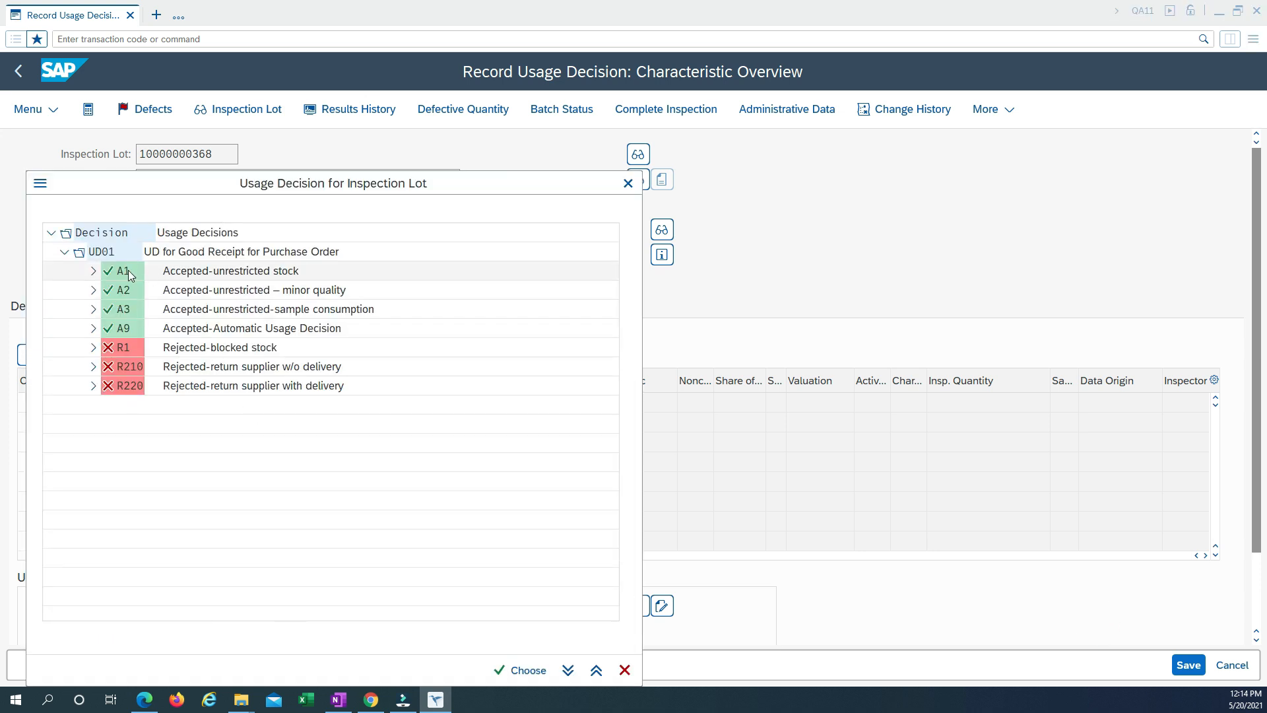
pyautogui.doubleClick(199, 272)
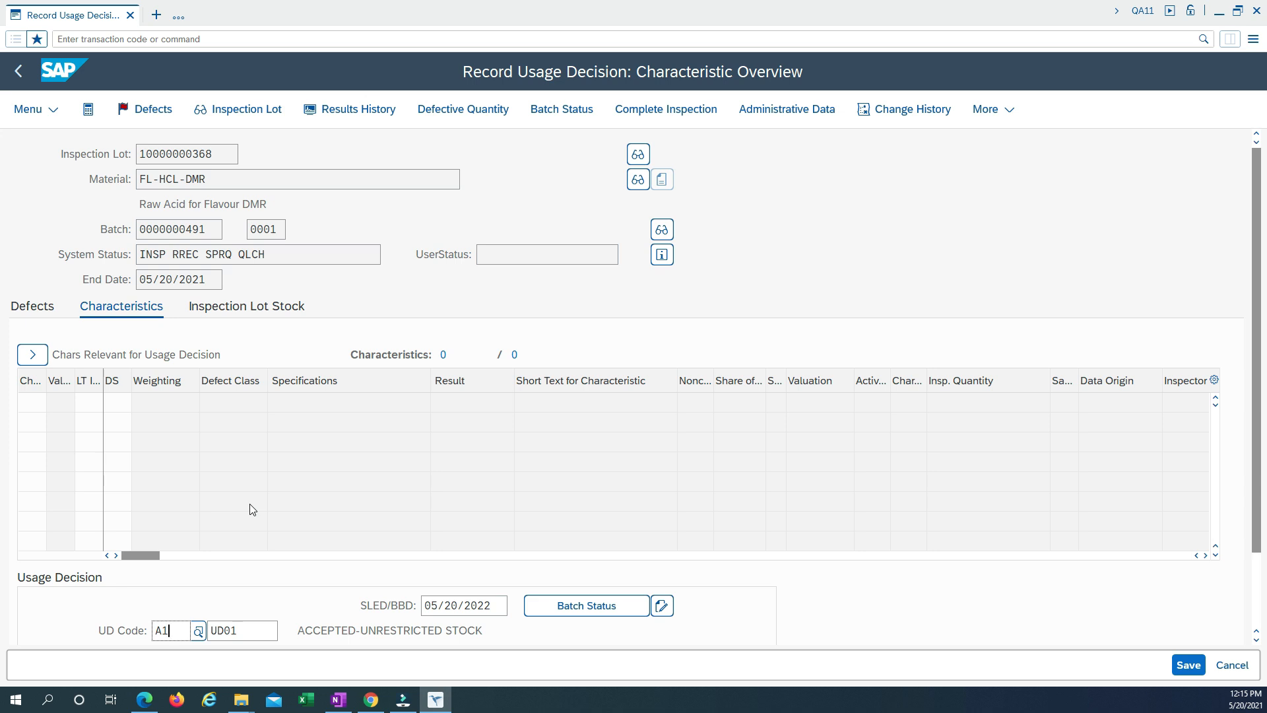
pyautogui.scroll(-1, 249, 505)
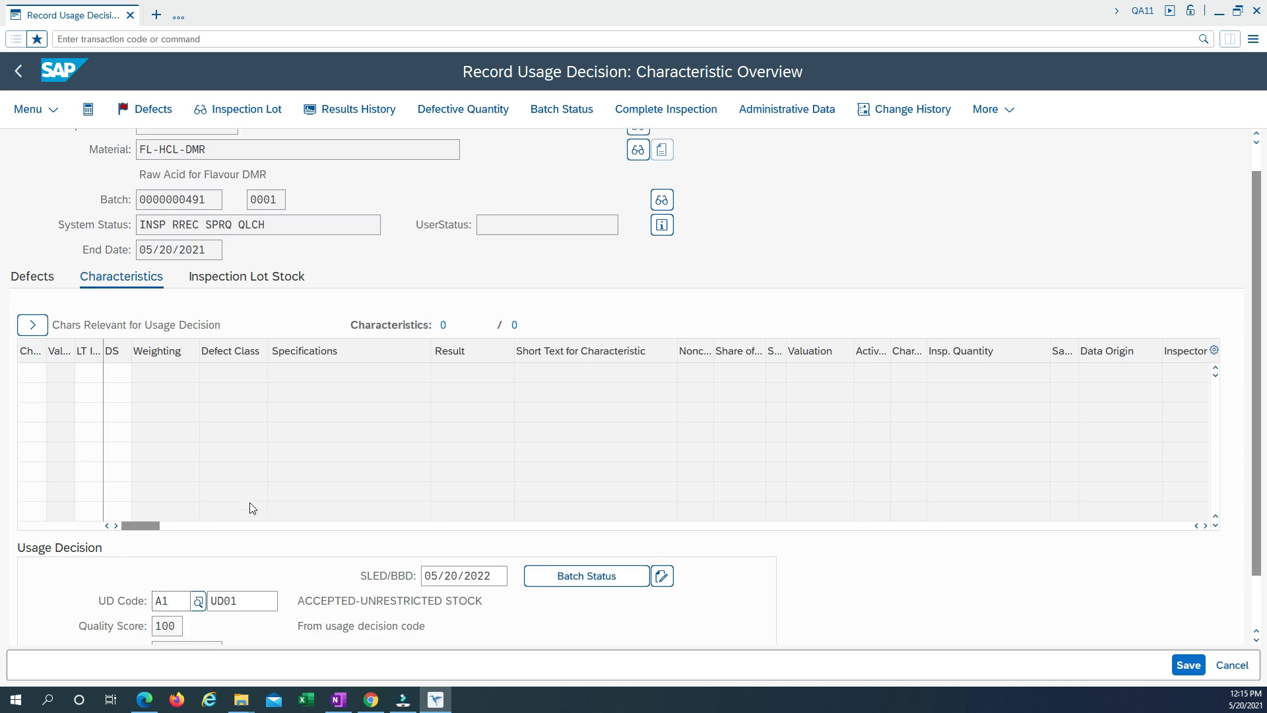
pyautogui.click(234, 280)
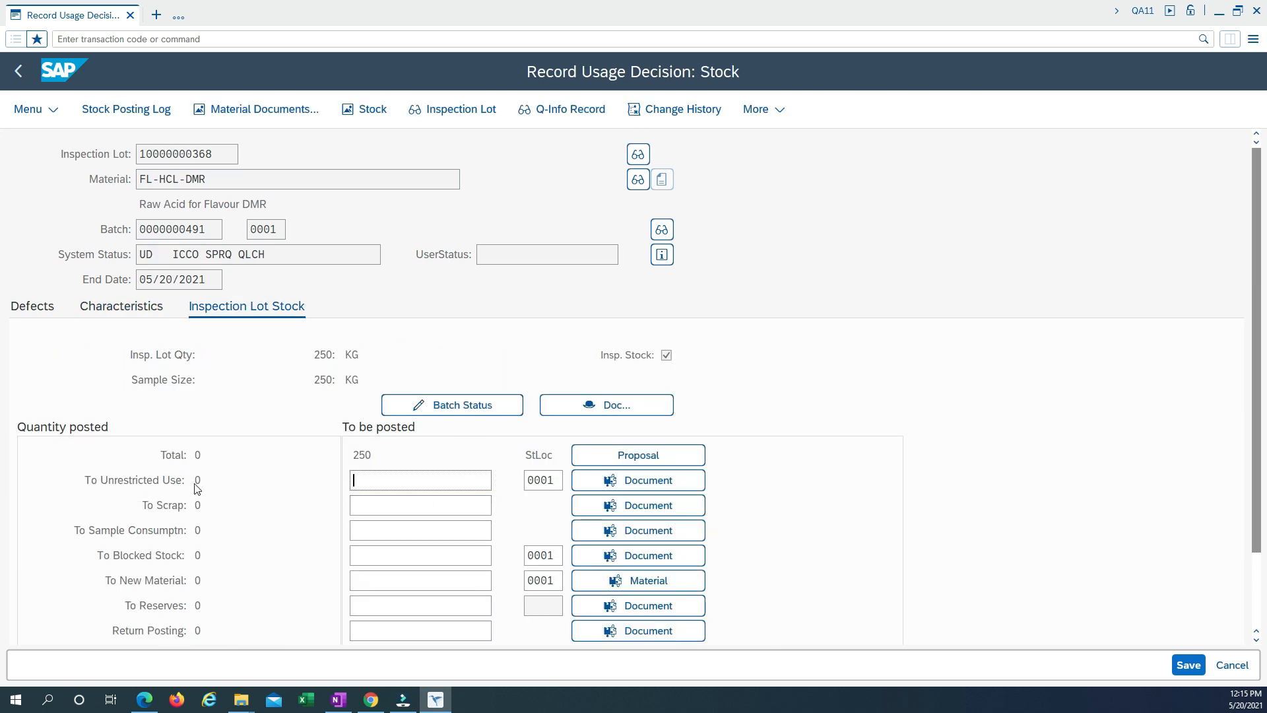
# Return to the characteristics overview and review the usage decision code, its selected set and its description.
pyautogui.click(126, 306)
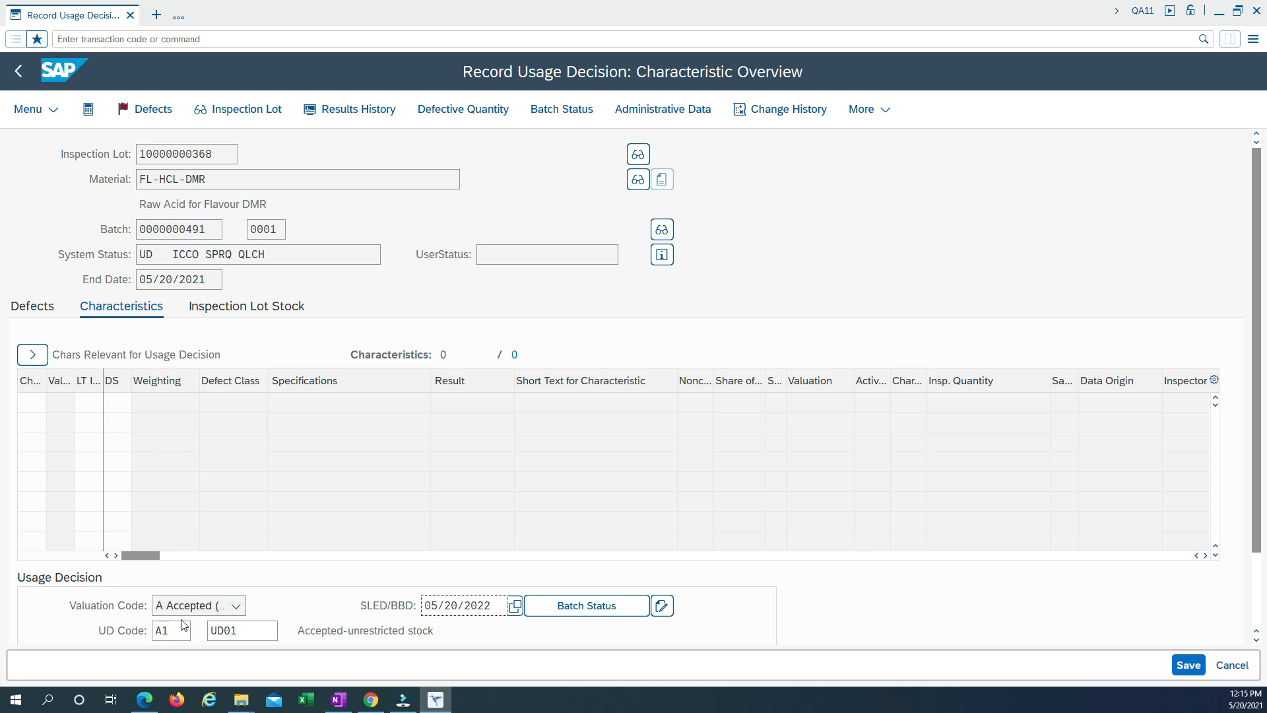
pyautogui.click(170, 632)
pyautogui.doubleClick(168, 631)
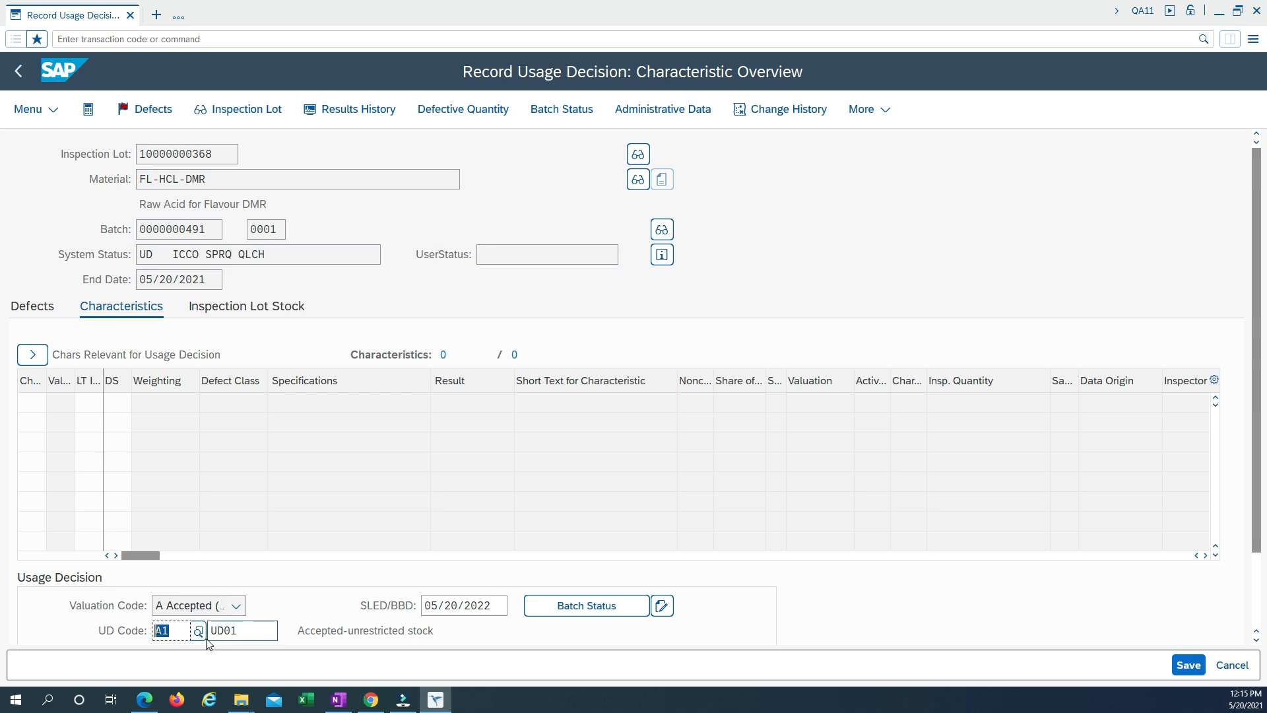
pyautogui.doubleClick(241, 631)
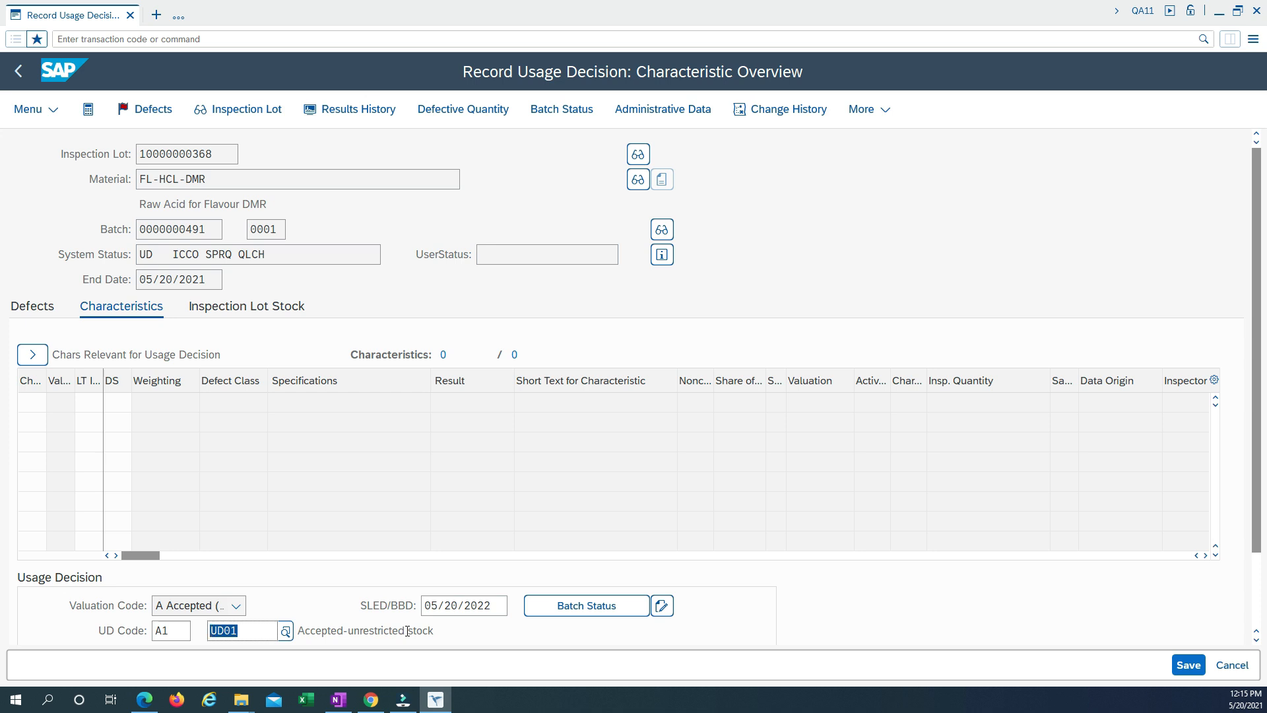
pyautogui.moveTo(407, 631); pyautogui.dragTo(297, 630)
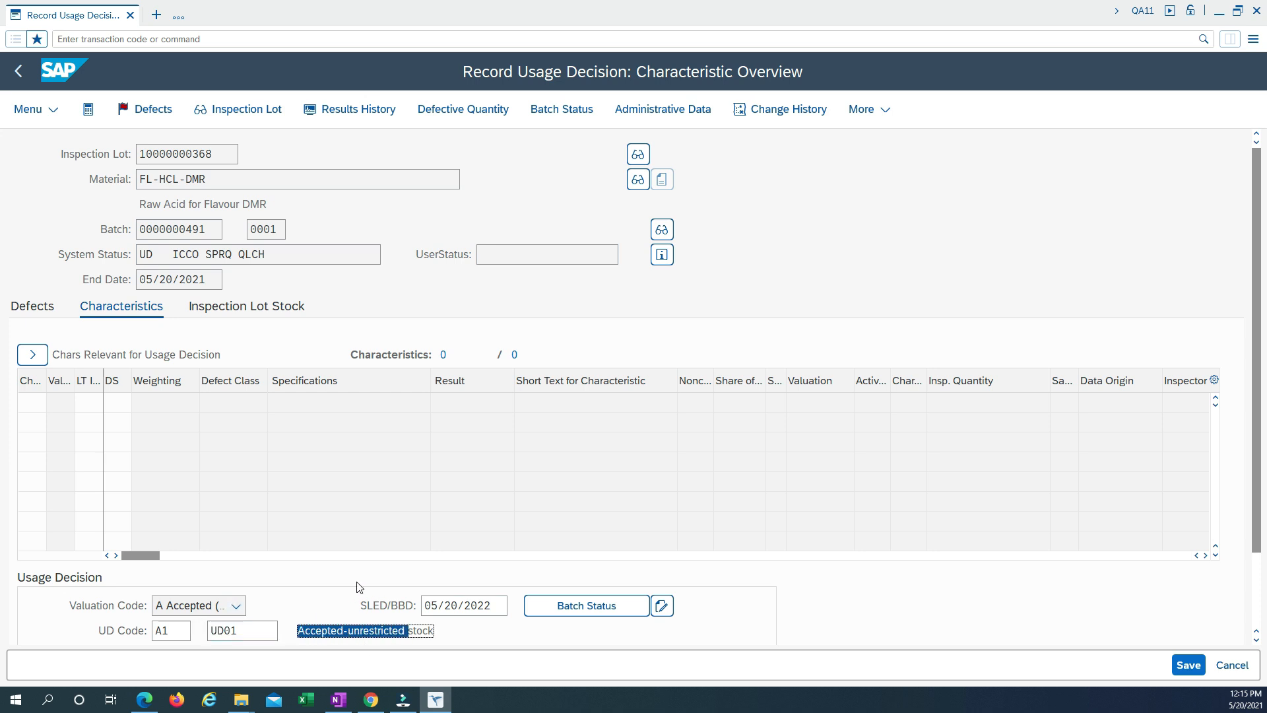
pyautogui.scroll(-2, 357, 586)
pyautogui.scroll(-2, 352, 586)
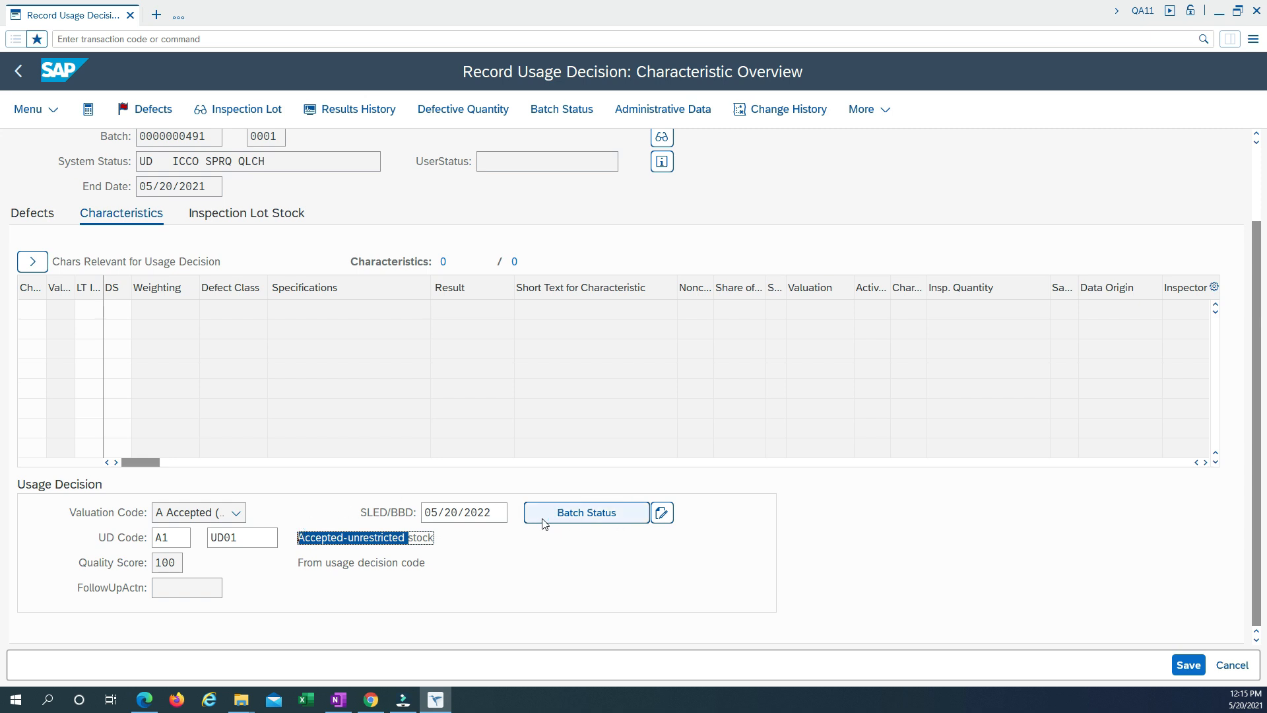
# Confirm Unrestricted as the new batch status and save the usage decision.
pyautogui.click(581, 516)
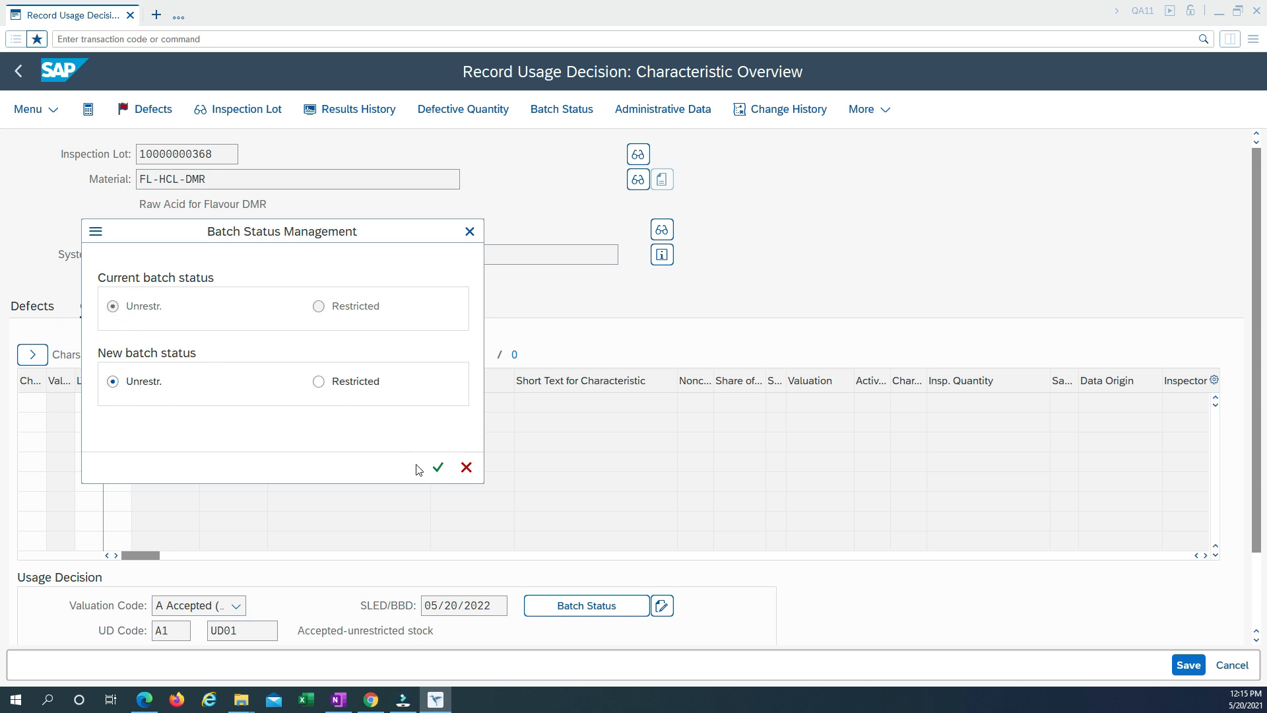
pyautogui.click(435, 468)
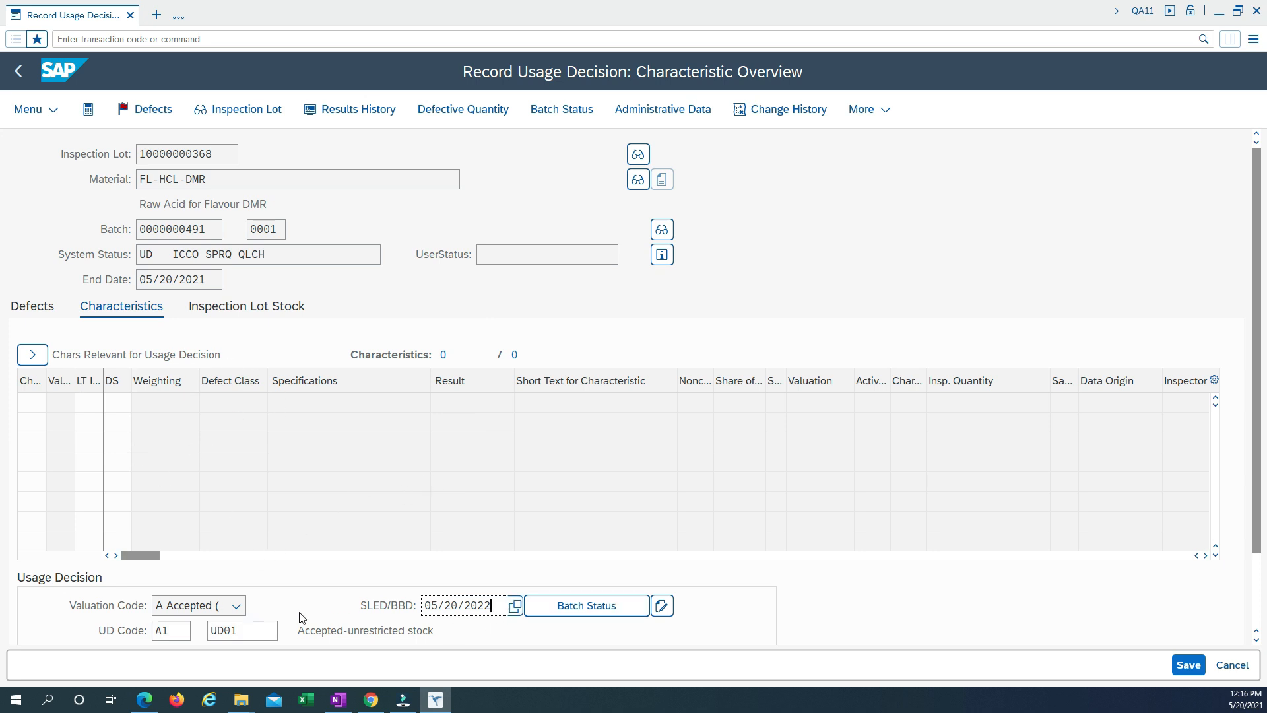
pyautogui.scroll(-1, 306, 559)
pyautogui.scroll(-2, 306, 559)
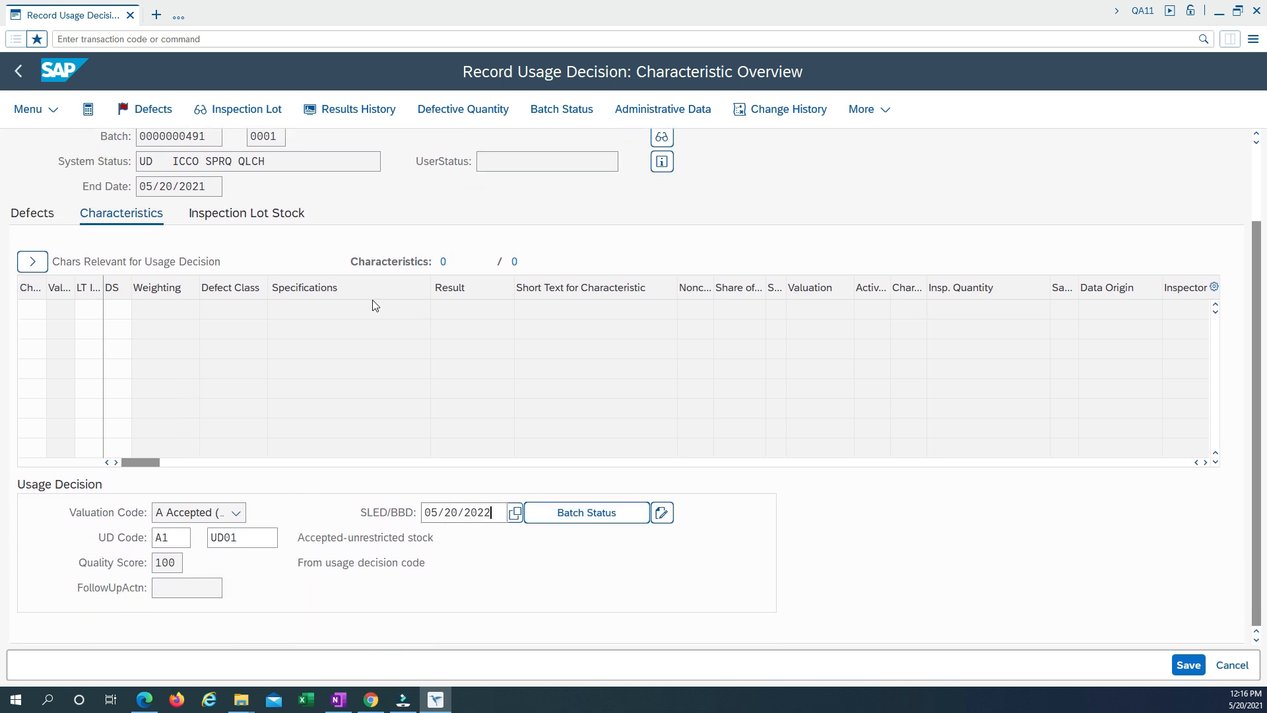
pyautogui.scroll(1, 192, 410)
pyautogui.scroll(-1, 244, 413)
pyautogui.click(1188, 665)
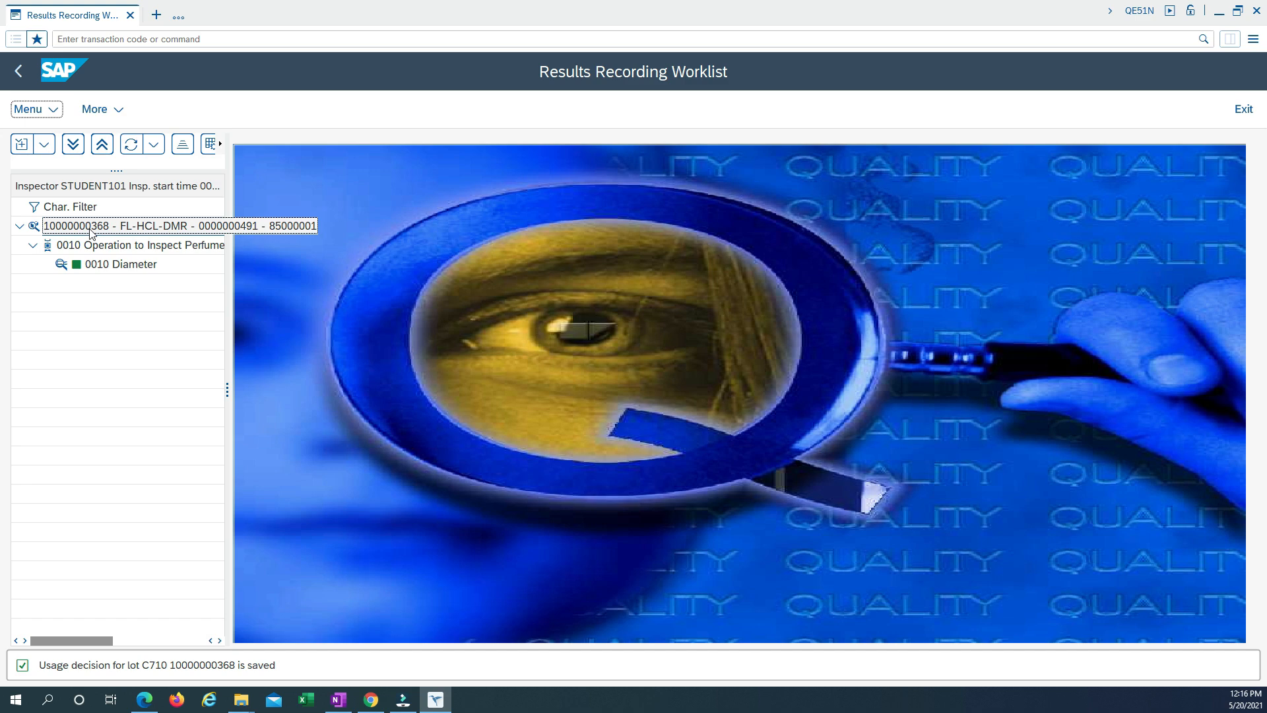
# Exit results recording, expand the worklist's Inspection folder and start QA32 - Change Data.
pyautogui.click(18, 71)
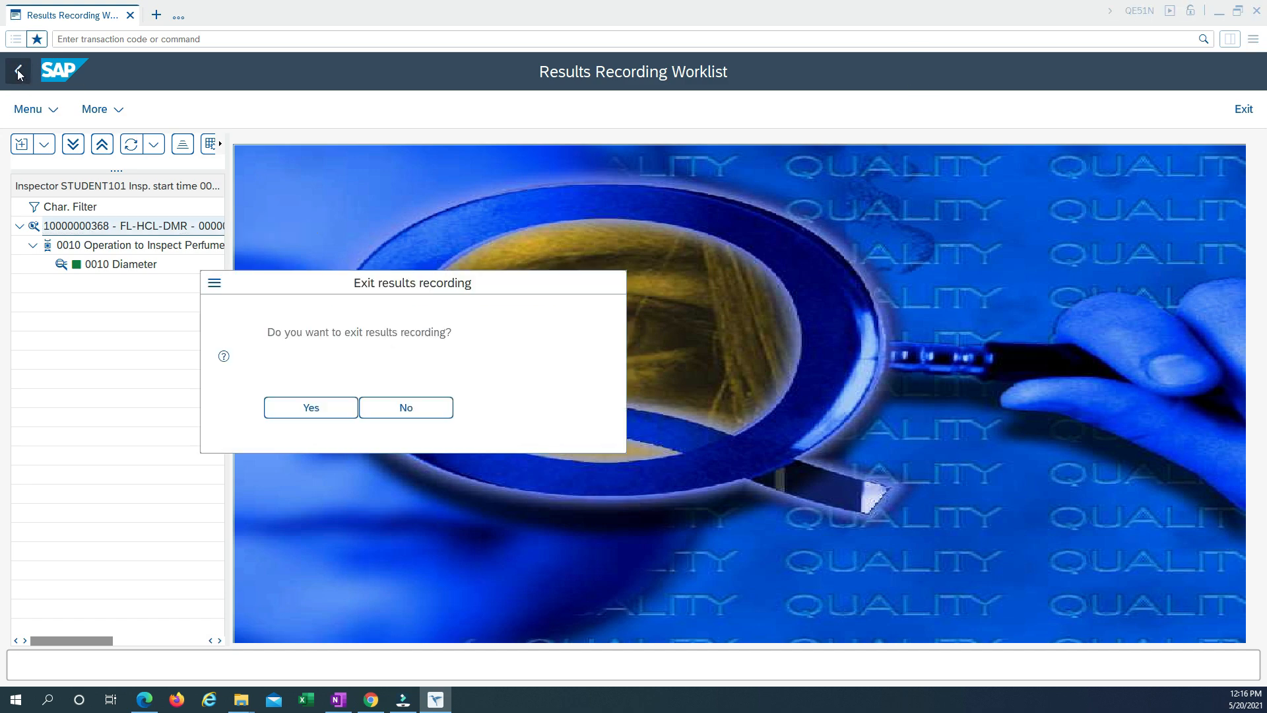
pyautogui.click(320, 404)
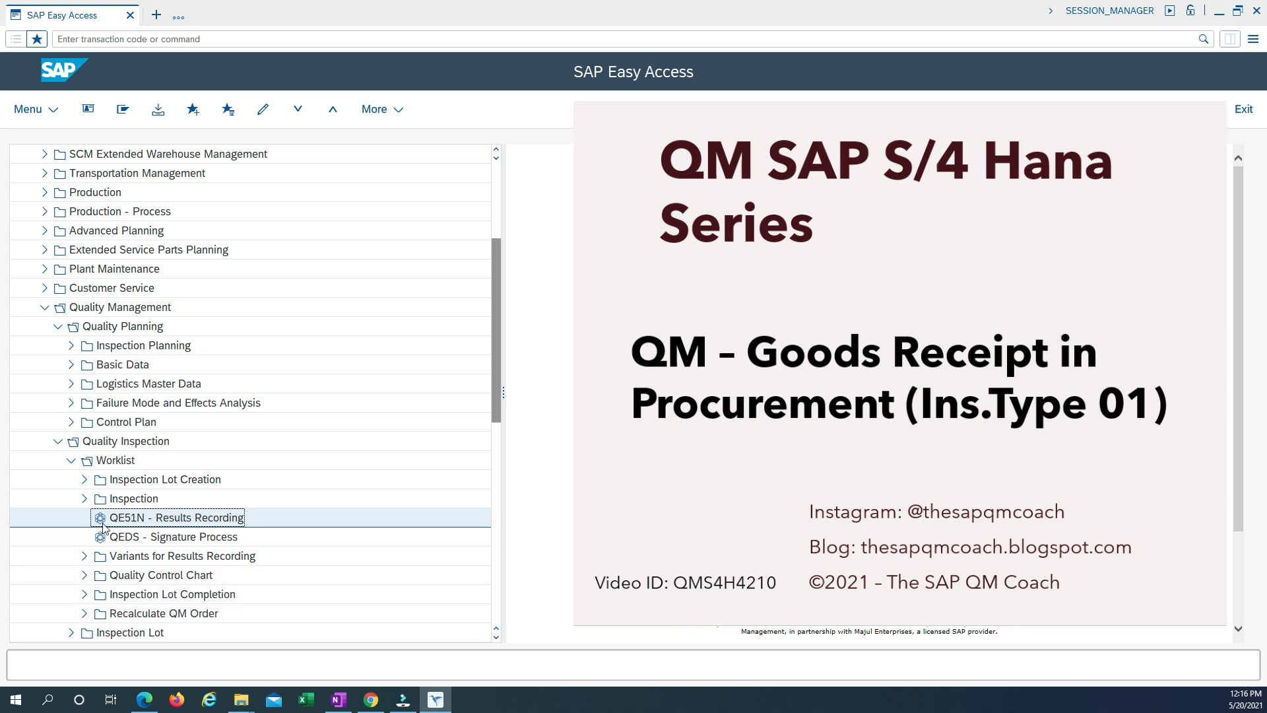
pyautogui.click(84, 499)
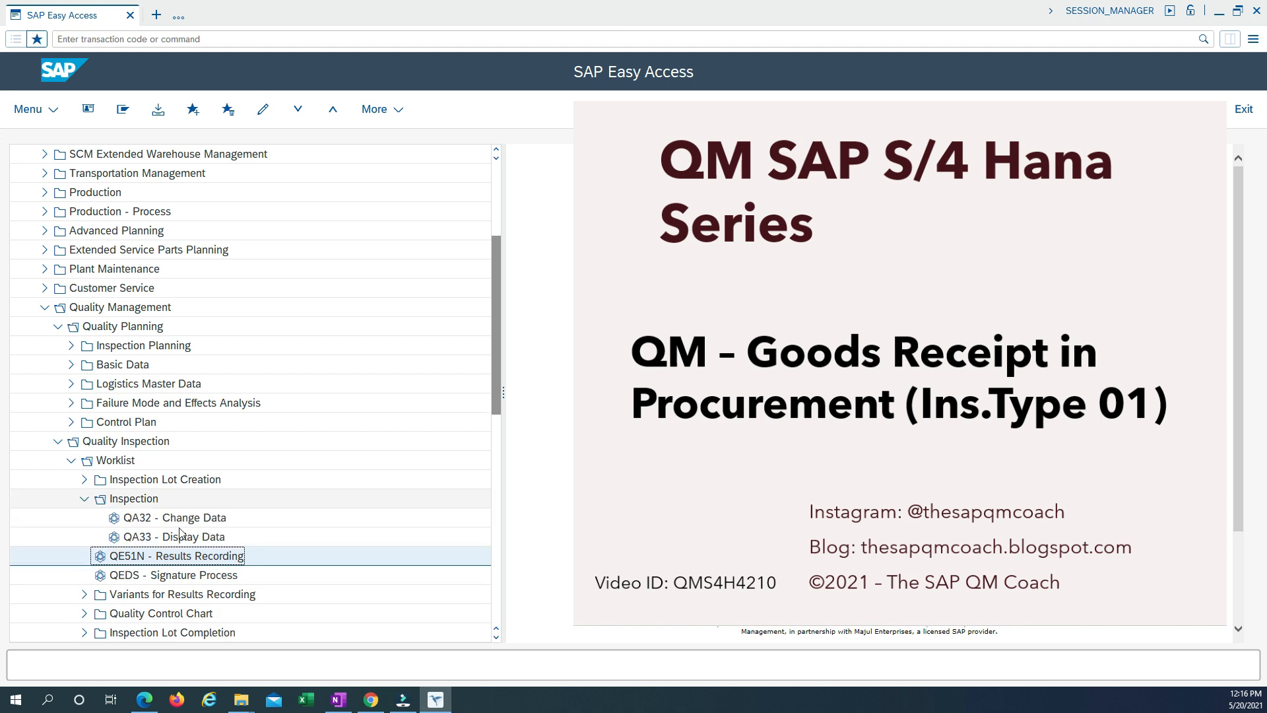
pyautogui.click(182, 522)
pyautogui.doubleClick(182, 521)
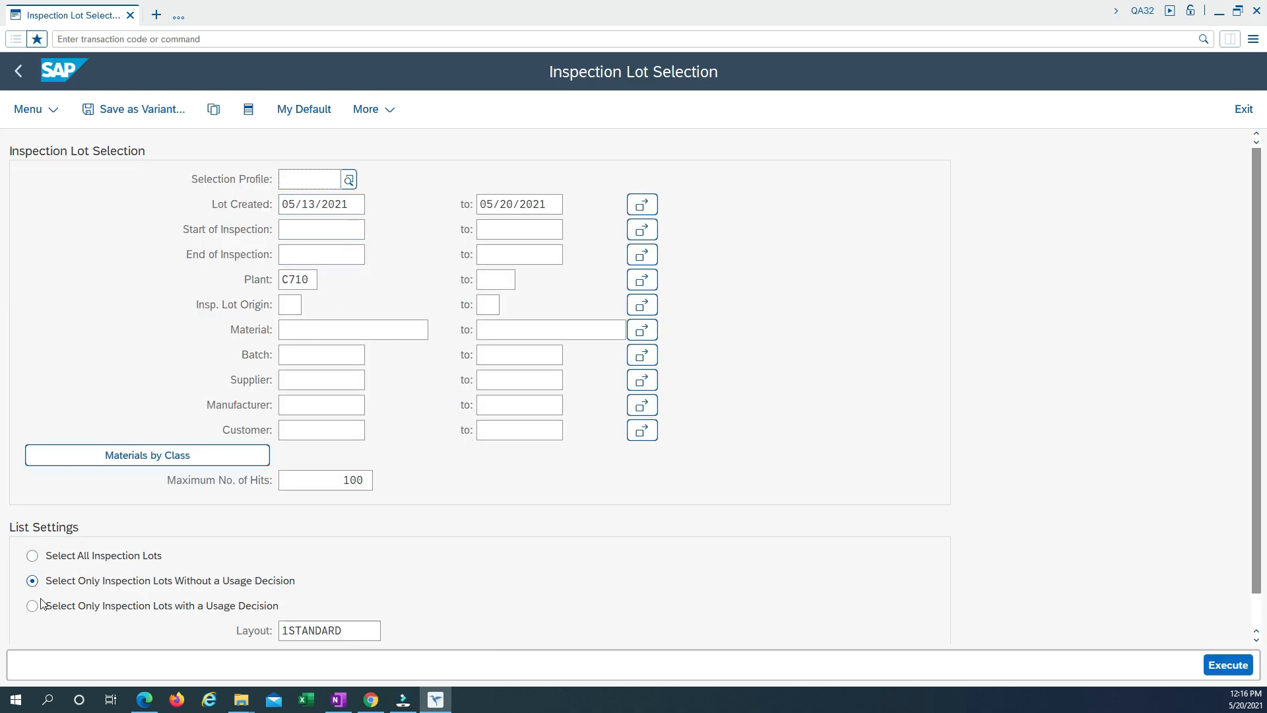
# Select all inspection lots of origin 01 for plant C710, regardless of usage decision, and run the selection.
pyautogui.click(32, 556)
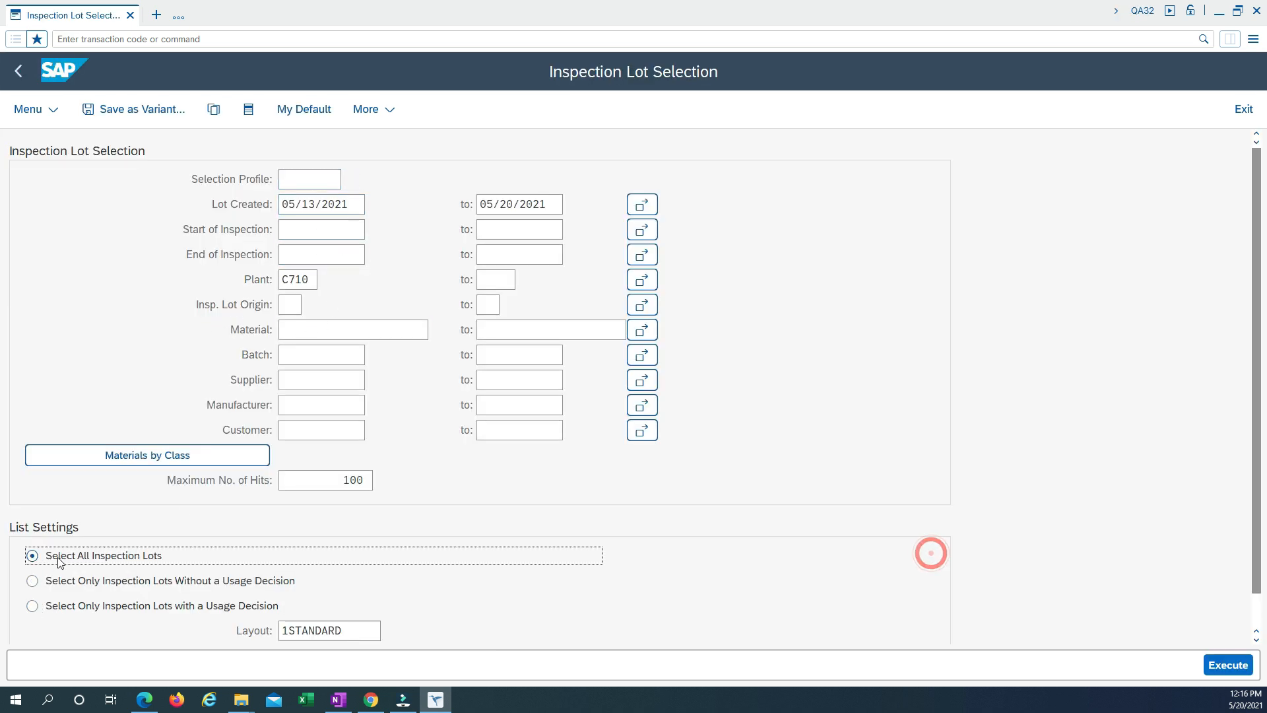
pyautogui.click(291, 305)
pyautogui.write('01')
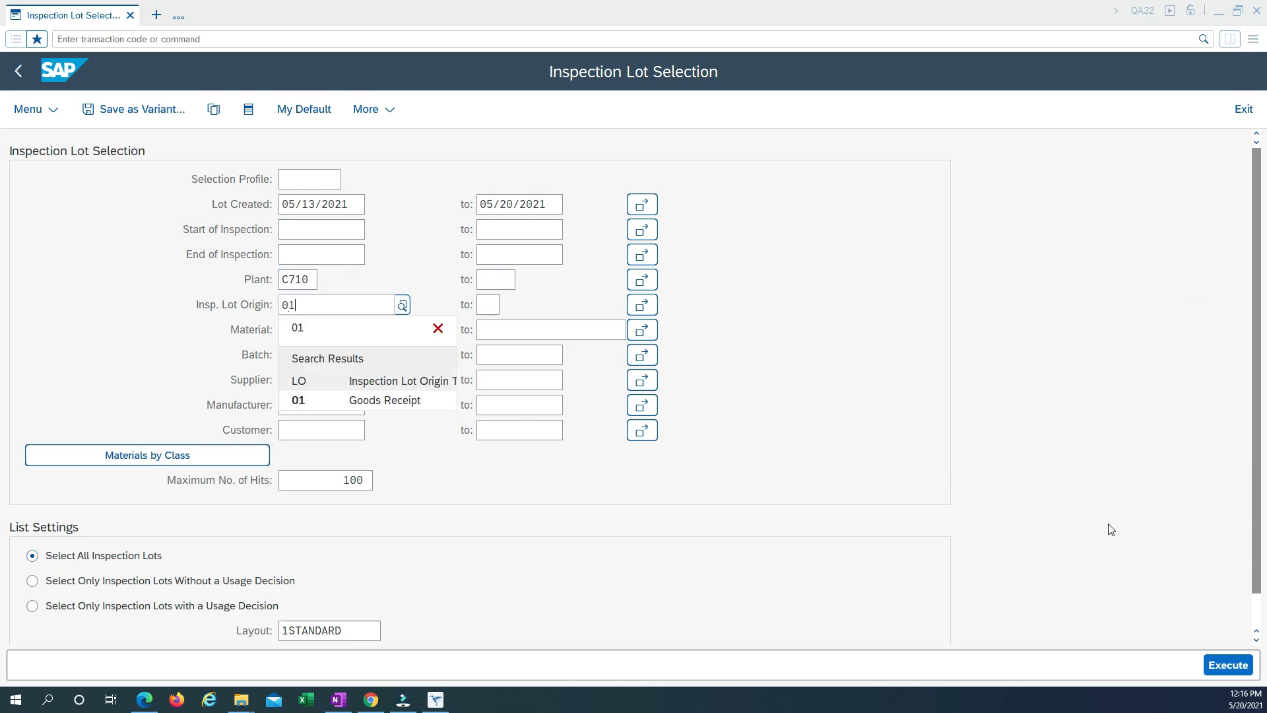
pyautogui.click(352, 332)
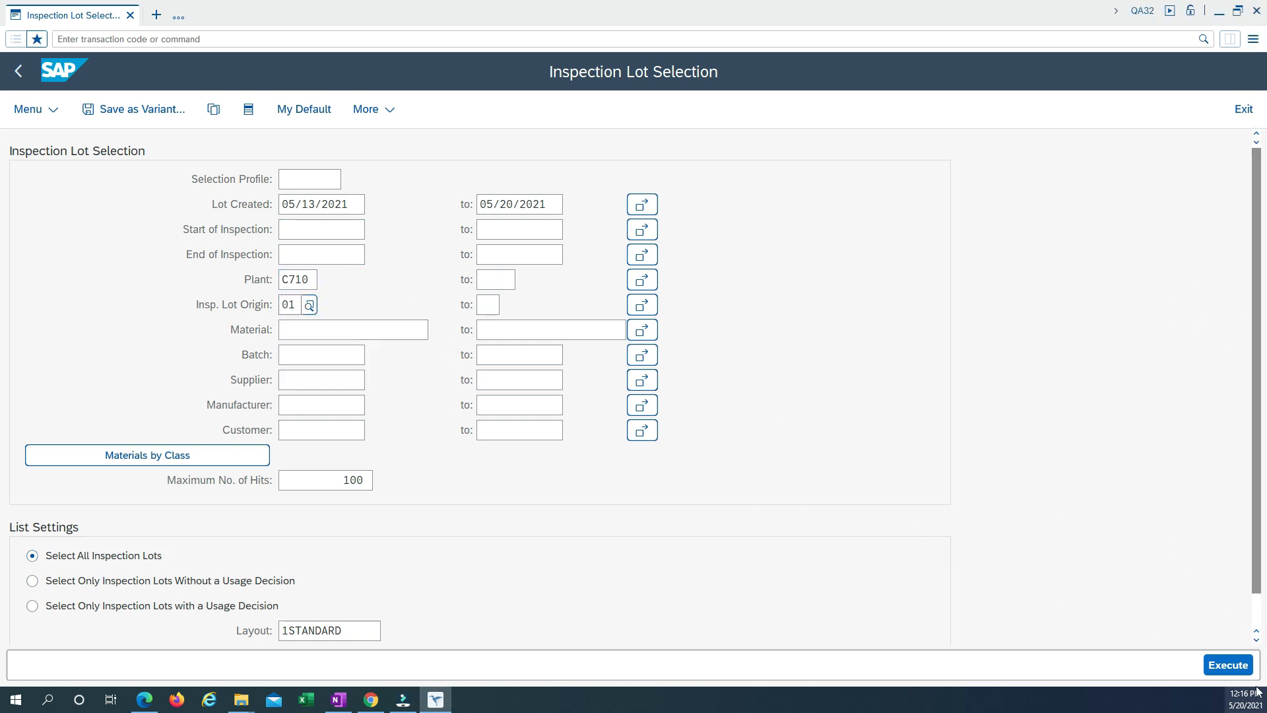
pyautogui.click(1226, 665)
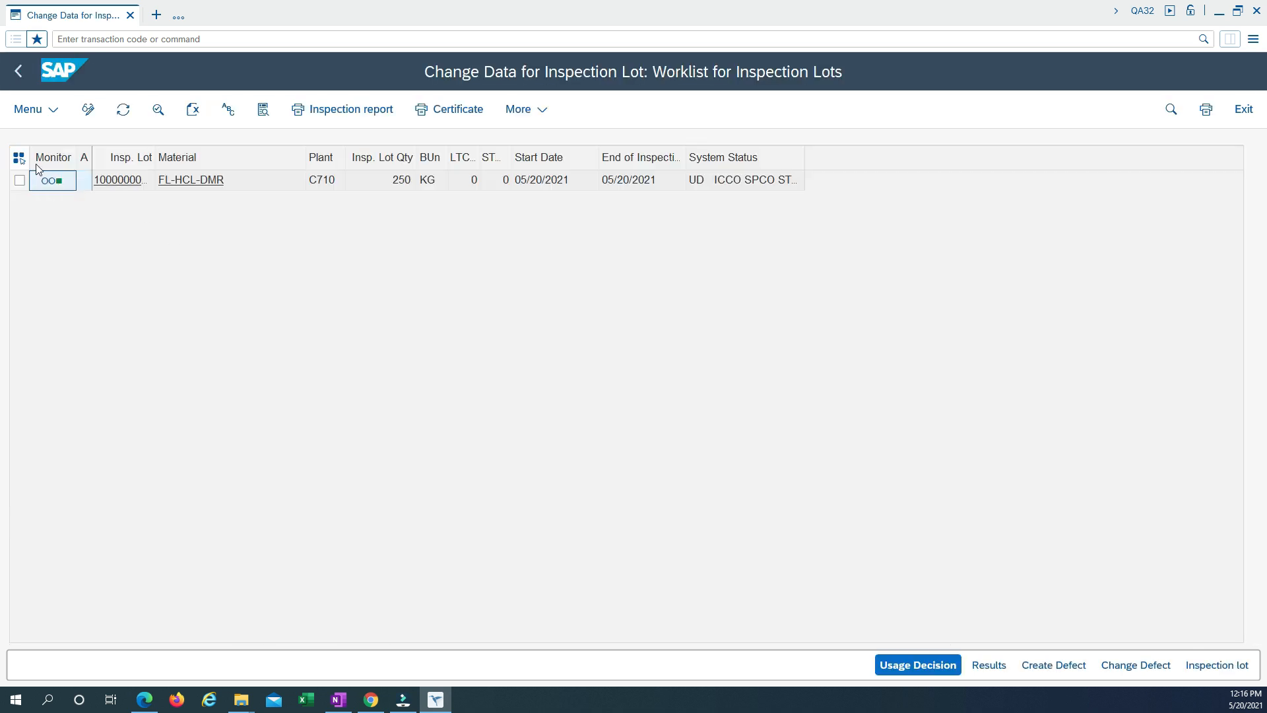
# Display the FL-HCL-DMR inspection lot and examine its usage decision code, quality score and maintenance data.
pyautogui.click(123, 184)
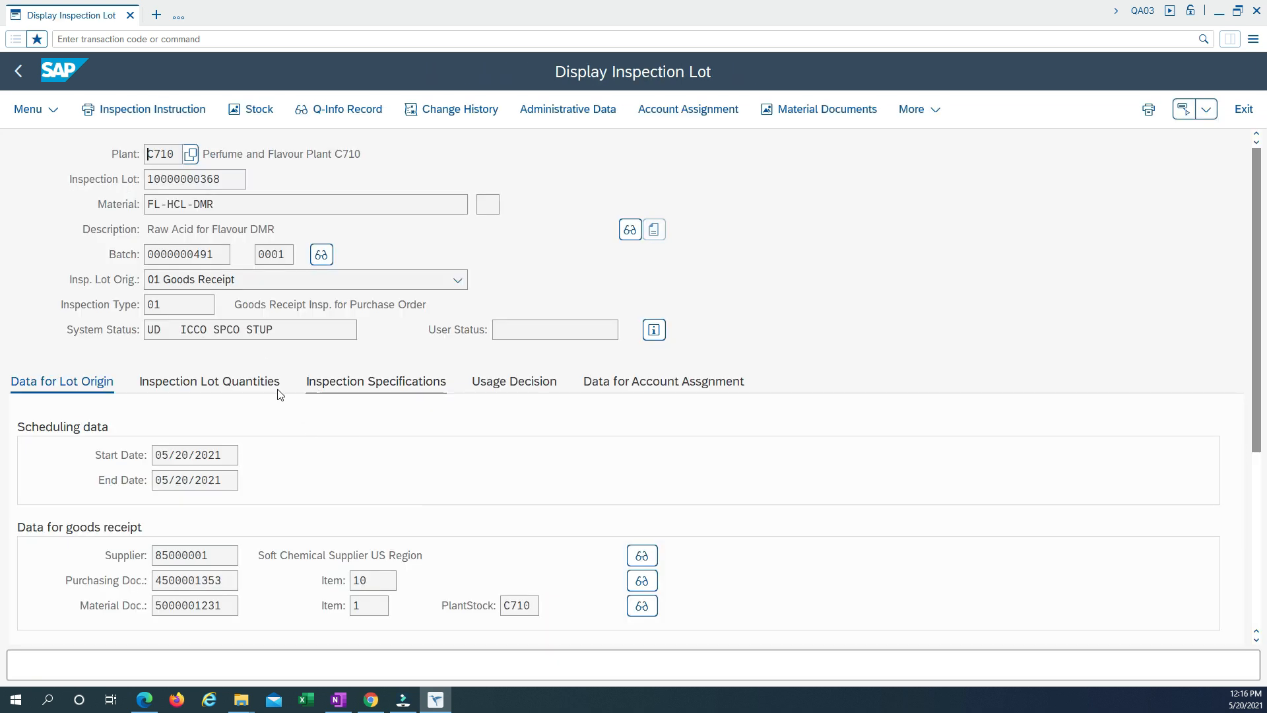
pyautogui.click(499, 387)
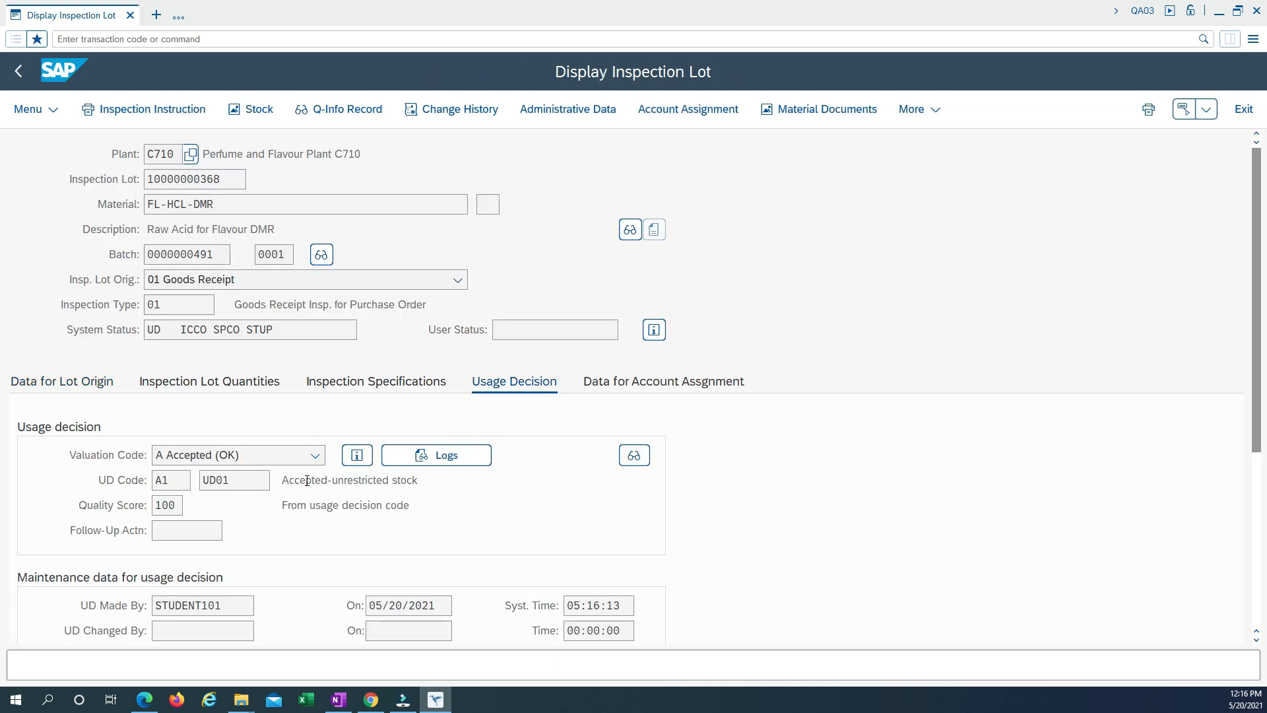
pyautogui.doubleClick(166, 479)
pyautogui.doubleClick(175, 506)
pyautogui.scroll(-2, 327, 542)
pyautogui.scroll(2, 241, 546)
pyautogui.scroll(-2, 274, 587)
pyautogui.scroll(2, 281, 569)
# Review the lot's inspection specifications, inspection lot quantities and lot origin data.
pyautogui.click(363, 389)
pyautogui.scroll(-2, 254, 534)
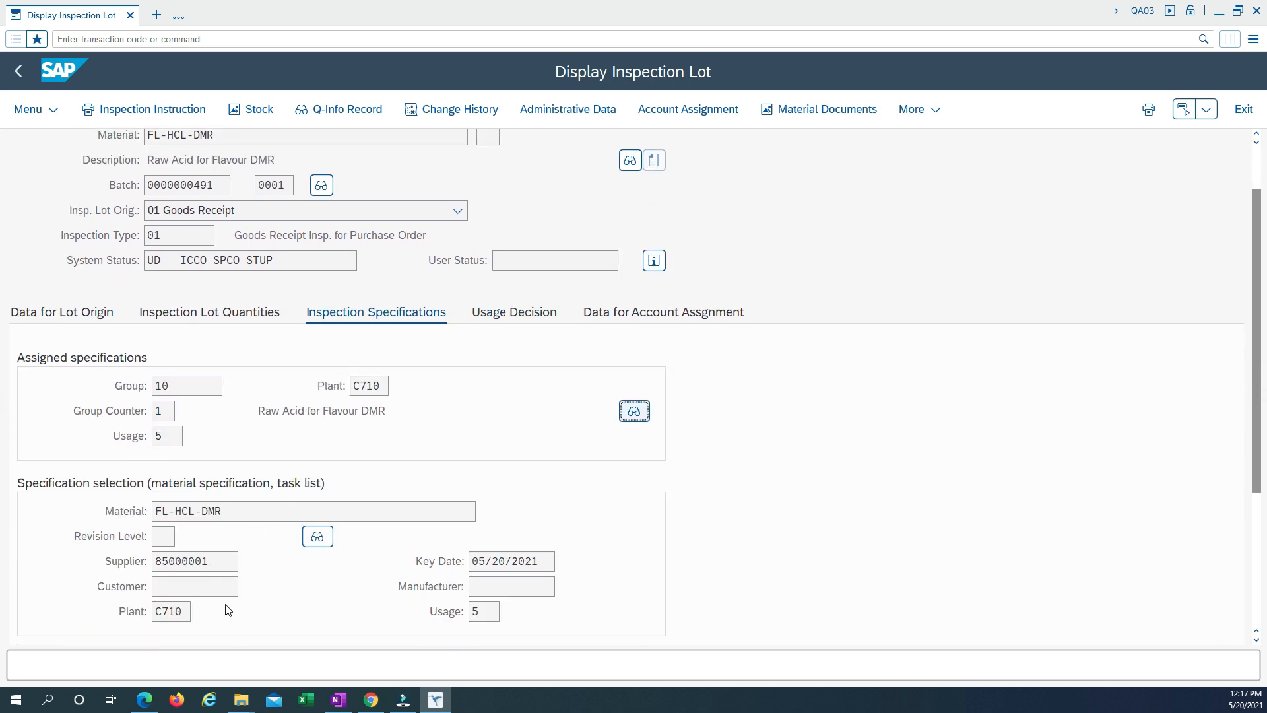
pyautogui.scroll(2, 265, 531)
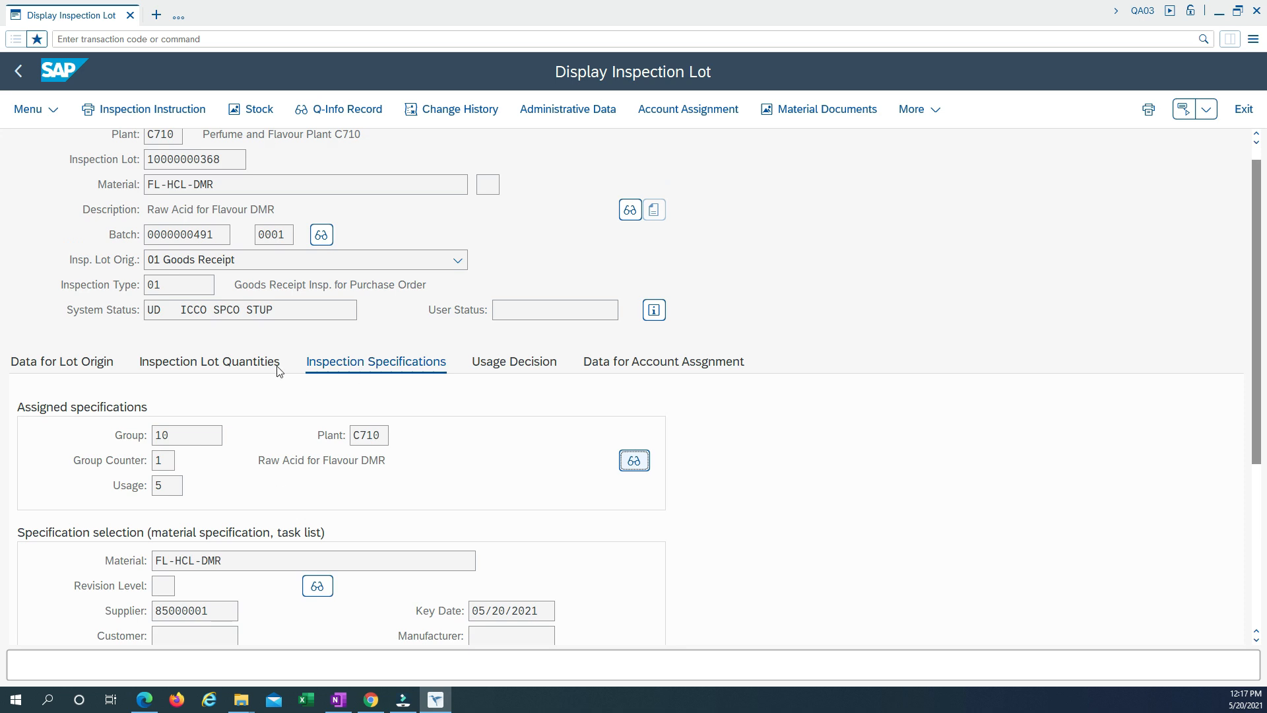
pyautogui.click(227, 365)
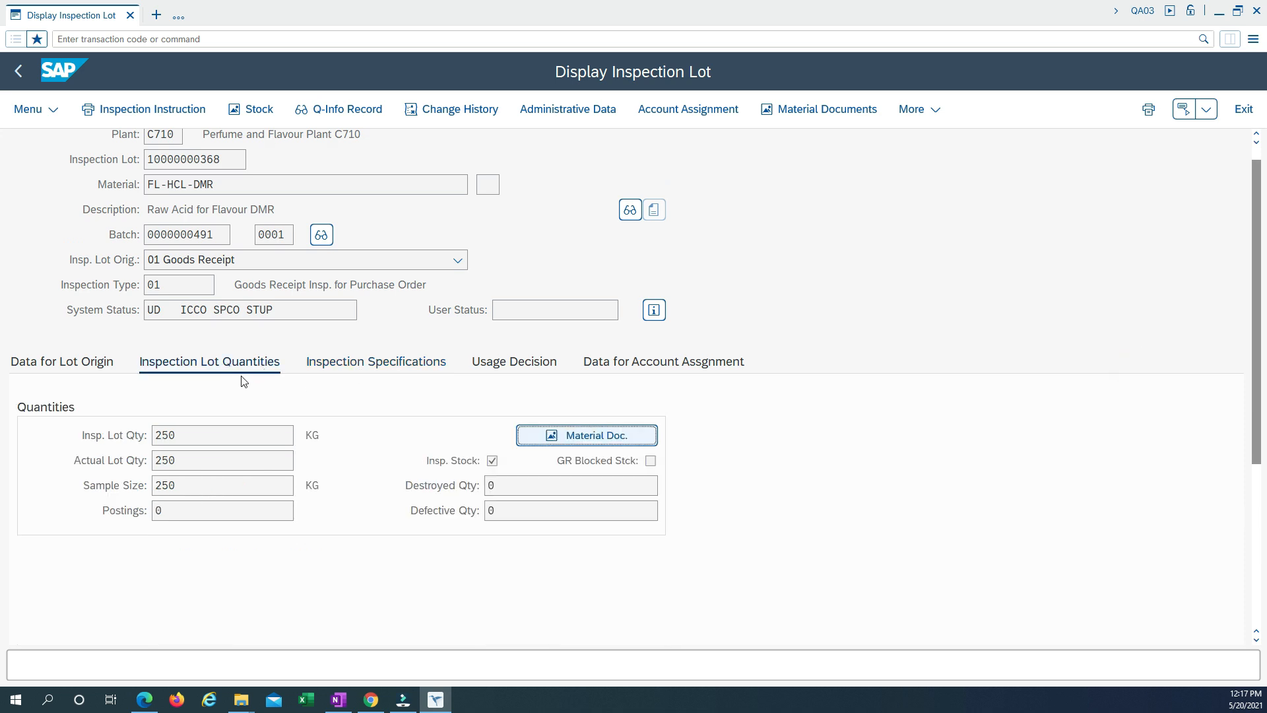
pyautogui.click(77, 364)
pyautogui.scroll(-4, 257, 553)
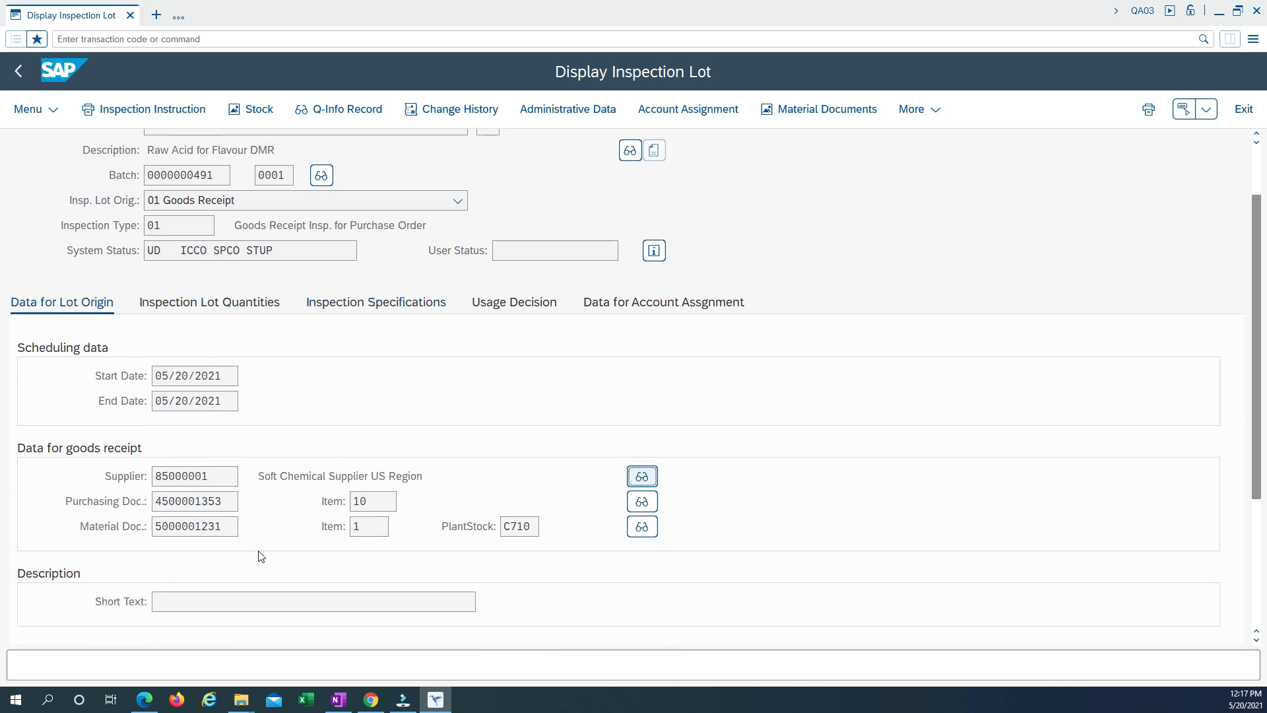
pyautogui.scroll(5, 258, 525)
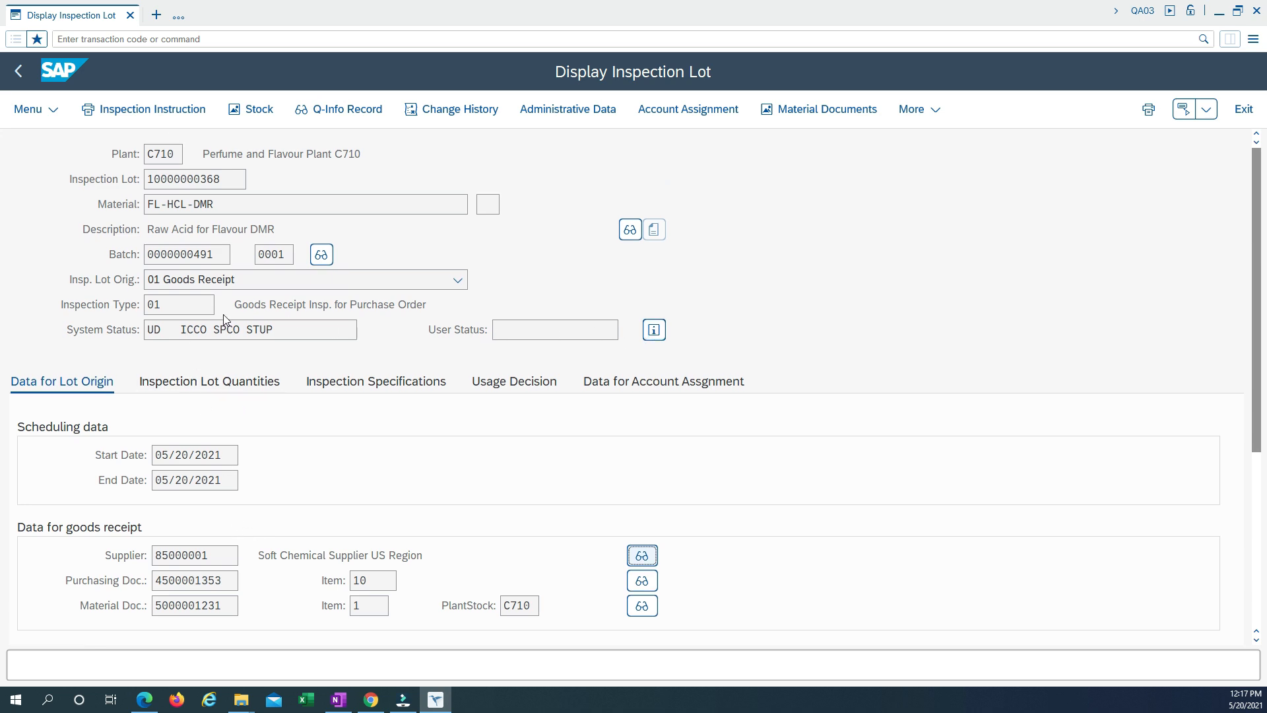
# Display the detailed list of the lot's system statuses, return to the lot and check its UD status.
pyautogui.click(653, 330)
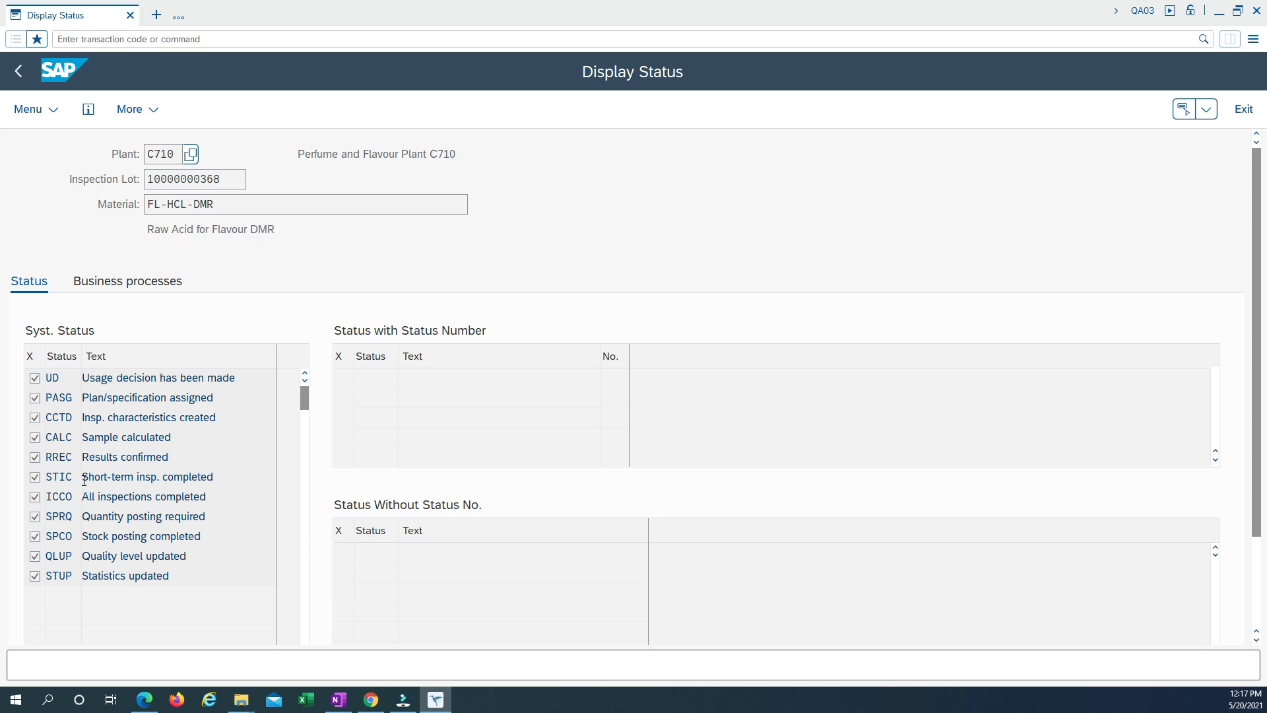
pyautogui.click(18, 71)
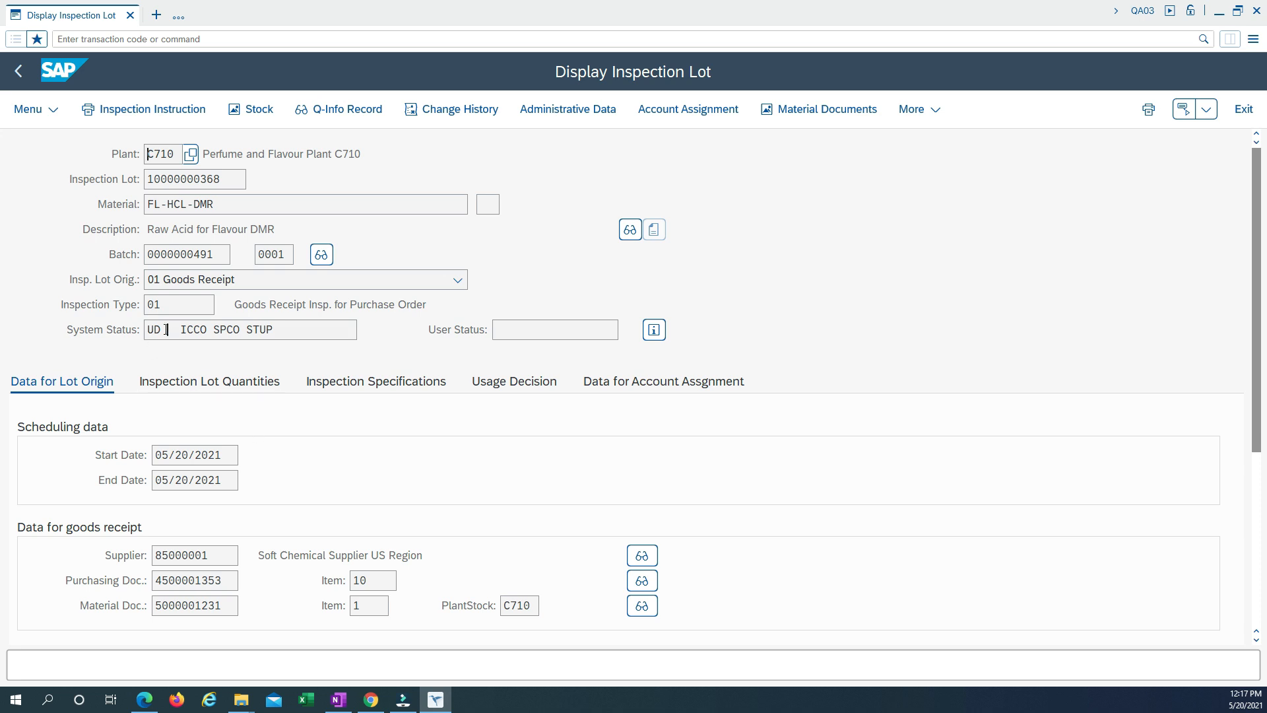
pyautogui.doubleClick(166, 330)
# Leave the inspection lot display and its worklist, and start transaction MMBE.
pyautogui.click(19, 73)
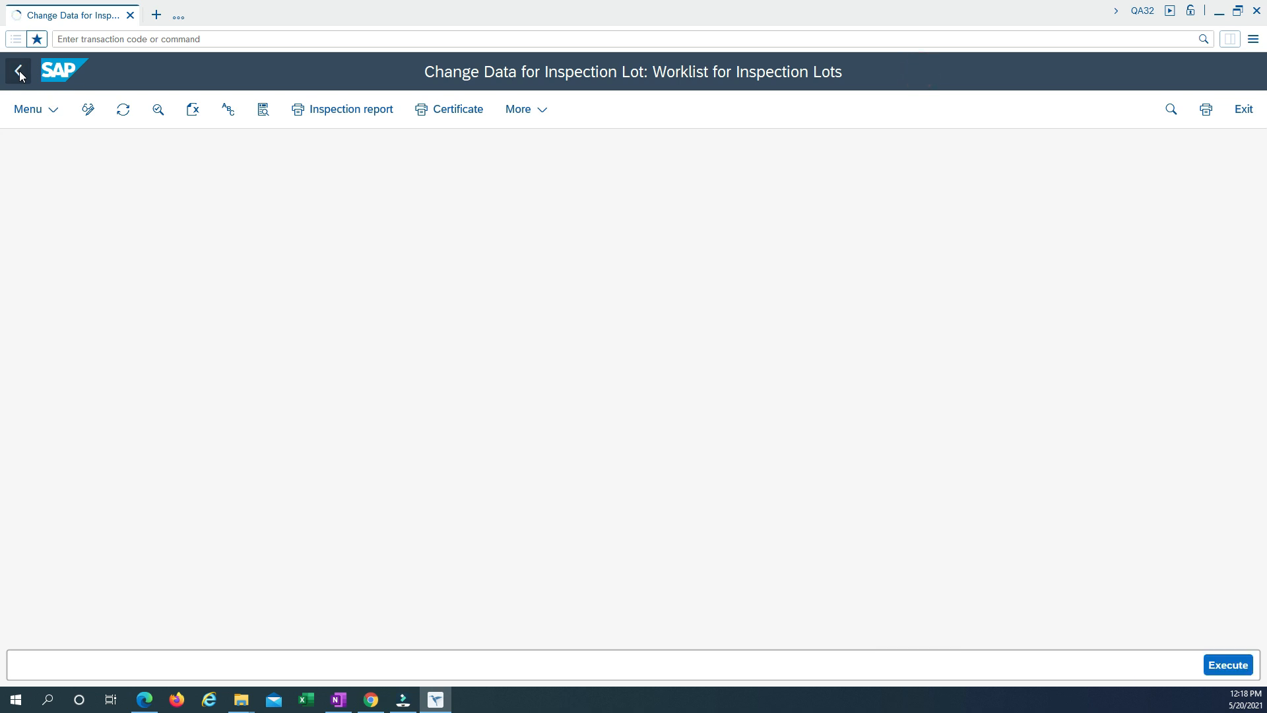
pyautogui.click(20, 73)
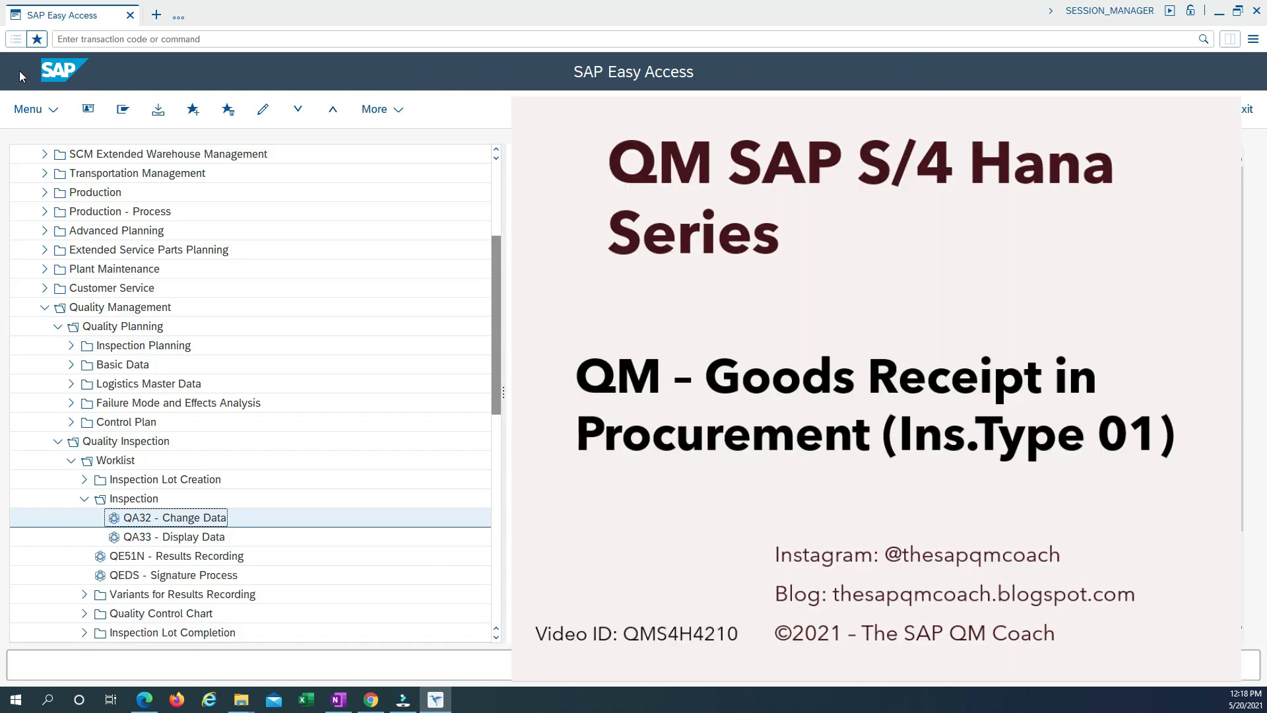
pyautogui.click(132, 41)
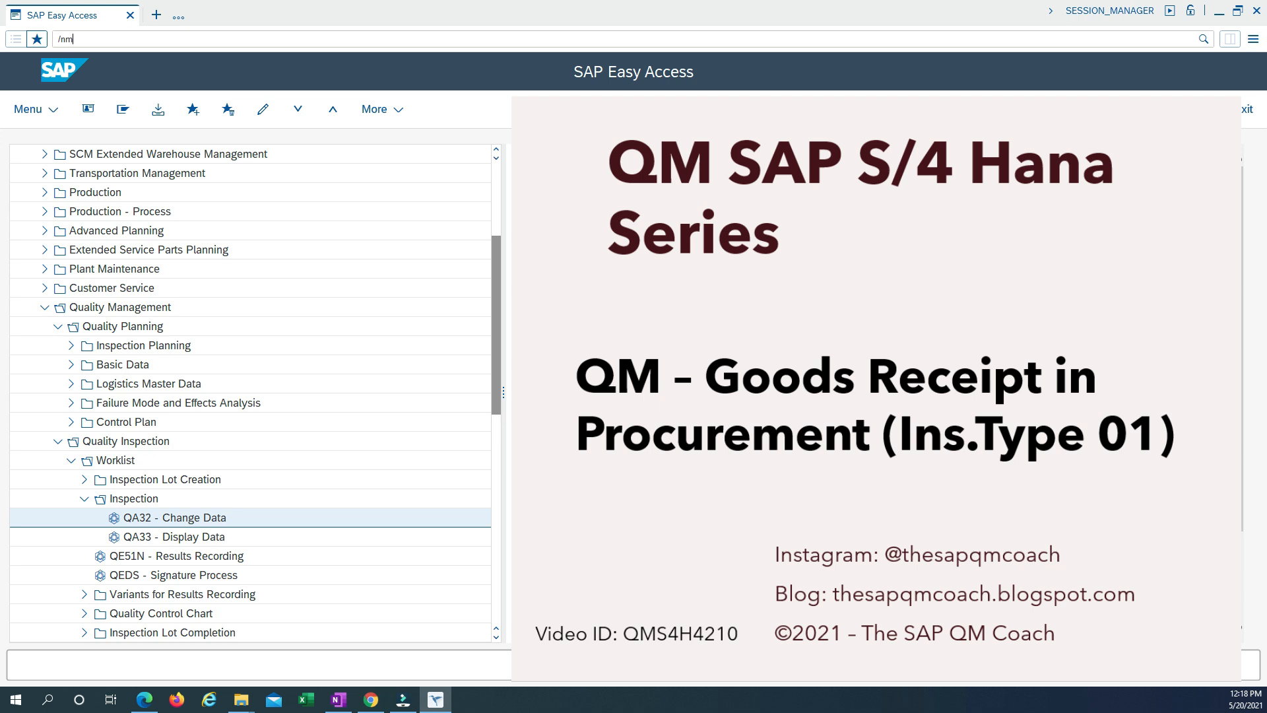
pyautogui.write('/nmmbe')
pyautogui.press('Return')
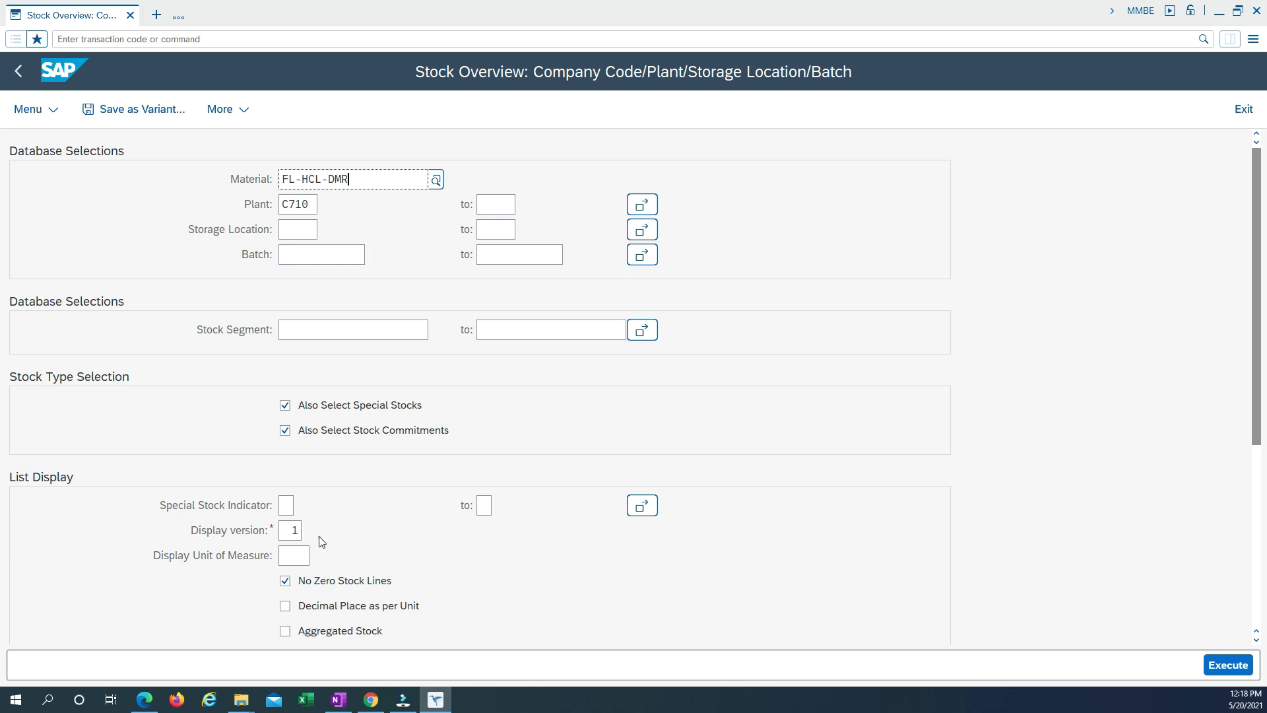
# Run the stock overview for FL-HCL-DMR in plant C710 and examine the unrestricted stock by batch.
pyautogui.click(1227, 665)
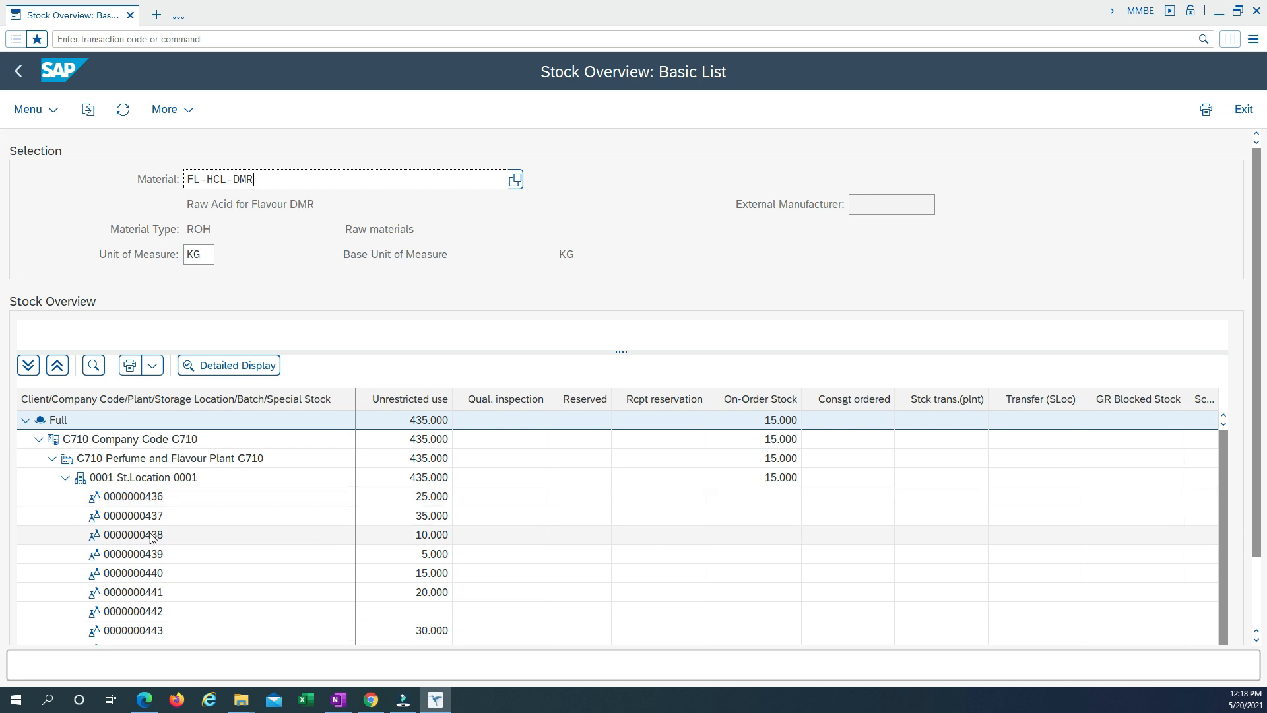
pyautogui.scroll(-1, 149, 531)
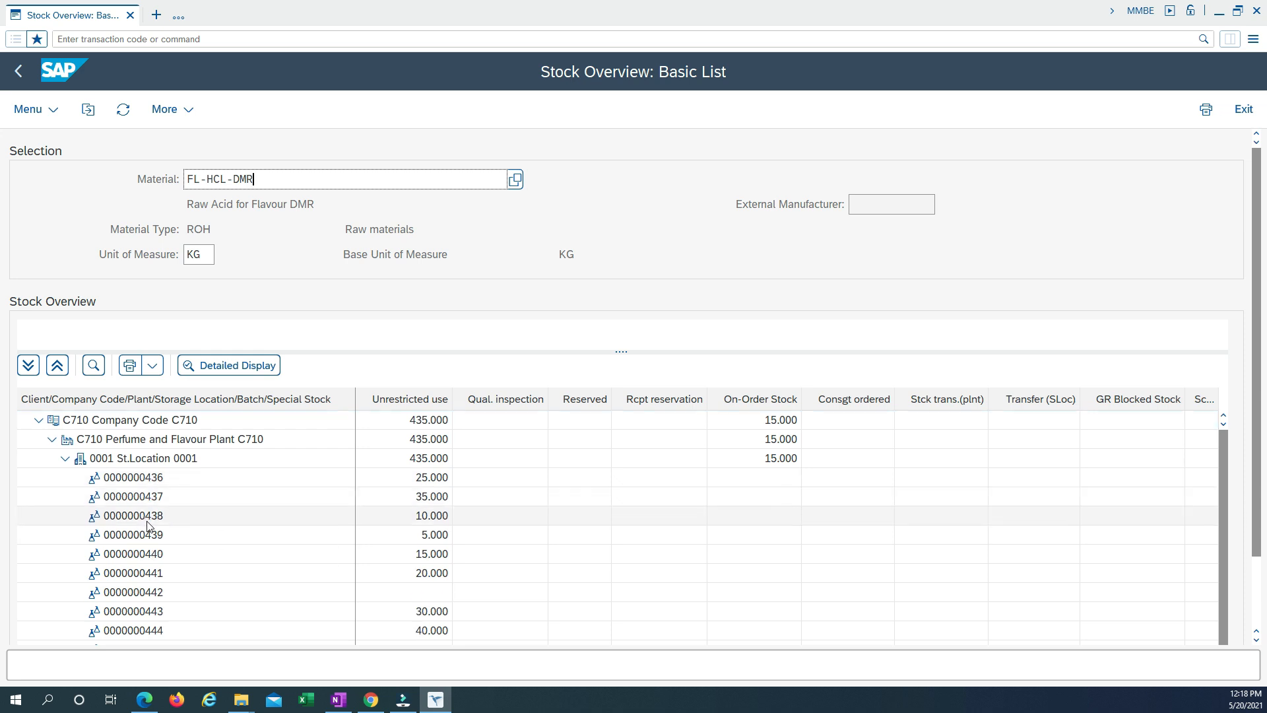
pyautogui.scroll(1, 150, 528)
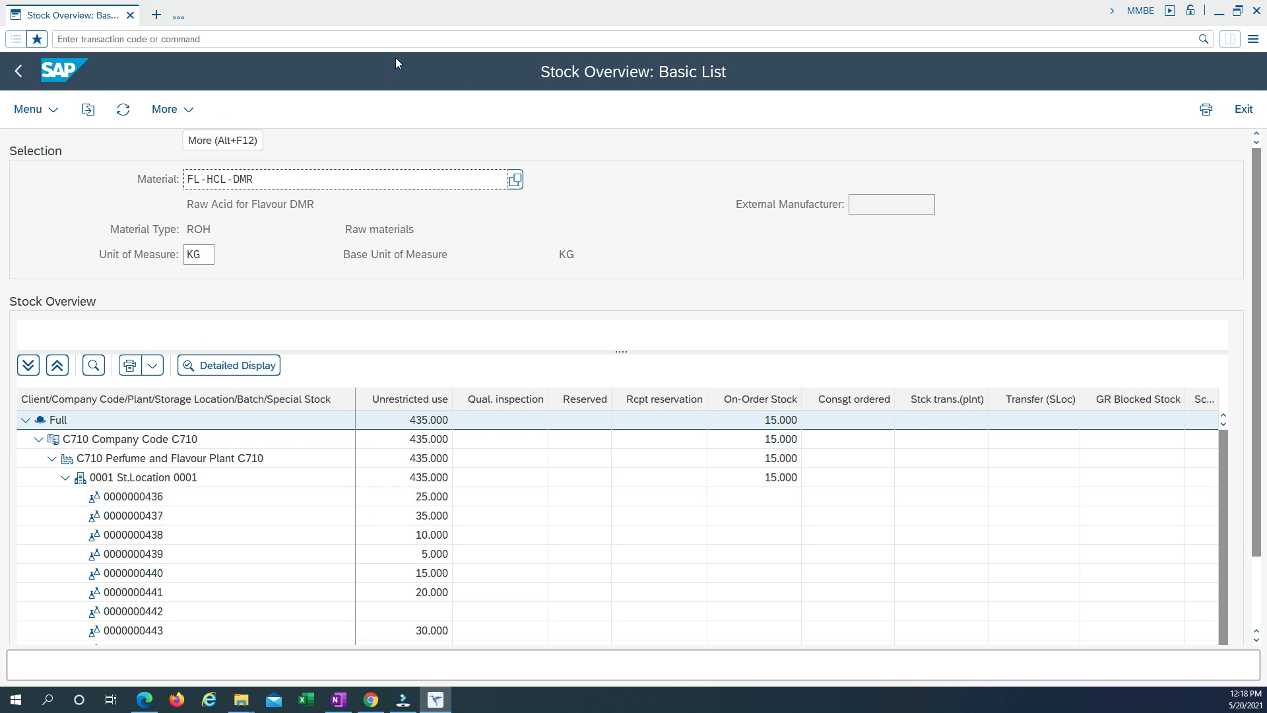
# Open a second session alongside the stock overview and start transaction MB51 in it.
pyautogui.click(157, 15)
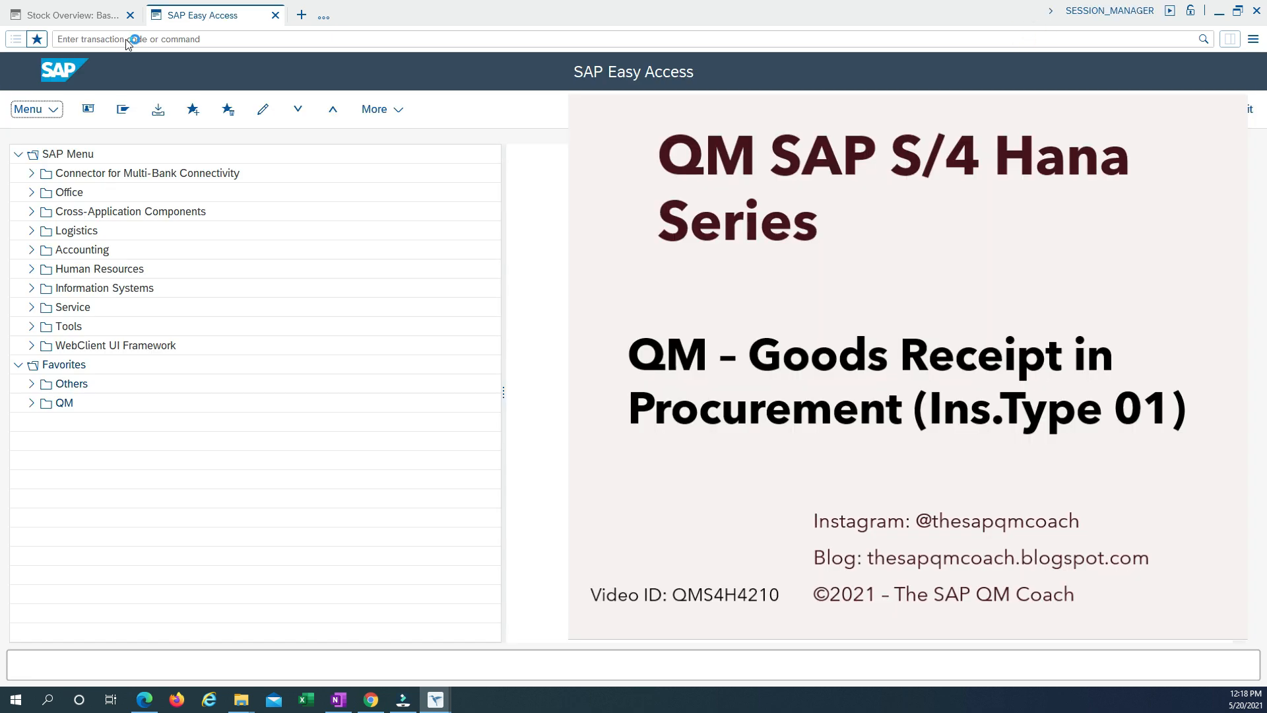
pyautogui.click(142, 39)
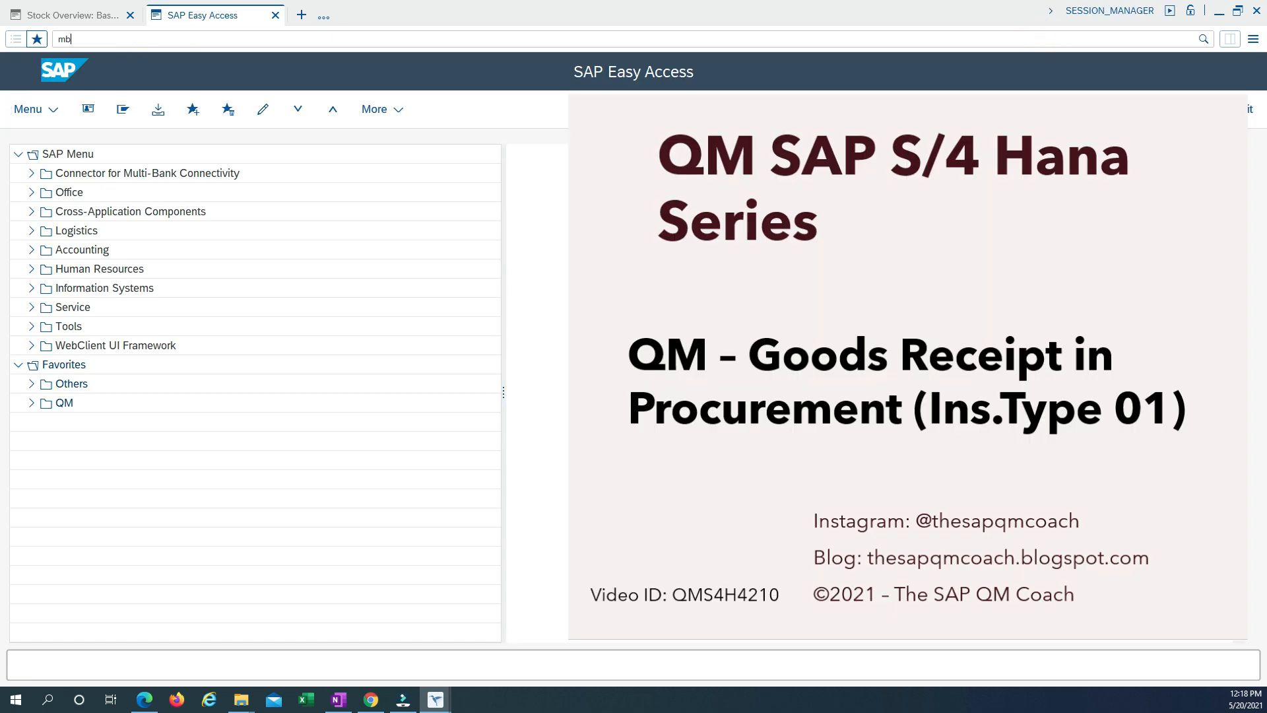
pyautogui.write('MB51')
pyautogui.press('Return')
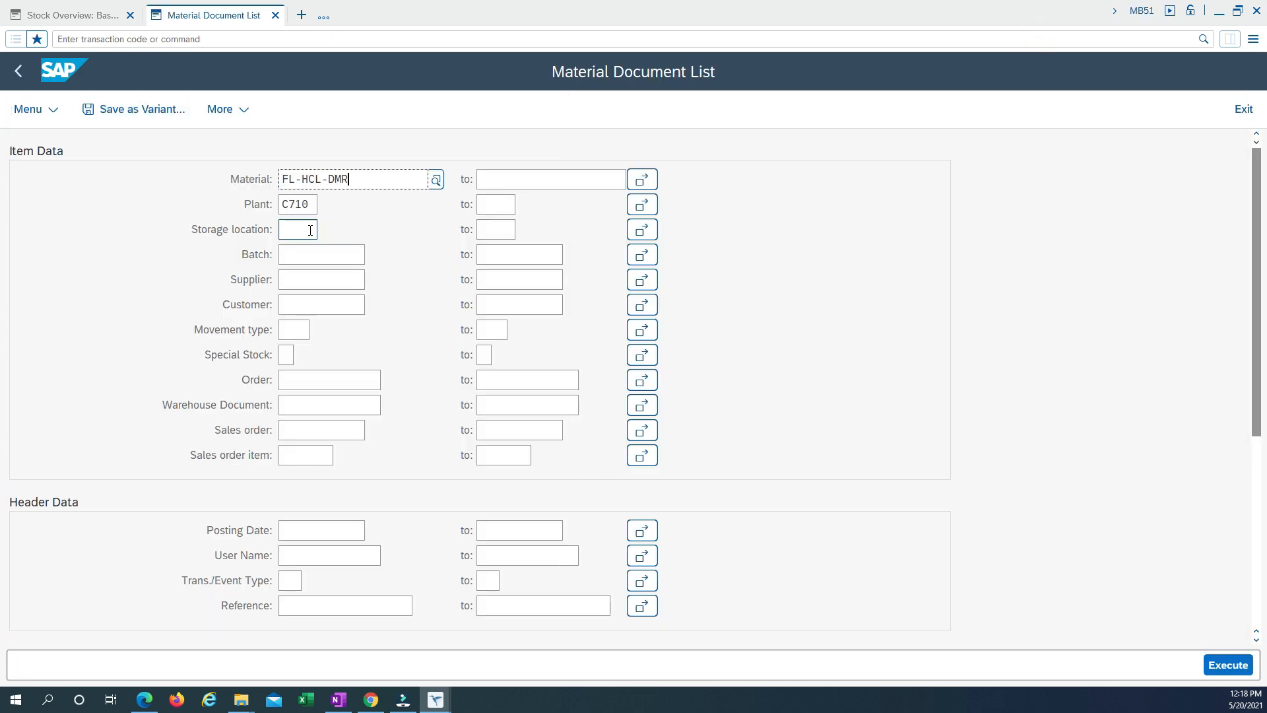
# List the material documents for FL-HCL-DMR in plant C710 with movement type 101 and posting date 05/20/2021.
pyautogui.click(293, 332)
pyautogui.write('101')
pyautogui.click(307, 532)
pyautogui.click(371, 531)
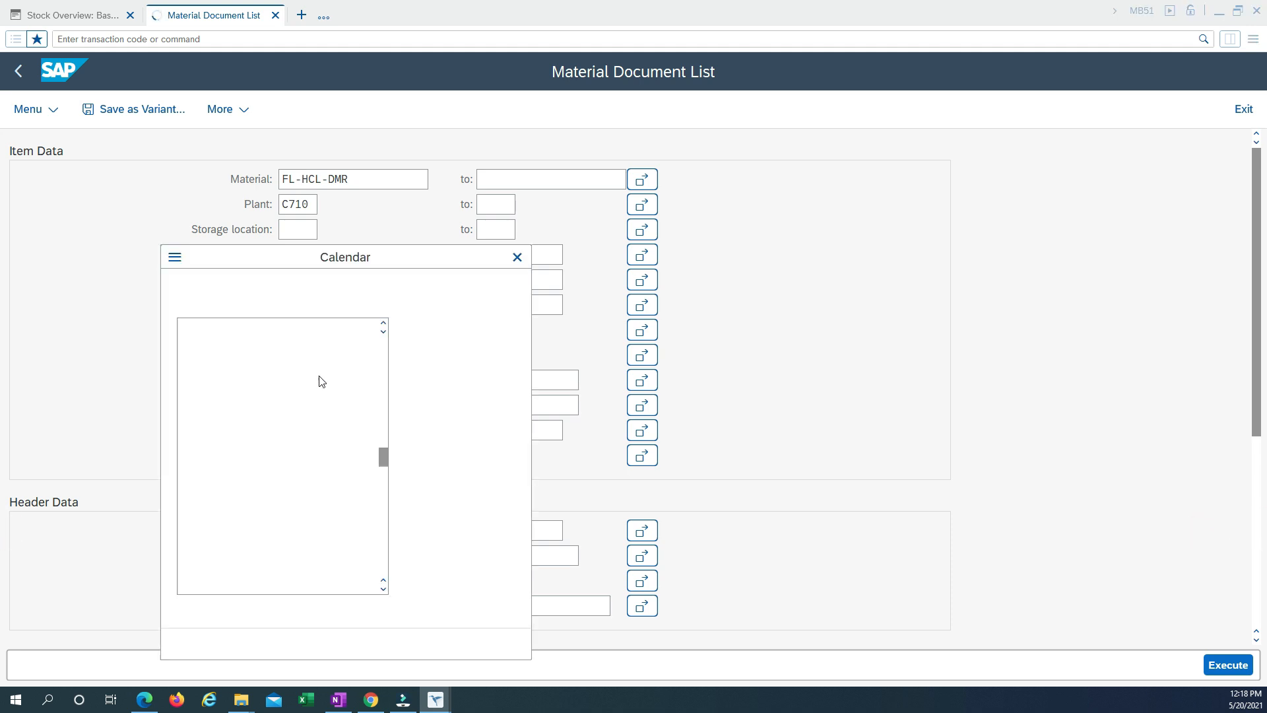
pyautogui.doubleClick(288, 453)
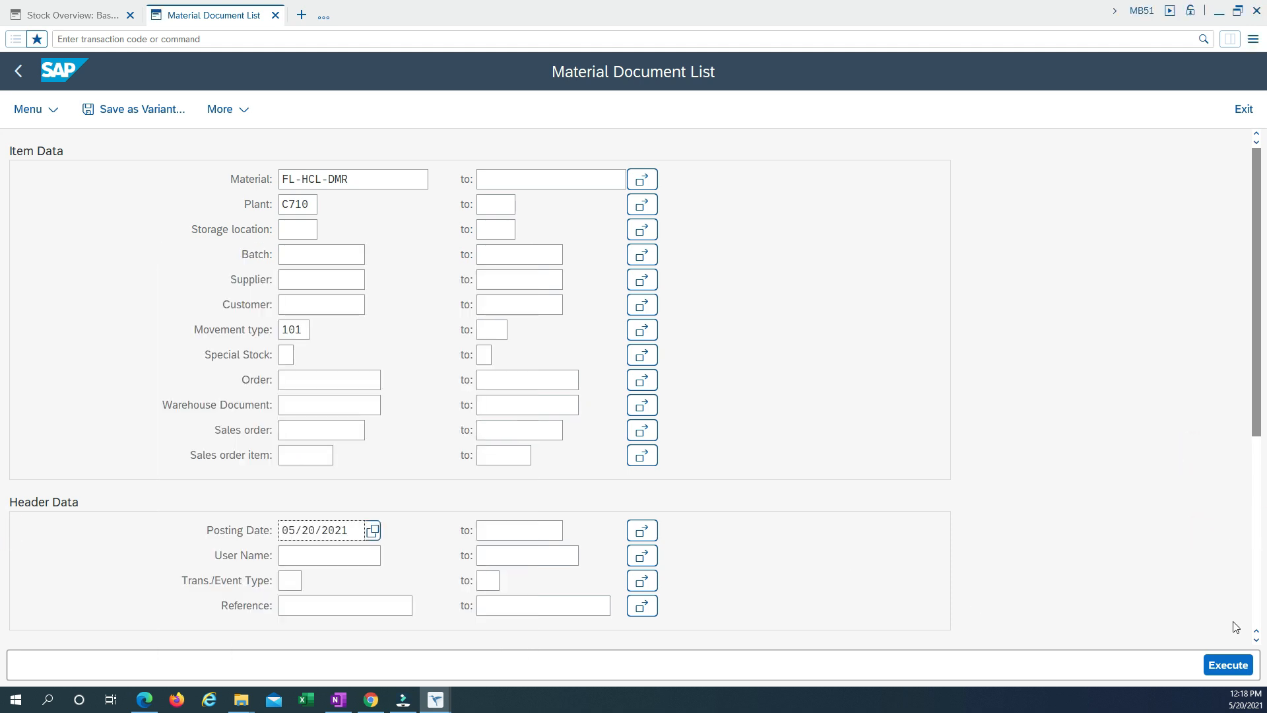
pyautogui.click(1228, 665)
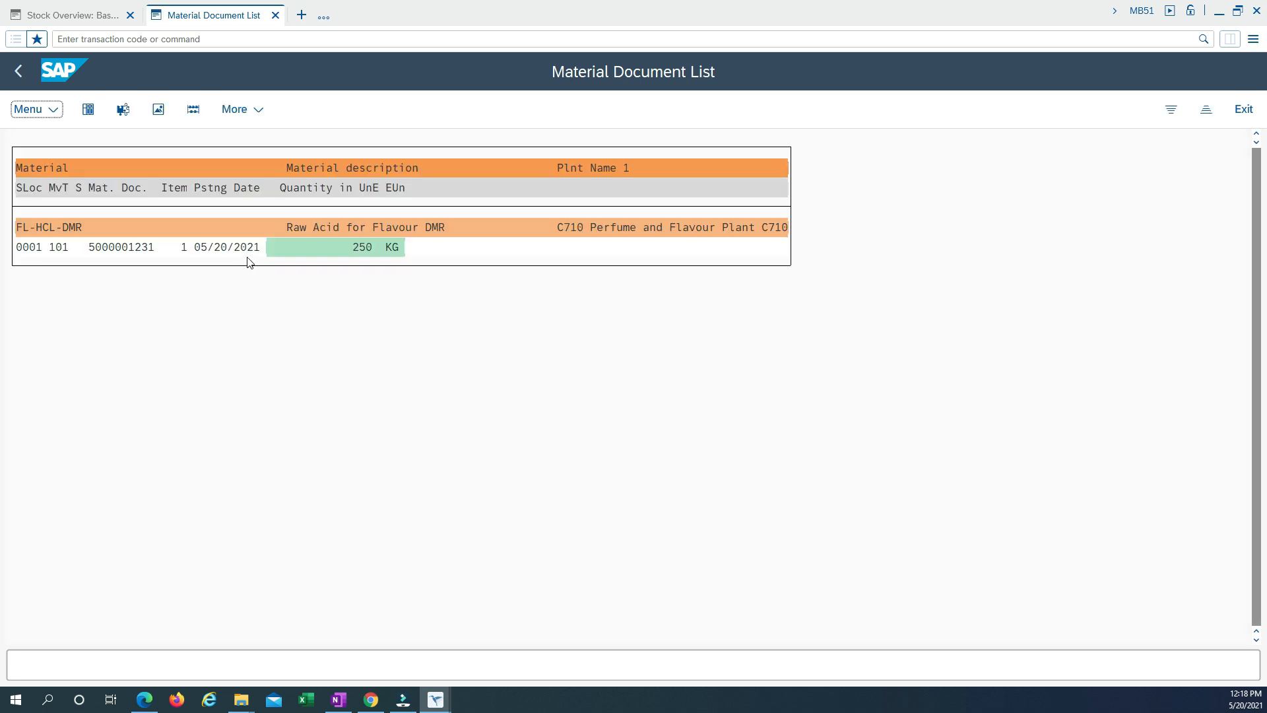
# Open the listed goods receipt document and check its batch number, date of manufacture and SLED/BBD.
pyautogui.doubleClick(115, 249)
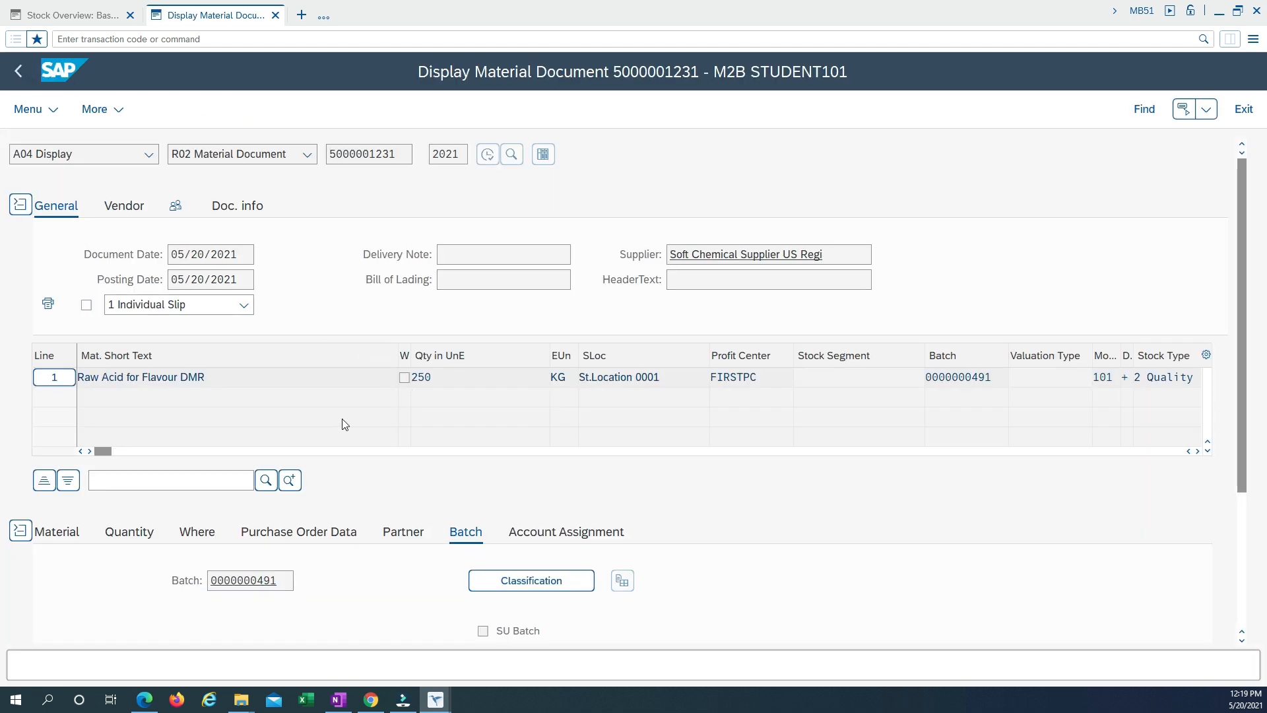
pyautogui.scroll(-3, 333, 599)
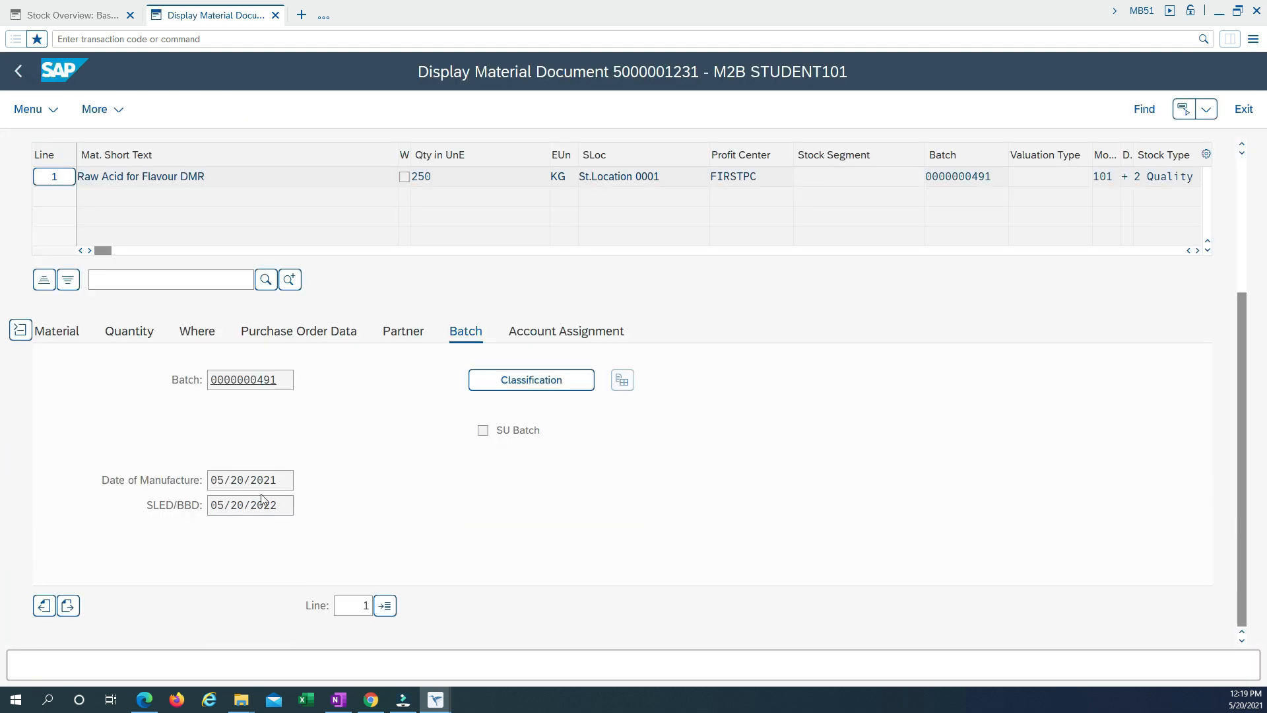
pyautogui.doubleClick(280, 381)
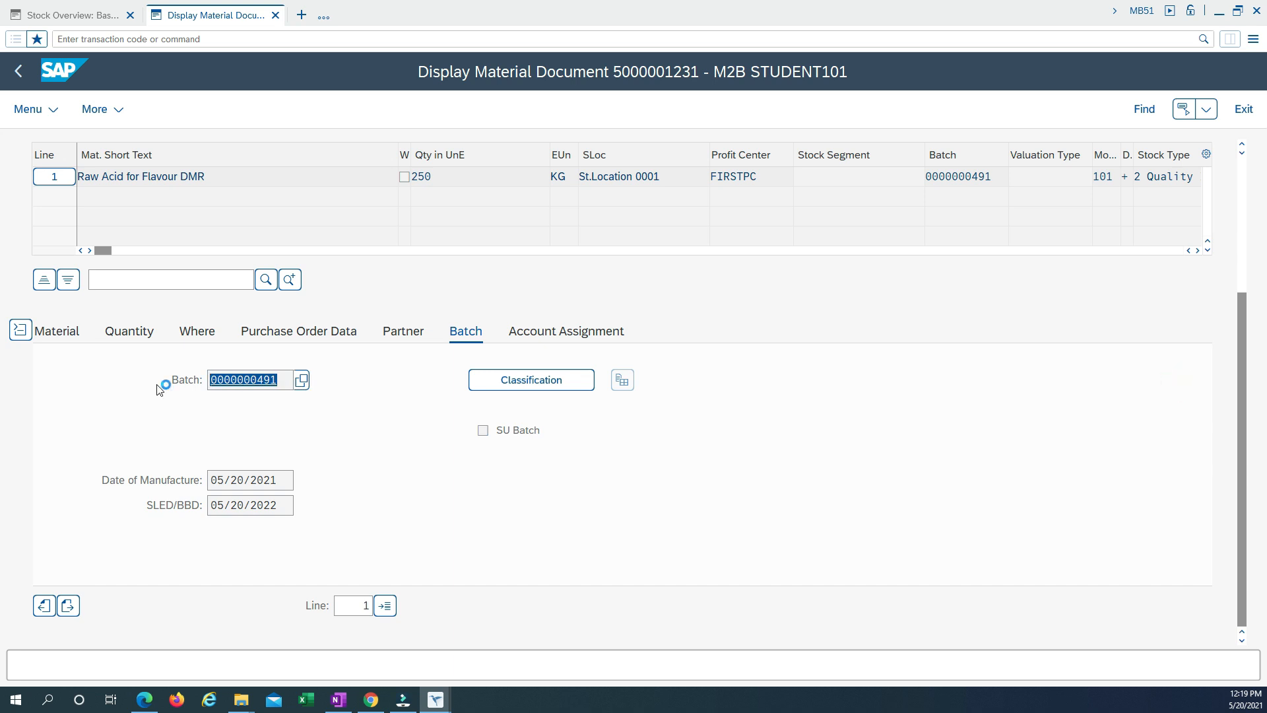
pyautogui.click(78, 6)
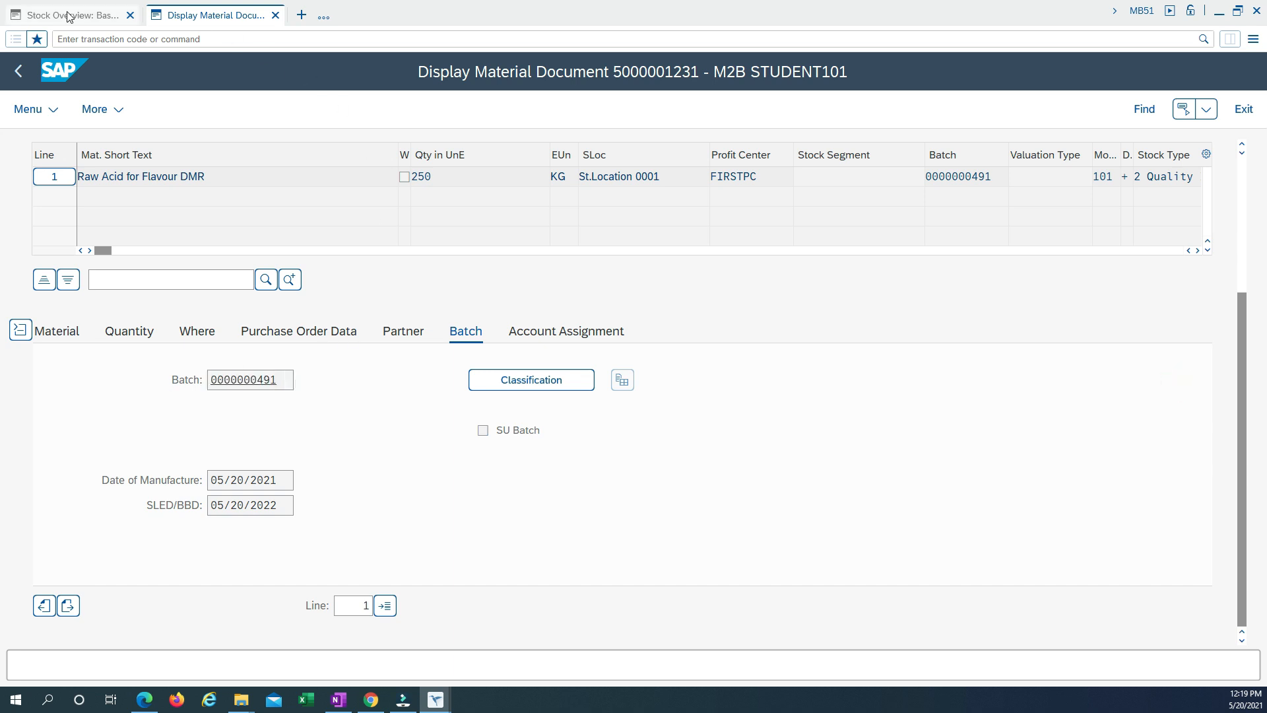
pyautogui.scroll(-1, 248, 596)
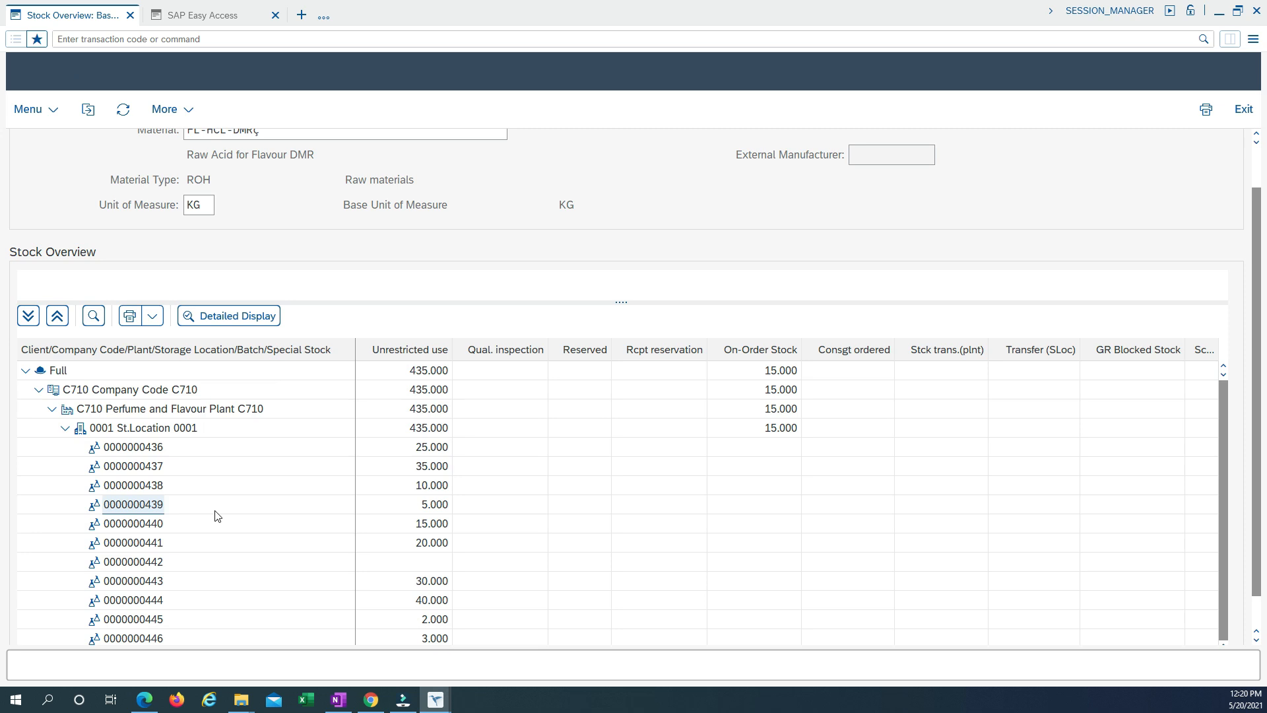
pyautogui.scroll(-1, 215, 511)
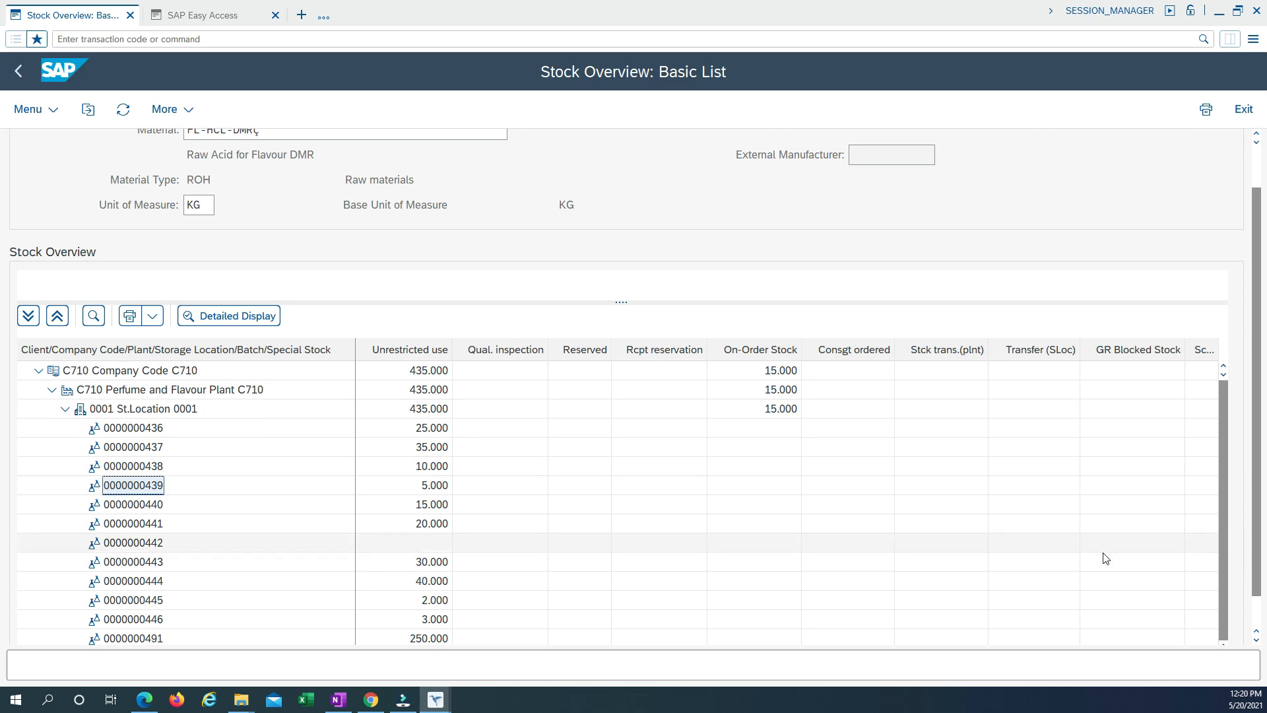
pyautogui.click(1257, 642)
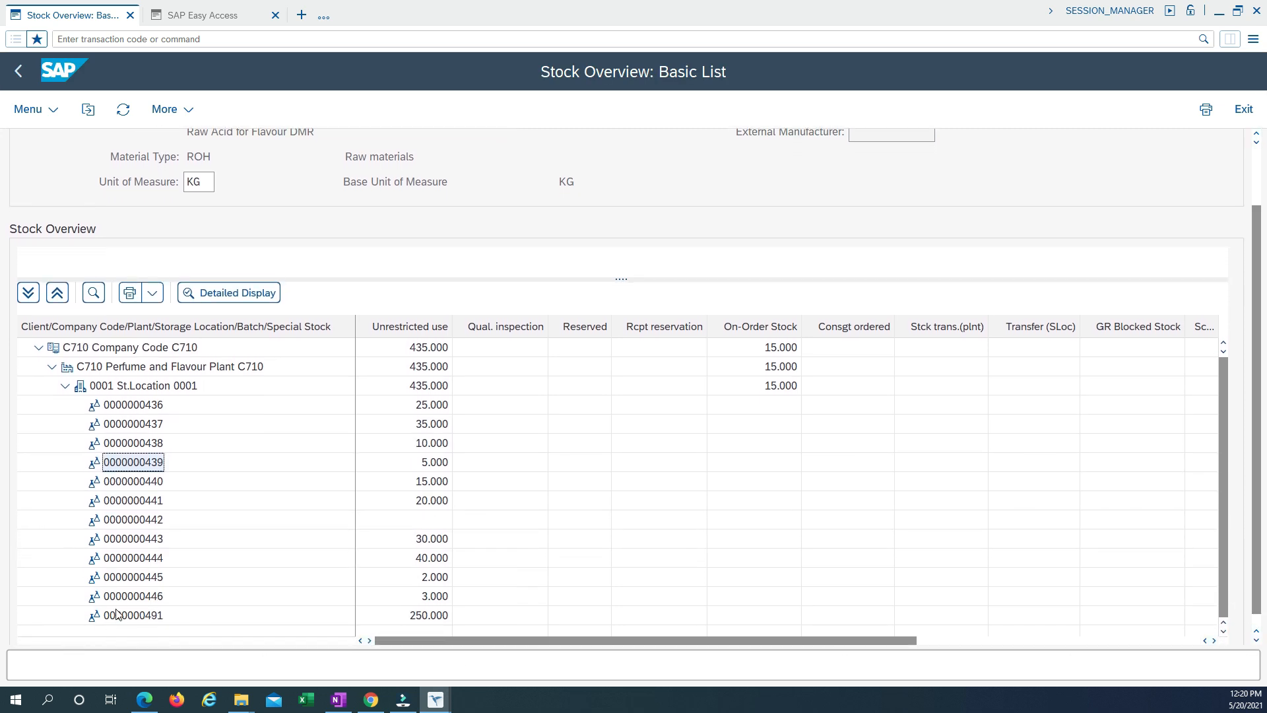
pyautogui.click(146, 615)
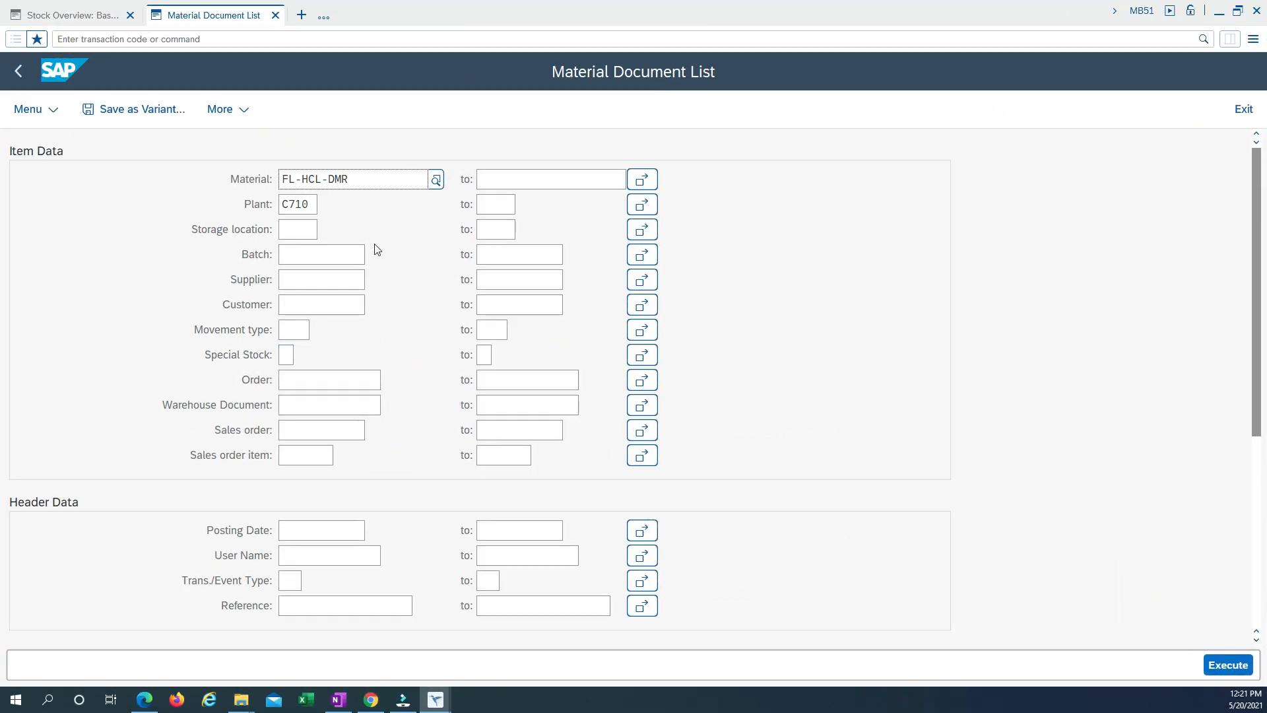
# In the MB51 session, list the FL-HCL-DMR documents in plant C710 for posting date 05/20/2021 without a movement type restriction.
pyautogui.click(314, 530)
pyautogui.click(373, 530)
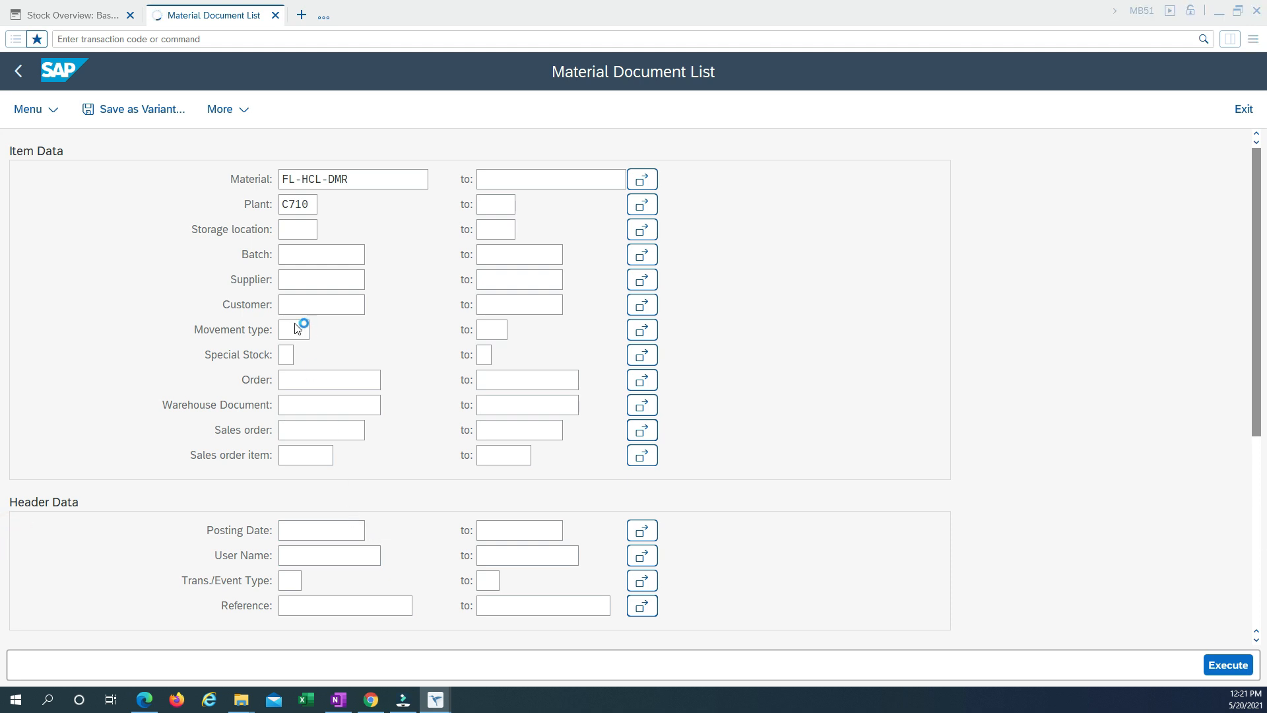
pyautogui.click(287, 452)
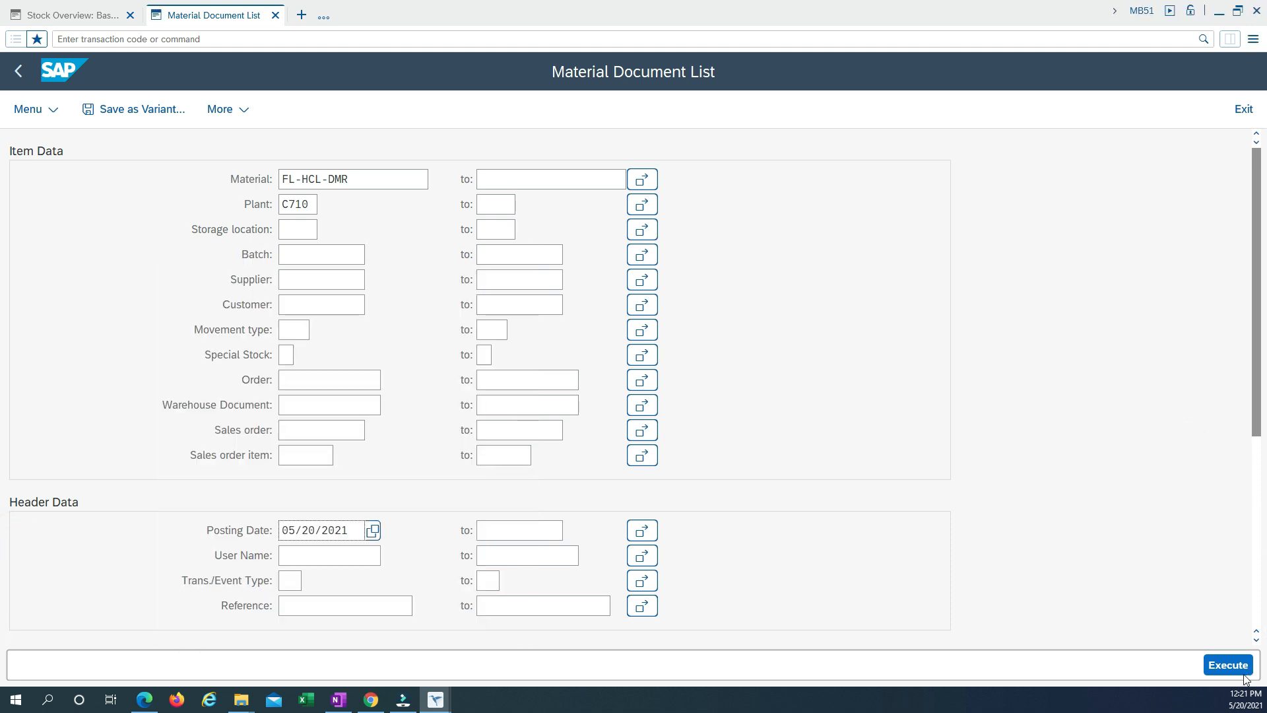
pyautogui.press('F8')
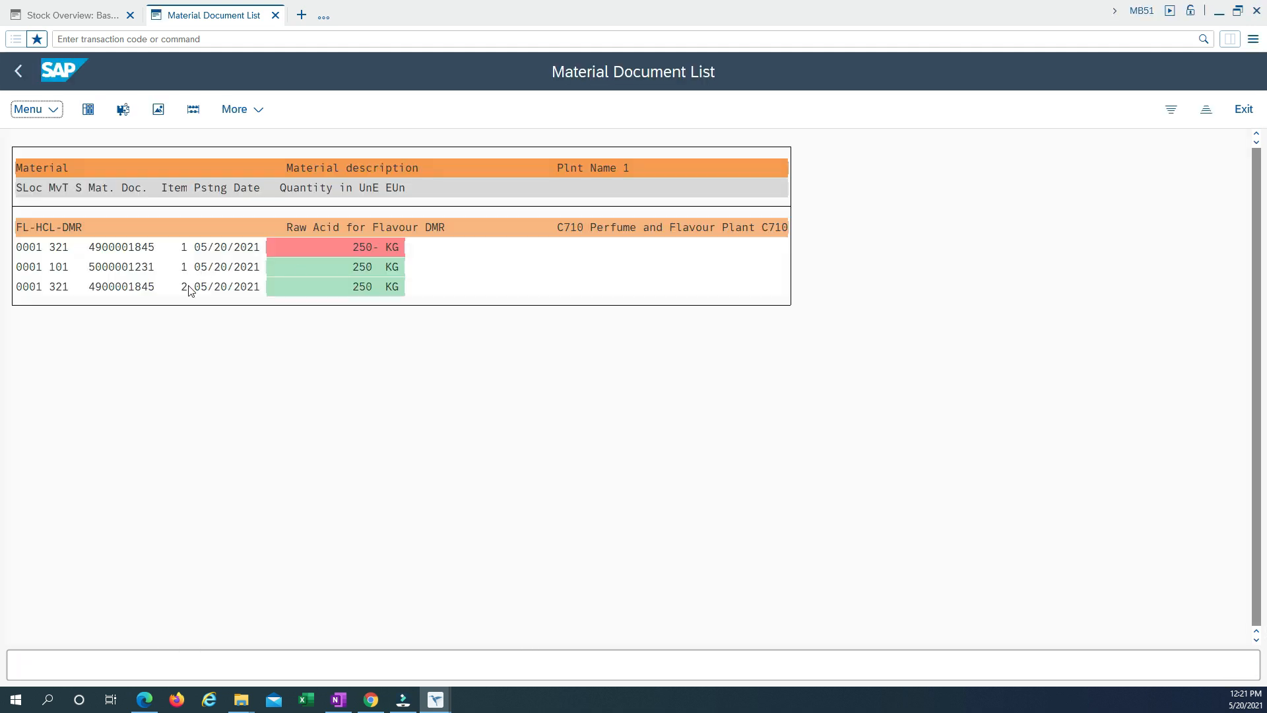